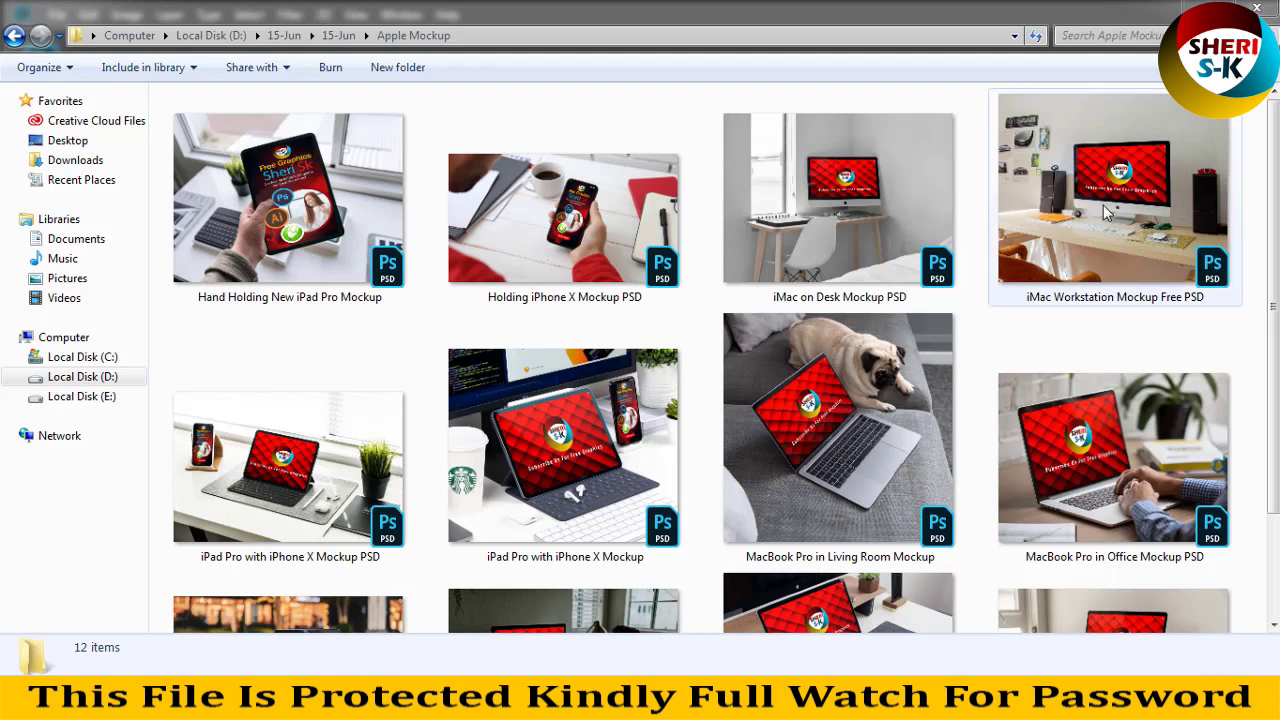
Open Typing on Apple MacBook Pro Mockup in Windows Photo Viewer.
{"action": "scroll", "coordinate": [1262, 459], "scroll_direction": "down", "scroll_amount": 3}
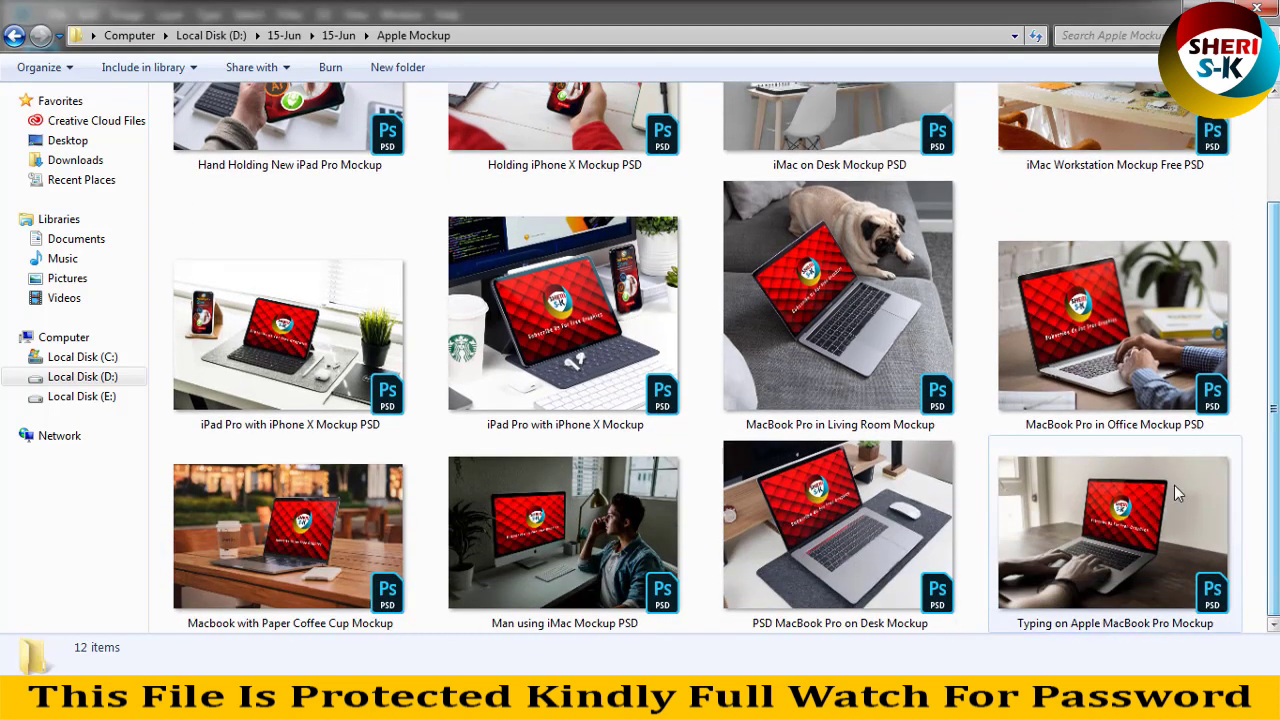
{"action": "right_click", "coordinate": [1112, 515]}
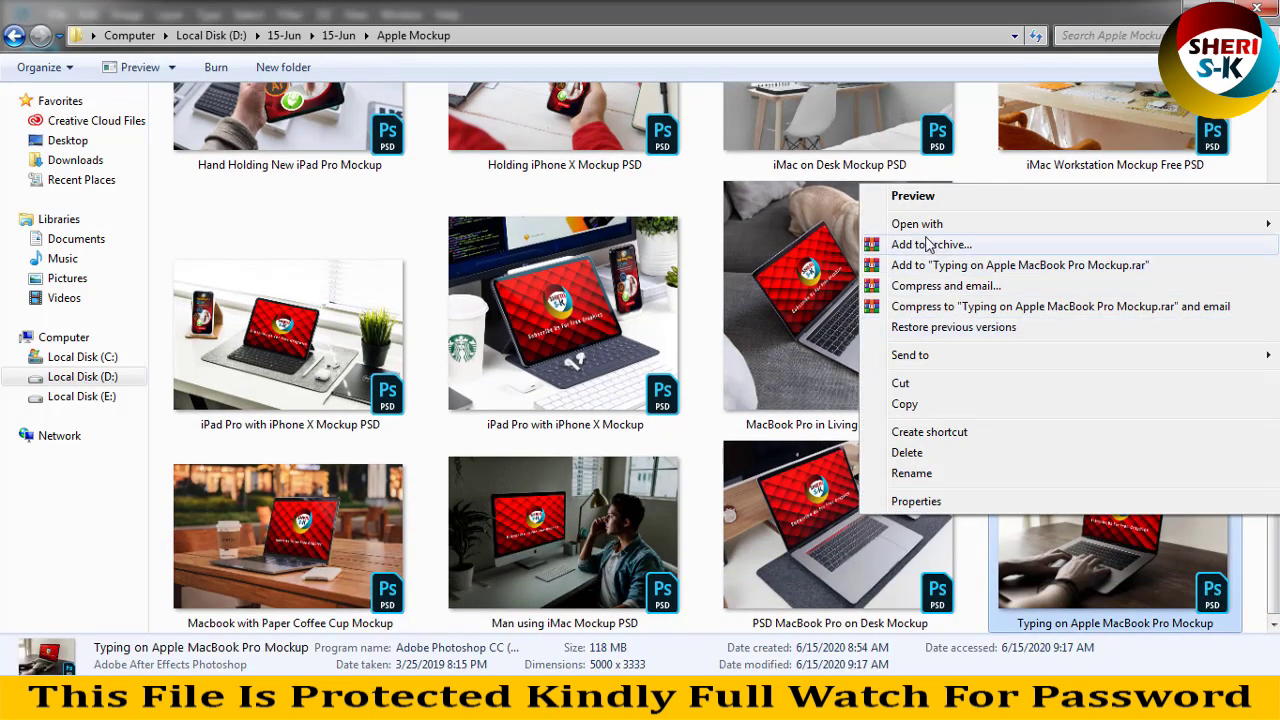
{"action": "mouse_move", "coordinate": [917, 224]}
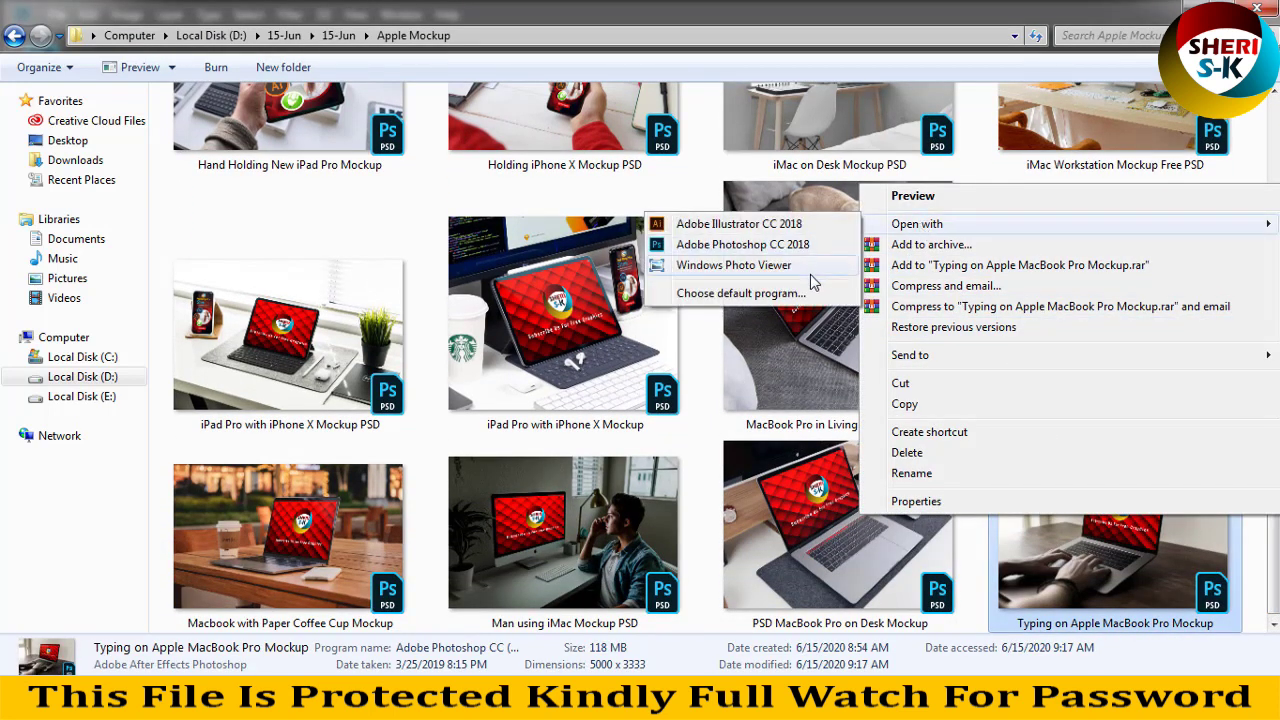
{"action": "left_click", "coordinate": [813, 266]}
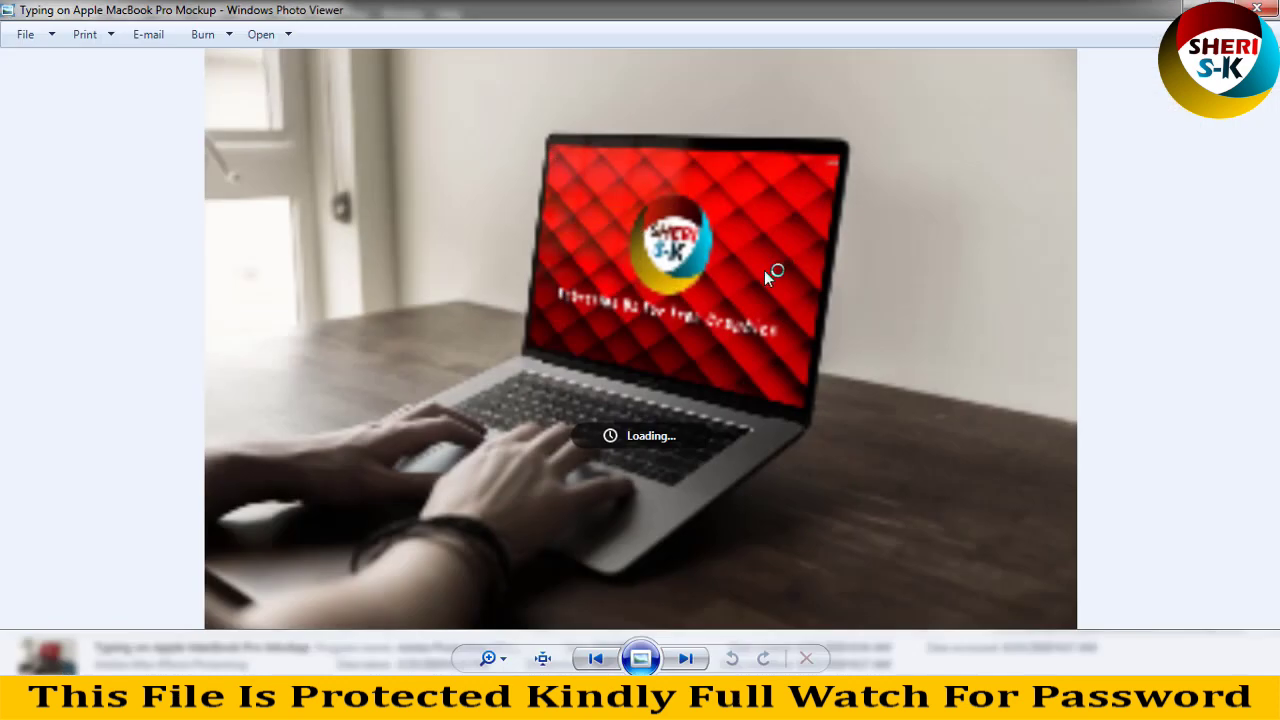
Advance to the next mockup preview and zoom in and out on it.
{"action": "key", "text": "Right"}
{"action": "key", "text": "Right"}
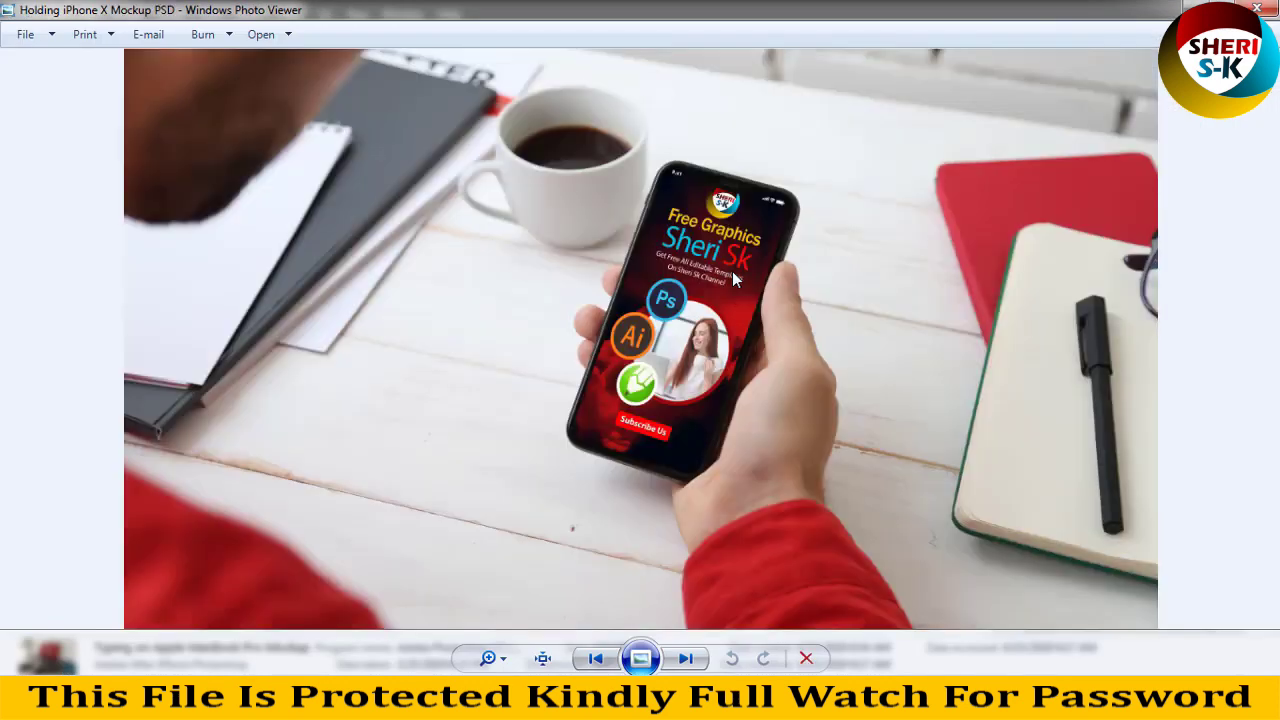
{"action": "scroll", "coordinate": [757, 275], "scroll_direction": "up", "scroll_amount": 1}
{"action": "scroll", "coordinate": [757, 278], "scroll_direction": "up", "scroll_amount": 1}
{"action": "scroll", "coordinate": [757, 278], "scroll_direction": "up", "scroll_amount": 1}
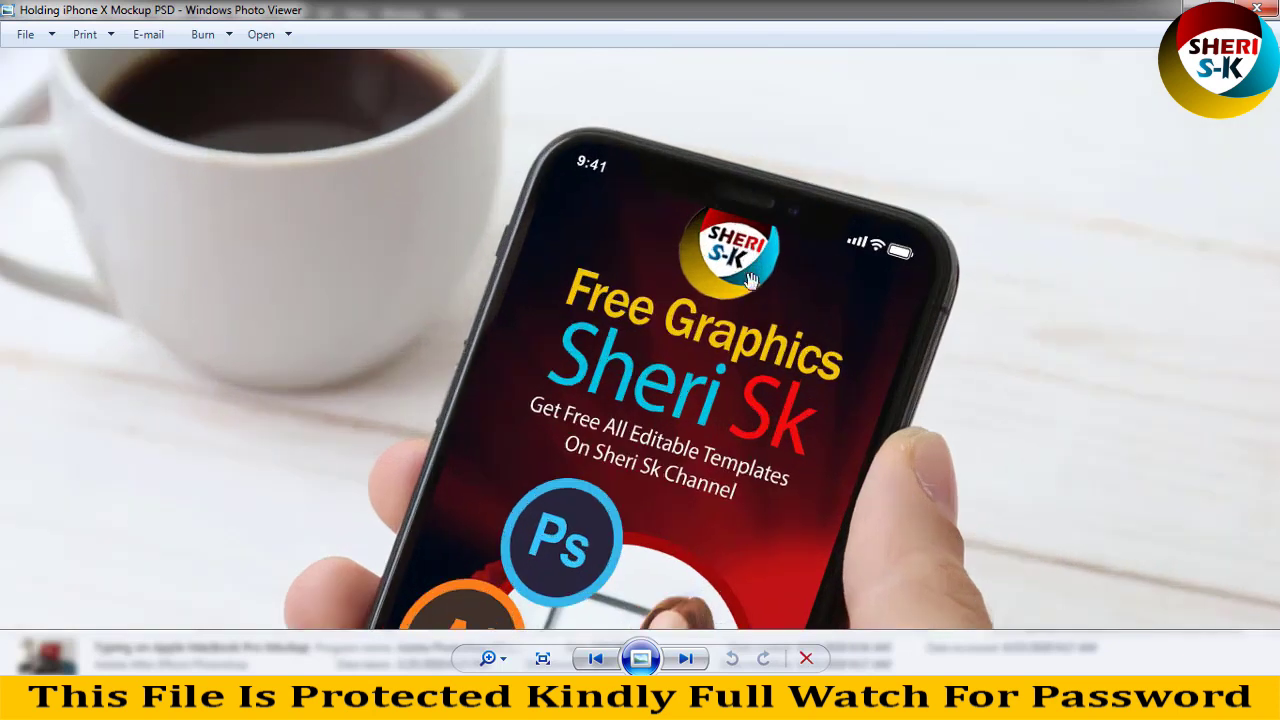
{"action": "scroll", "coordinate": [760, 332], "scroll_direction": "up", "scroll_amount": 1}
{"action": "scroll", "coordinate": [743, 410], "scroll_direction": "down", "scroll_amount": 2}
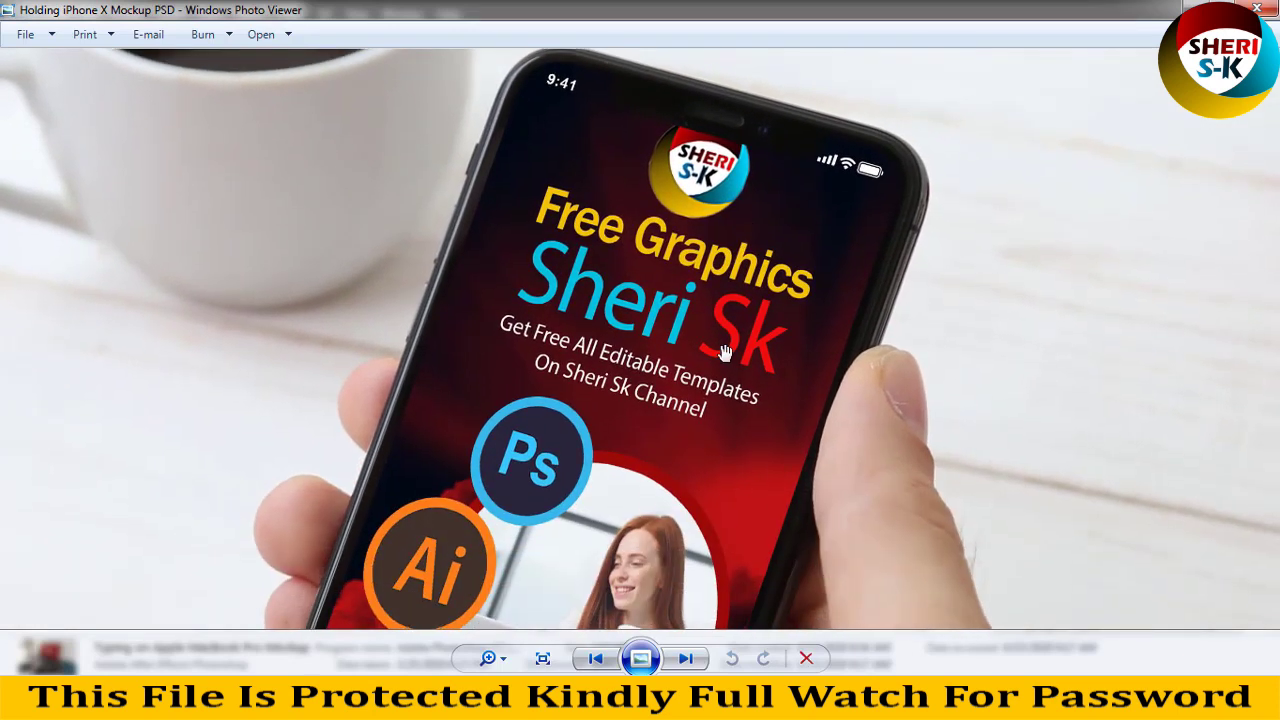
{"action": "scroll", "coordinate": [735, 412], "scroll_direction": "down", "scroll_amount": 1}
{"action": "scroll", "coordinate": [725, 415], "scroll_direction": "down", "scroll_amount": 1}
{"action": "scroll", "coordinate": [709, 420], "scroll_direction": "down", "scroll_amount": 1}
Compare the iPad Pro and iMac previews and pan to see the whole iPhone on its stand.
{"action": "key", "text": "Right"}
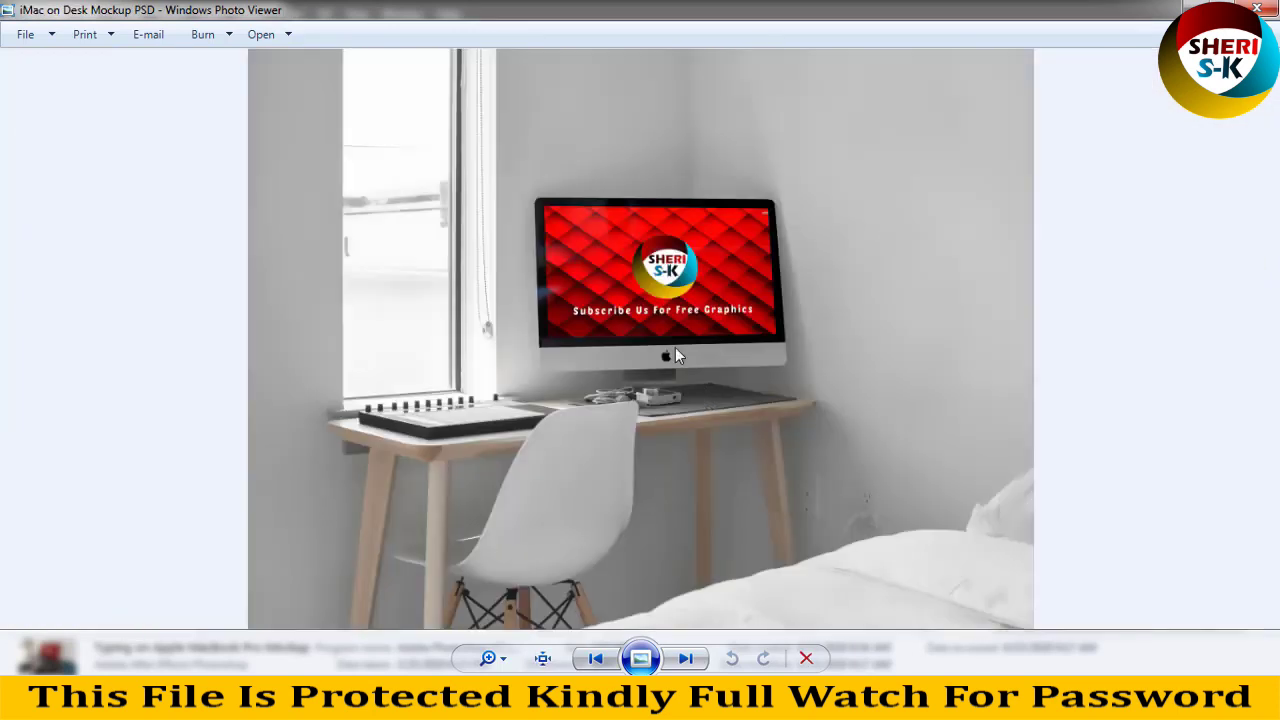
{"action": "key", "text": "Right"}
{"action": "key", "text": "Right"}
{"action": "key", "text": "Left"}
{"action": "key", "text": "Right"}
{"action": "scroll", "coordinate": [316, 259], "scroll_direction": "up", "scroll_amount": 3}
{"action": "mouse_move", "coordinate": [316, 259]}
{"action": "left_mouse_down"}
{"action": "mouse_move", "coordinate": [846, 451]}
{"action": "mouse_move", "coordinate": [850, 387]}
{"action": "left_mouse_up"}
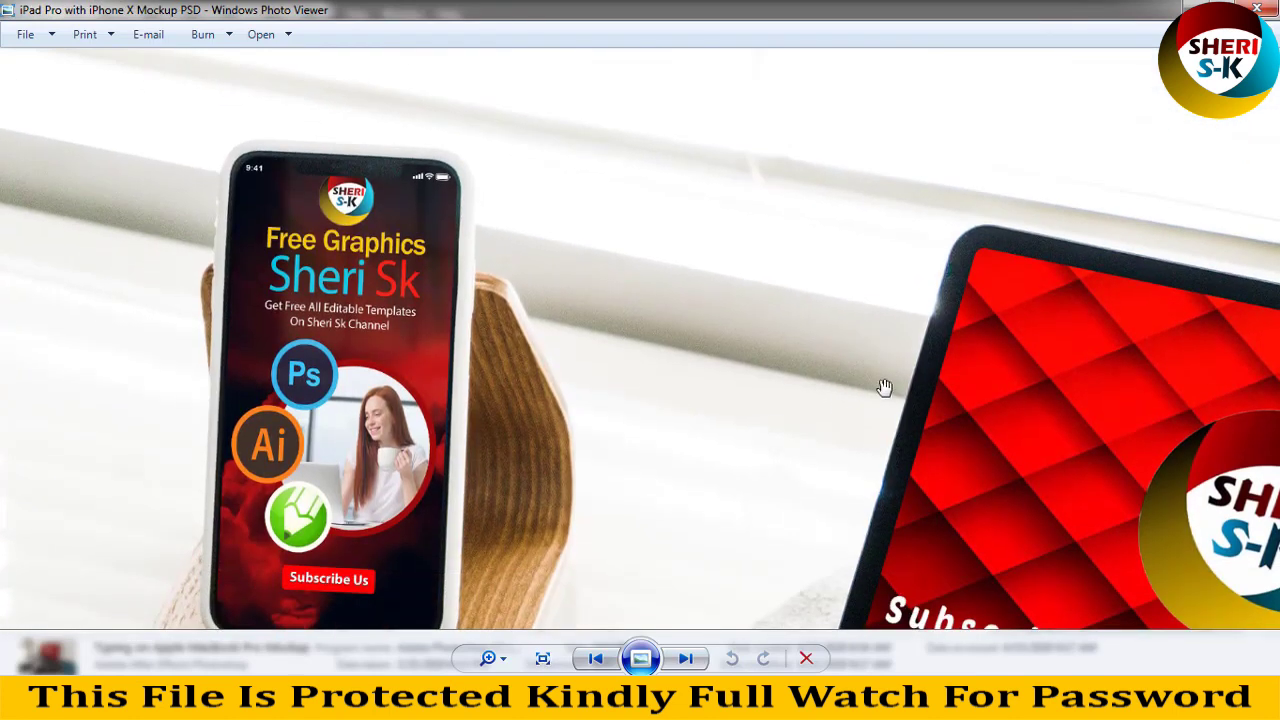
{"action": "scroll", "coordinate": [851, 447], "scroll_direction": "down", "scroll_amount": 3}
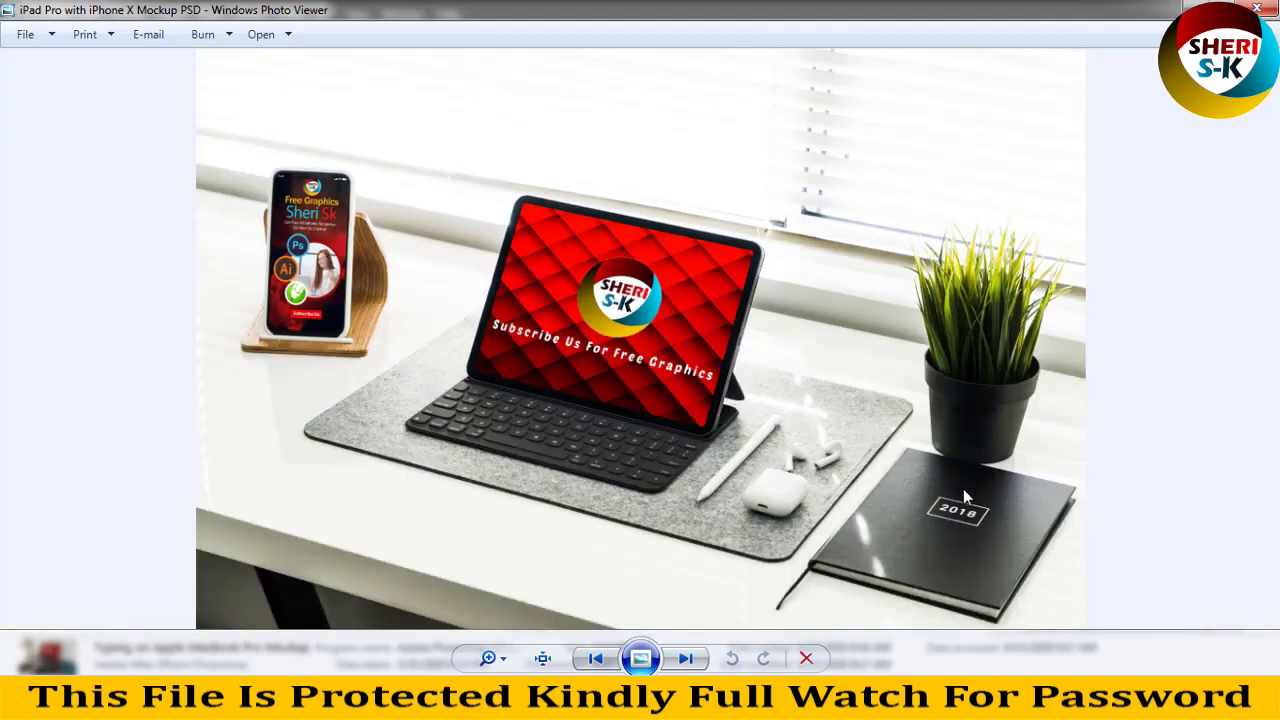
{"action": "scroll", "coordinate": [968, 522], "scroll_direction": "up", "scroll_amount": 3}
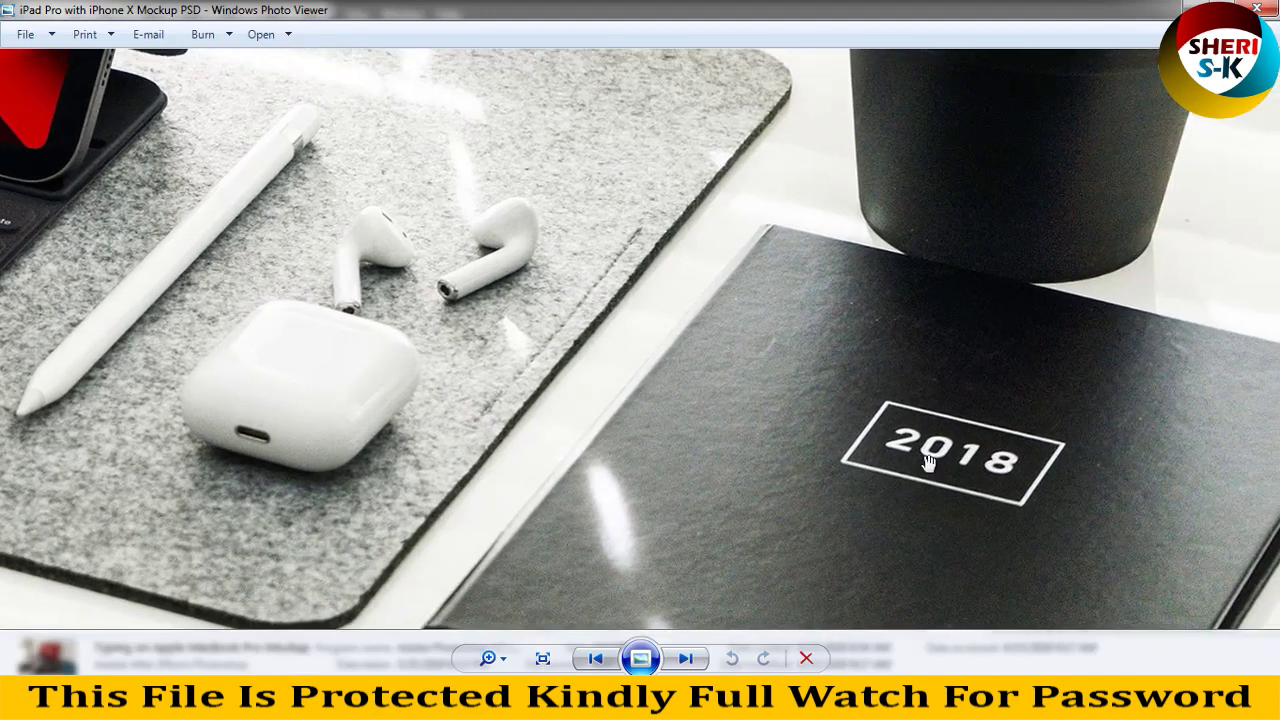
{"action": "scroll", "coordinate": [736, 441], "scroll_direction": "down", "scroll_amount": 3}
Page through the MacBook, coffee cup and Man using iMac previews, then close the viewer.
{"action": "key", "text": "Right"}
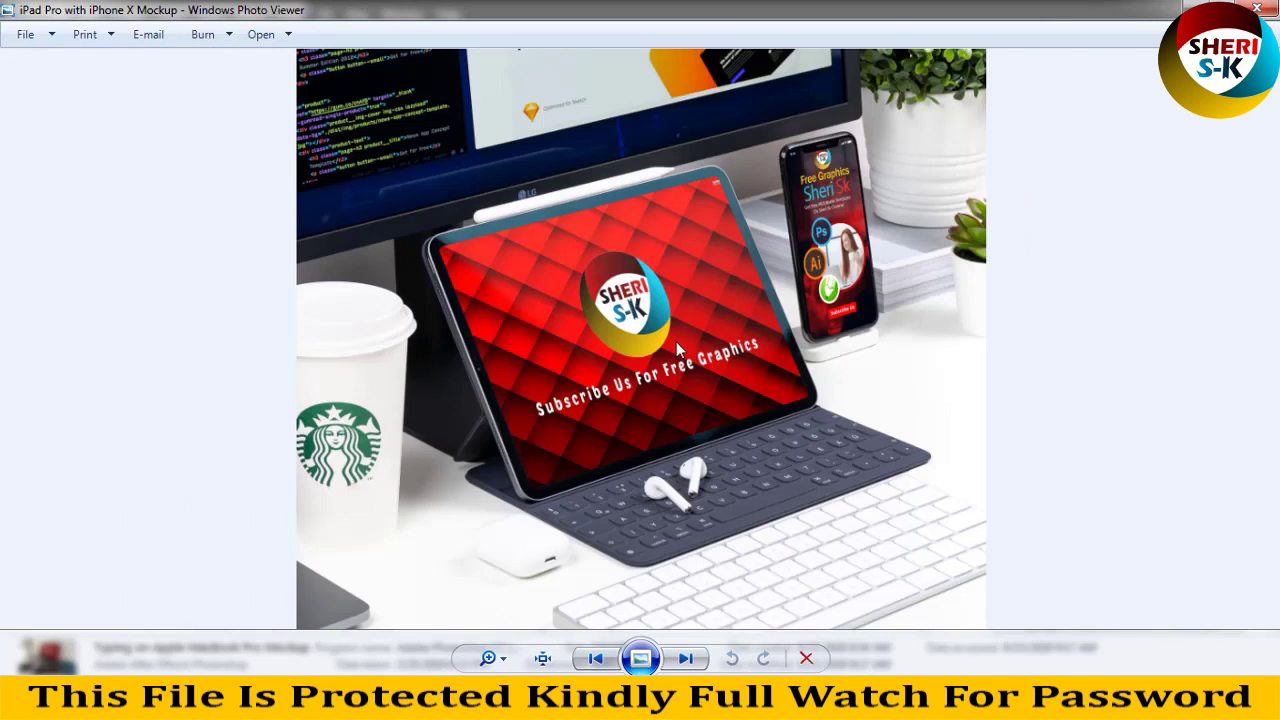
{"action": "key", "text": "Right"}
{"action": "key", "text": "Right"}
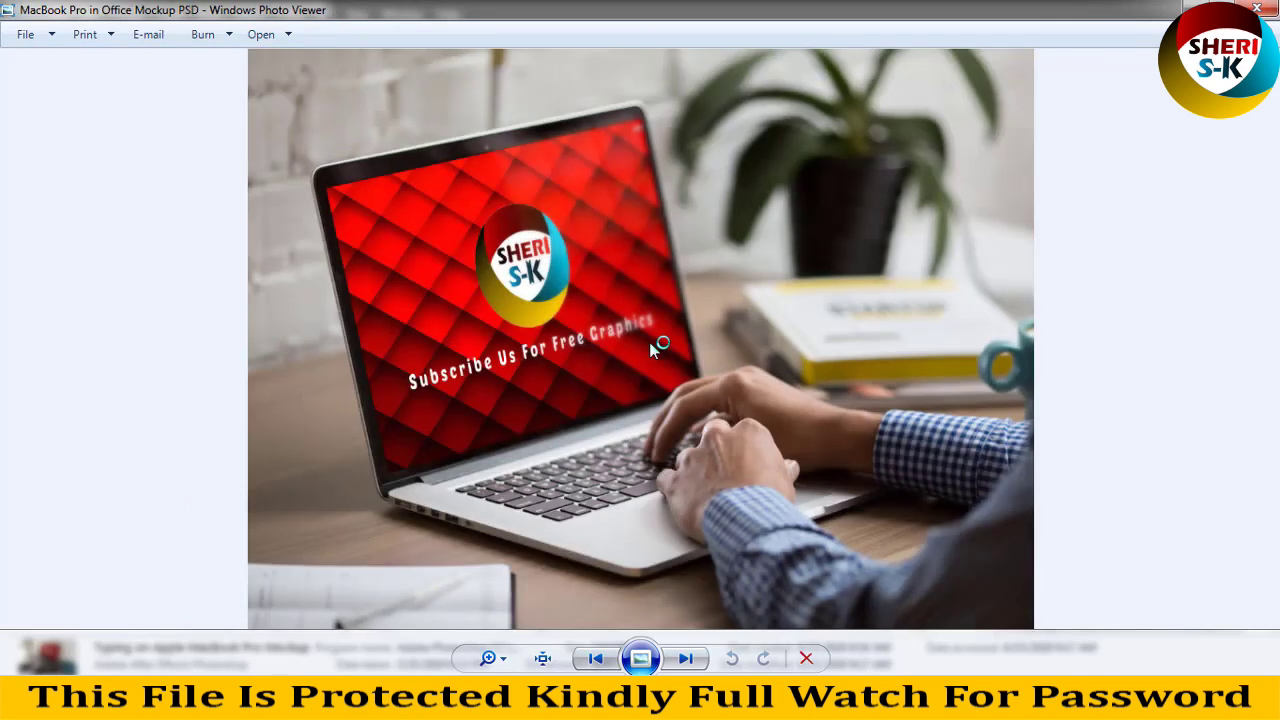
{"action": "key", "text": "Right"}
{"action": "scroll", "coordinate": [651, 341], "scroll_direction": "up", "scroll_amount": 2}
{"action": "scroll", "coordinate": [651, 341], "scroll_direction": "down", "scroll_amount": 2}
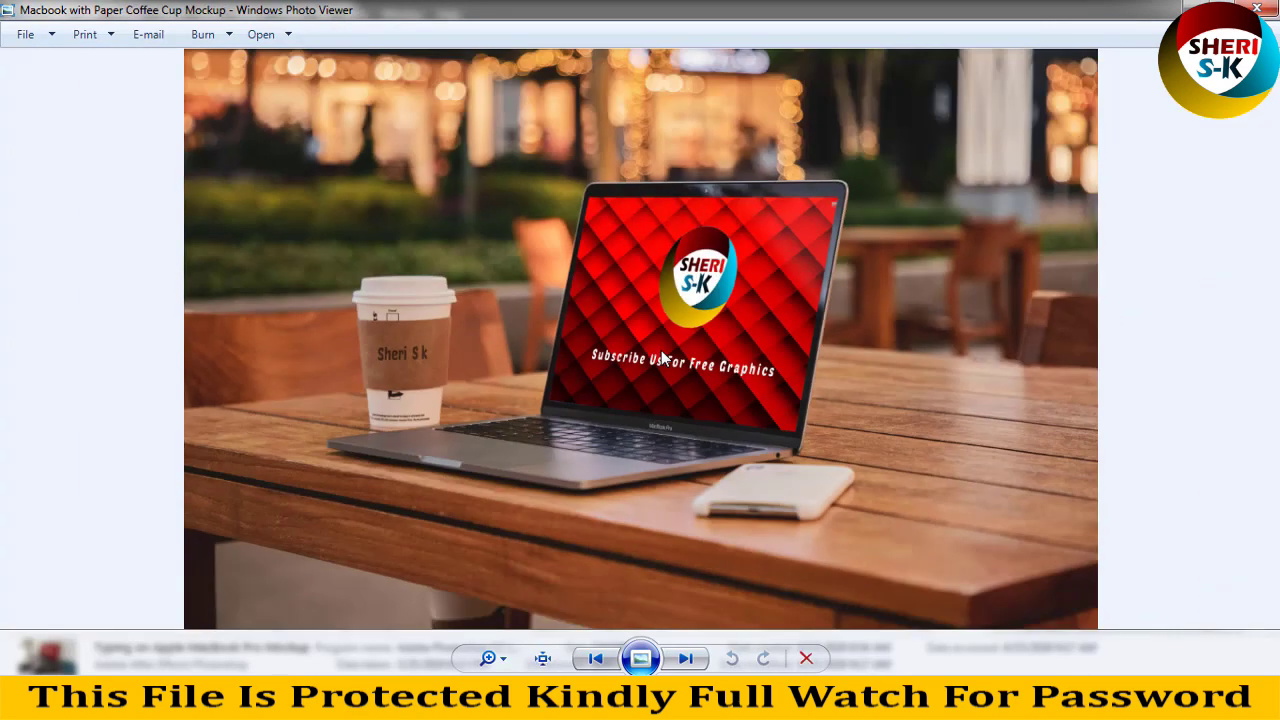
{"action": "key", "text": "Right"}
{"action": "key", "text": "Right"}
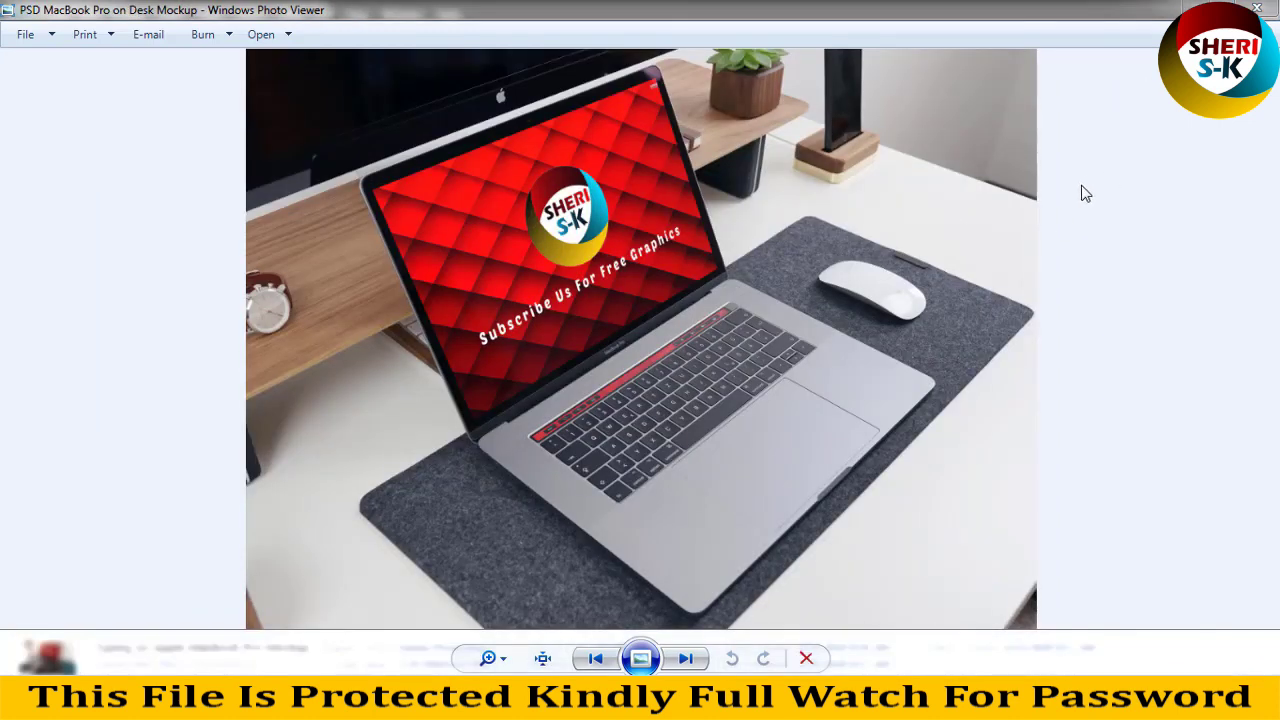
{"action": "left_click", "coordinate": [1257, 8]}
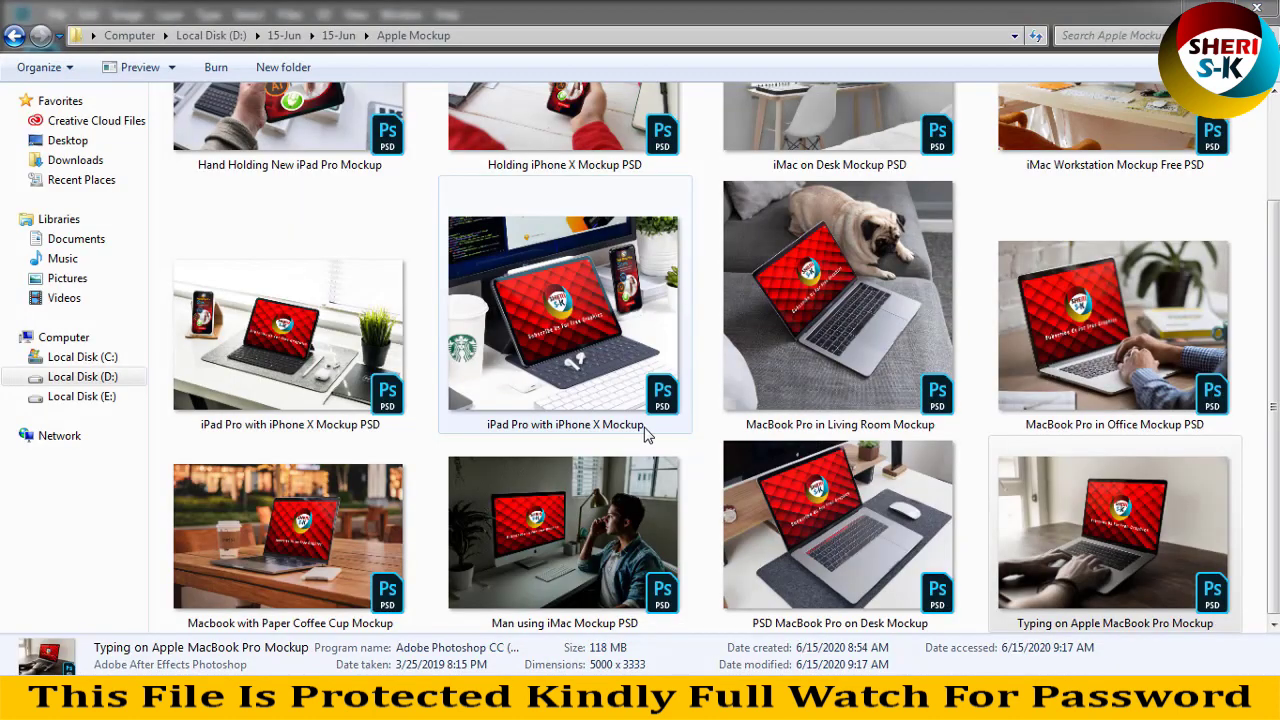
Open iPad Pro with iPhone X Mockup in Adobe Photoshop CC 2018.
{"action": "scroll", "coordinate": [645, 366], "scroll_direction": "up", "scroll_amount": 2}
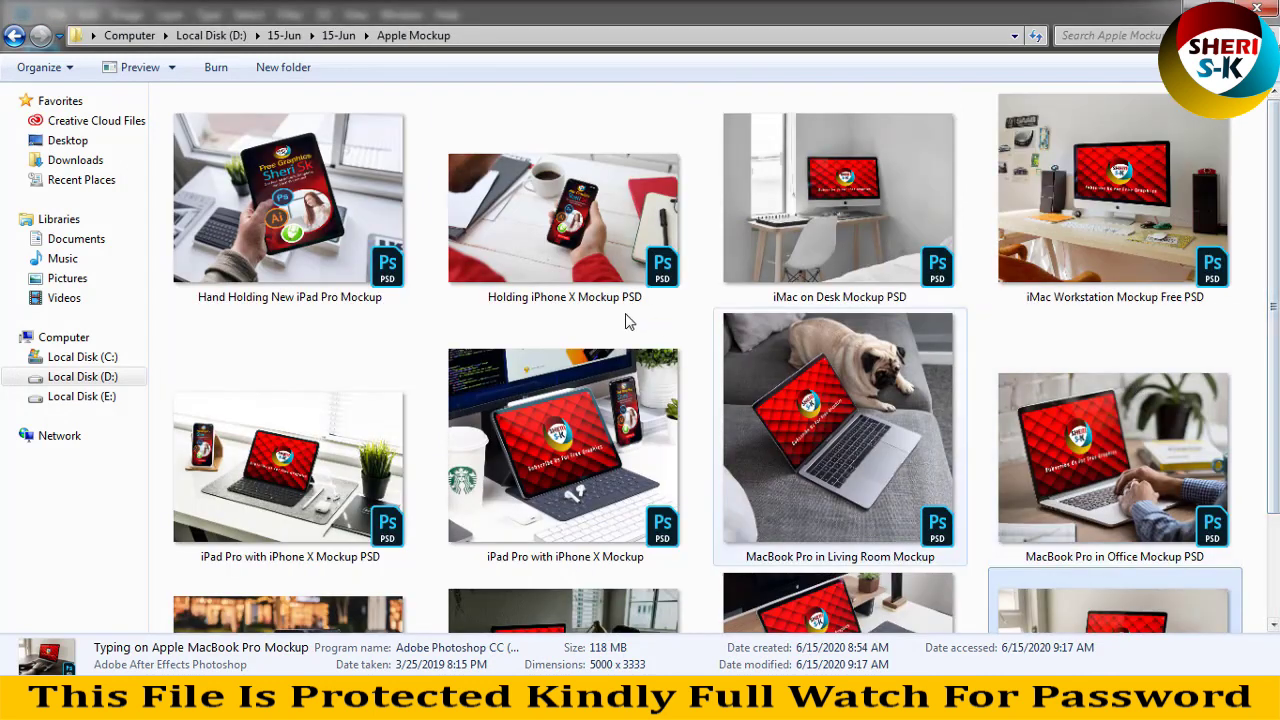
{"action": "left_click", "coordinate": [618, 515]}
{"action": "right_click", "coordinate": [547, 496]}
{"action": "mouse_move", "coordinate": [605, 205]}
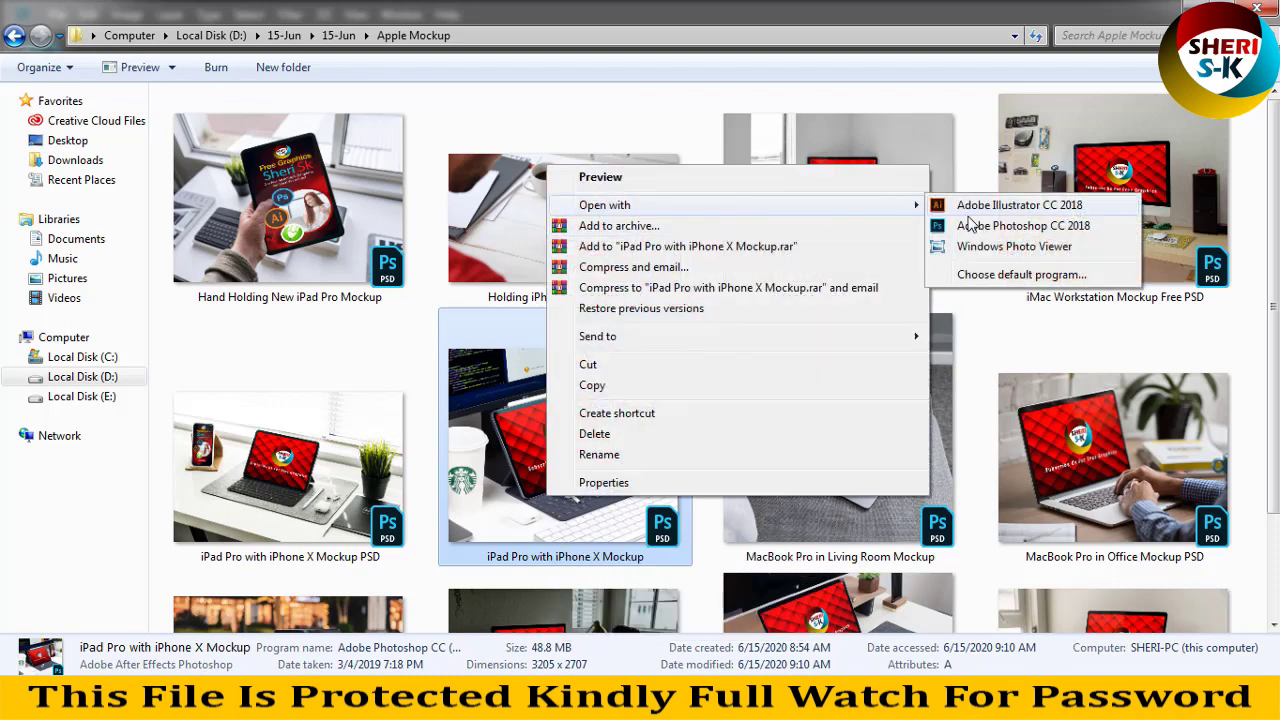
{"action": "left_click", "coordinate": [968, 224]}
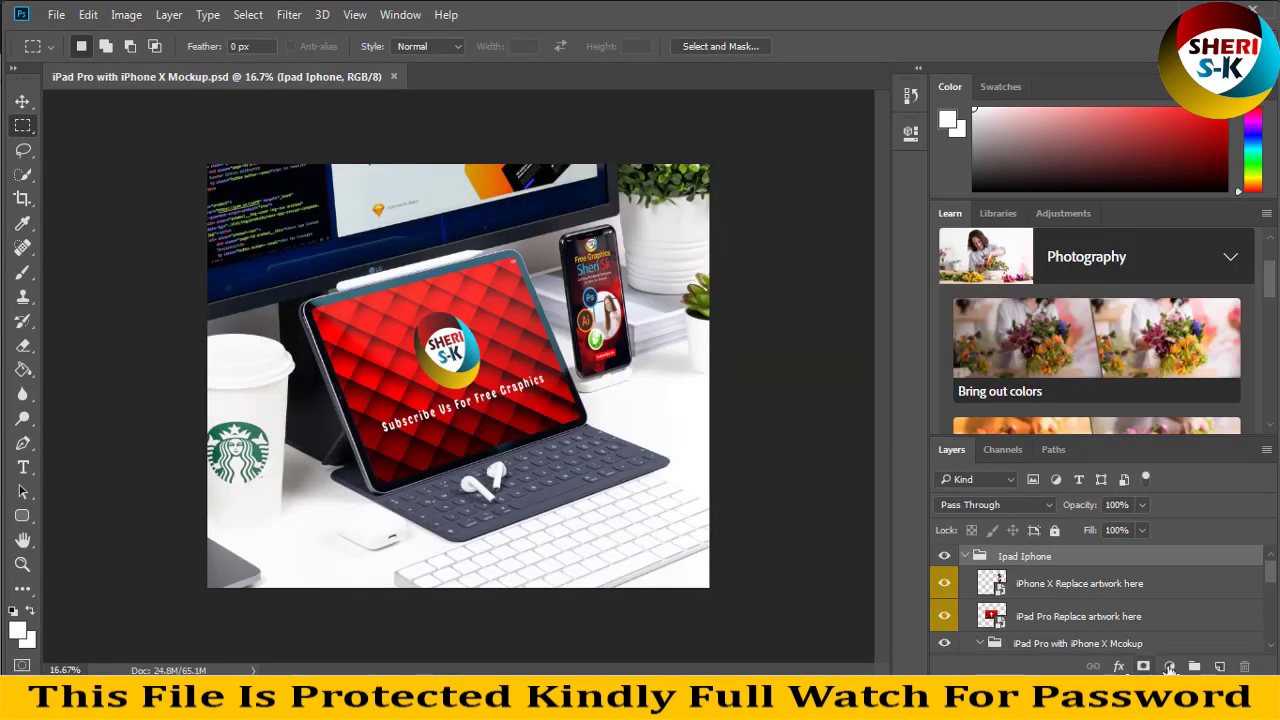
Open the iPhone X Replace artwork here smart object for editing.
{"action": "scroll", "coordinate": [1005, 595], "scroll_direction": "down", "scroll_amount": 2}
{"action": "scroll", "coordinate": [1010, 605], "scroll_direction": "up", "scroll_amount": 1}
{"action": "scroll", "coordinate": [1015, 615], "scroll_direction": "up", "scroll_amount": 1}
{"action": "left_click", "coordinate": [1000, 590]}
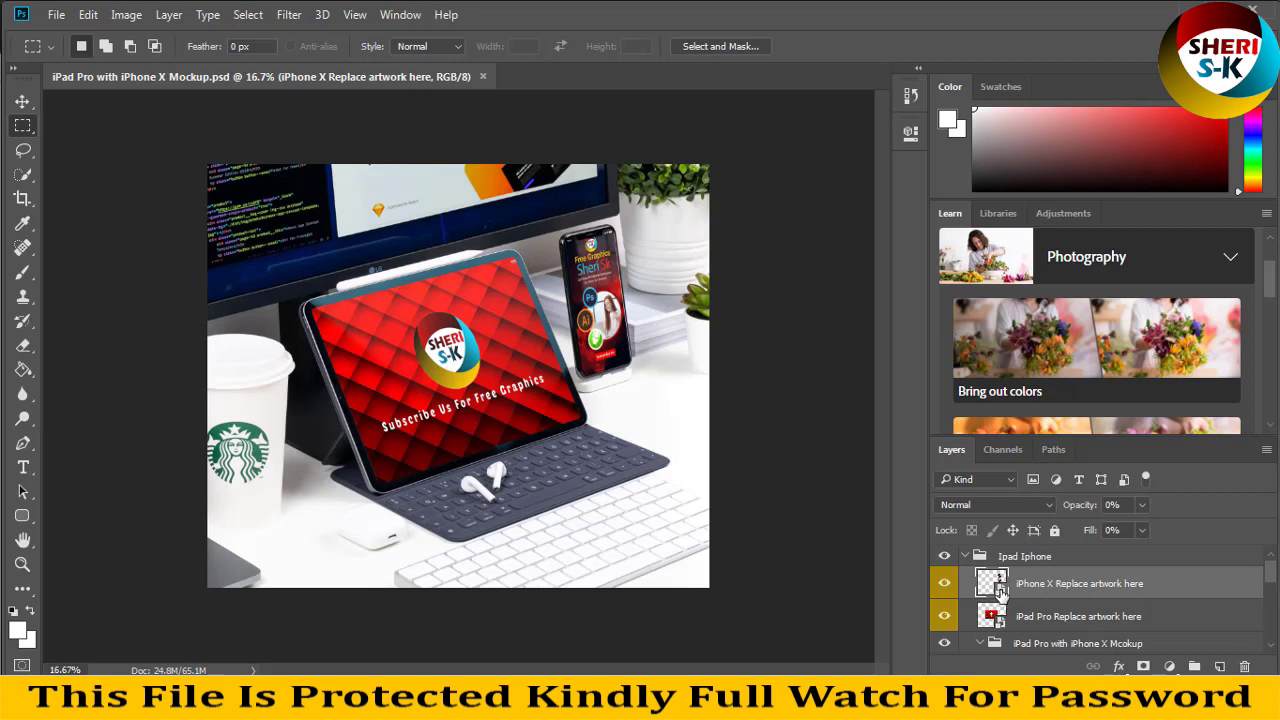
{"action": "double_click", "coordinate": [1000, 590]}
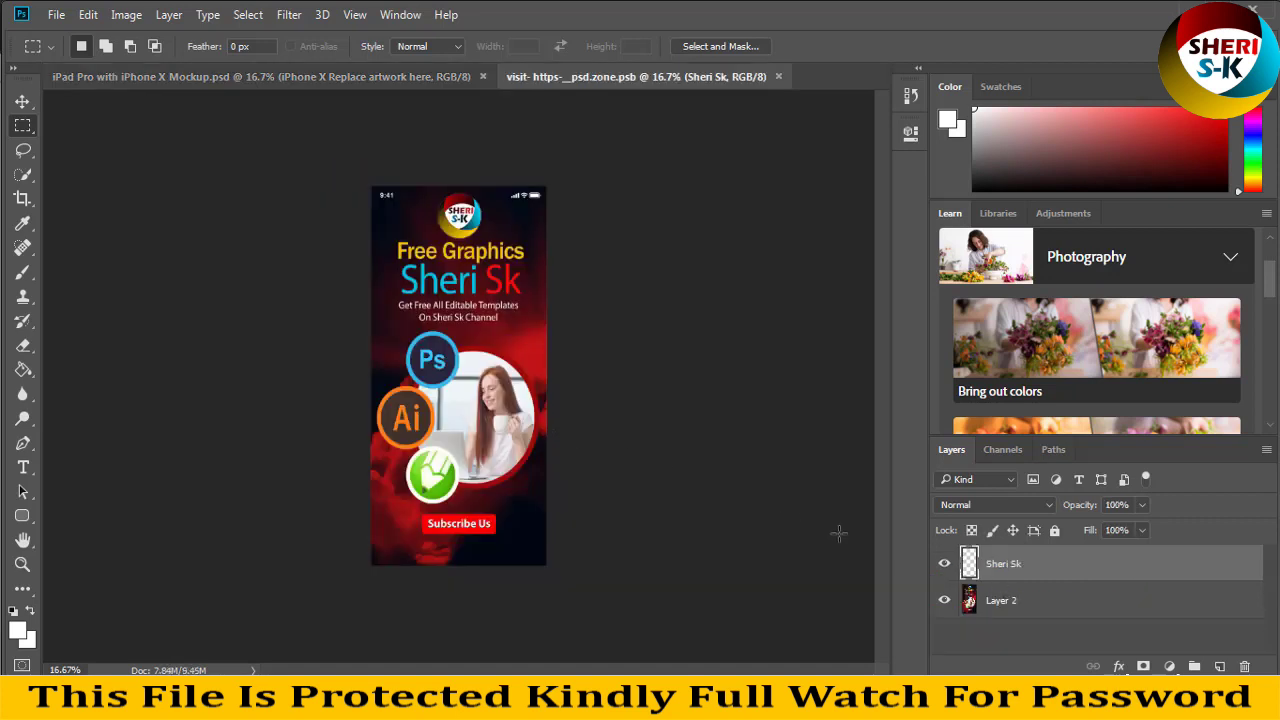
Delete Layer 2, the old iPhone screen image, and bring up the Open dialog.
{"action": "left_click", "coordinate": [1016, 602]}
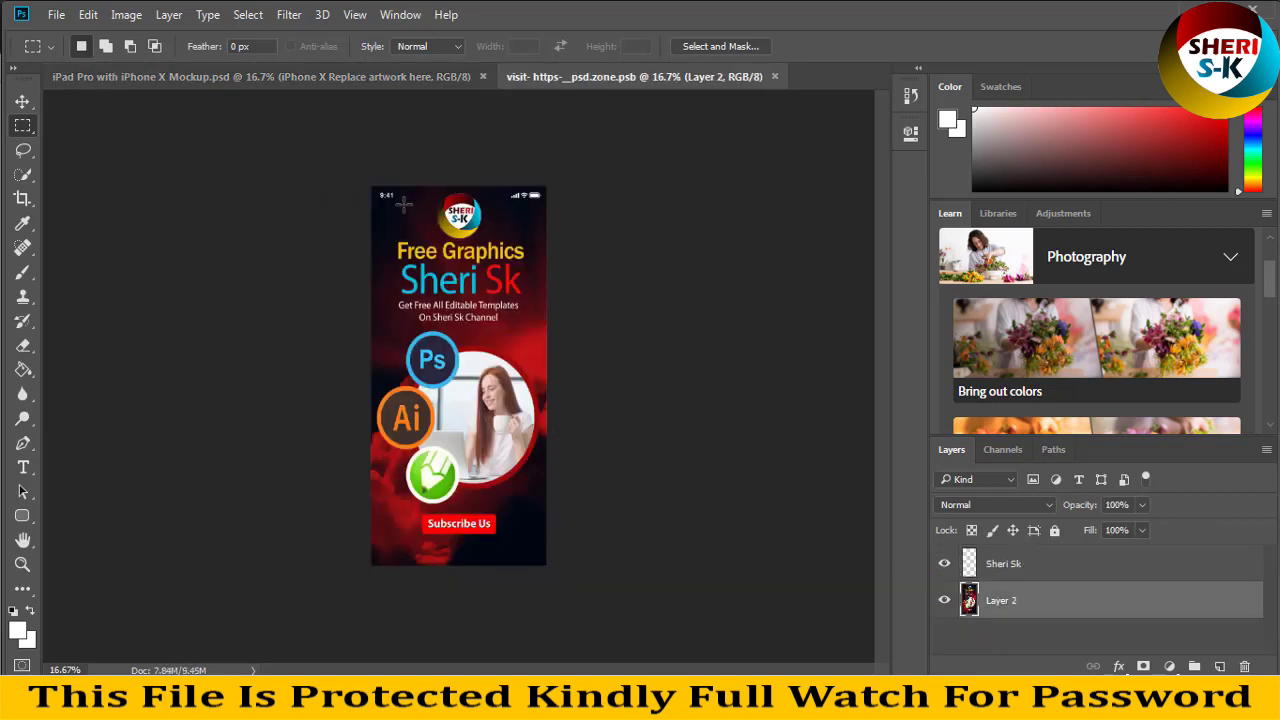
{"action": "key", "text": "ctrl+plus"}
{"action": "left_click_drag", "start_coordinate": [423, 133], "coordinate": [430, 413]}
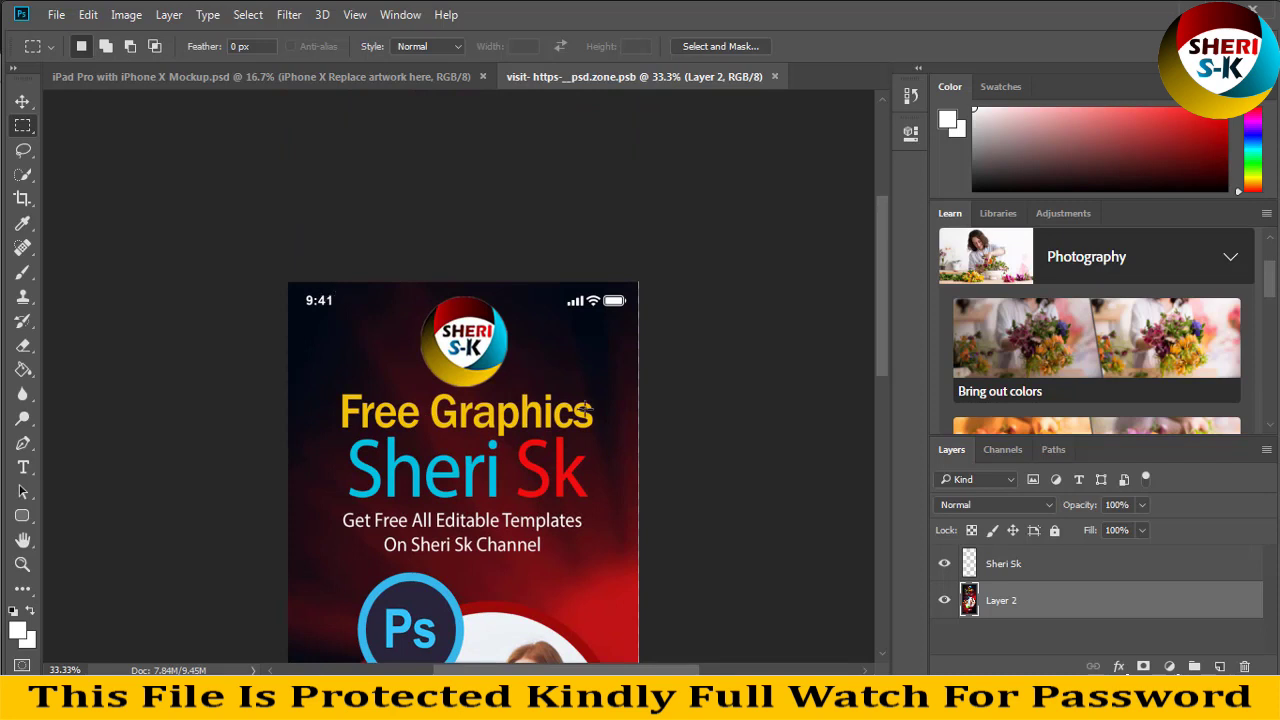
{"action": "scroll", "coordinate": [325, 313], "scroll_direction": "down", "scroll_amount": 2}
{"action": "left_click", "coordinate": [1050, 570]}
{"action": "left_click", "coordinate": [1031, 603]}
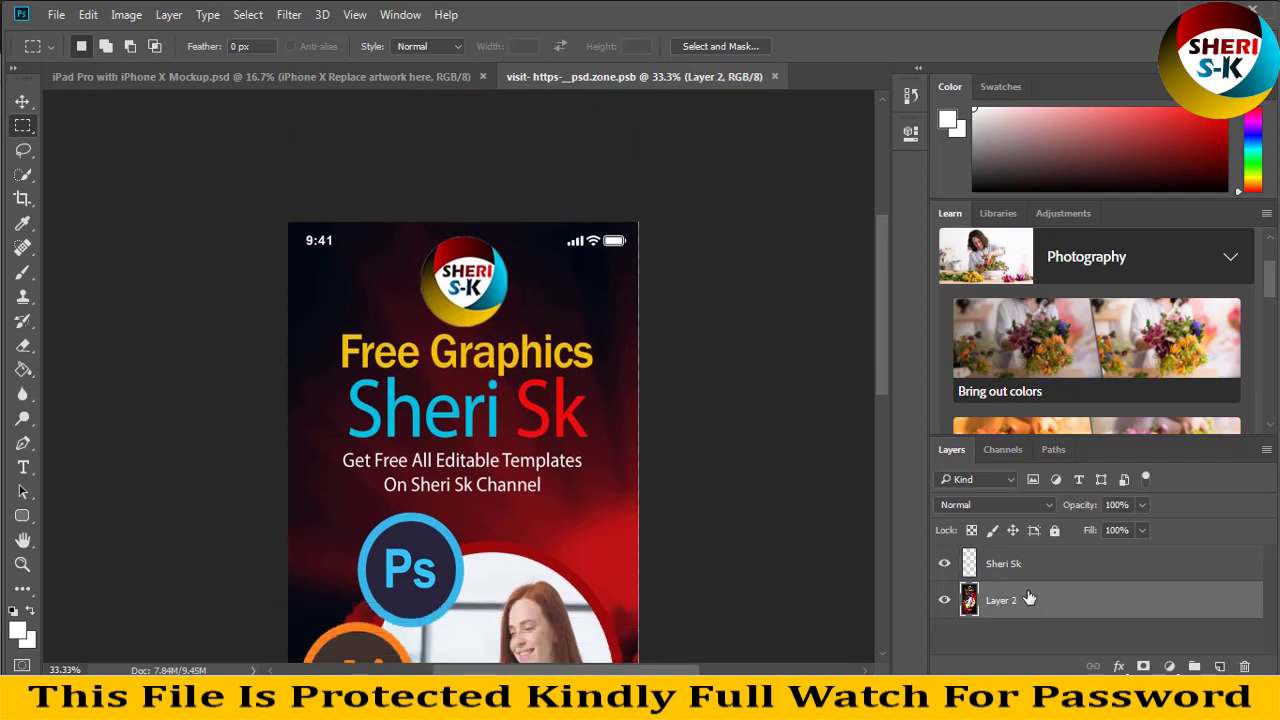
{"action": "key", "text": "Delete"}
{"action": "left_click", "coordinate": [56, 14]}
{"action": "left_click", "coordinate": [80, 52]}
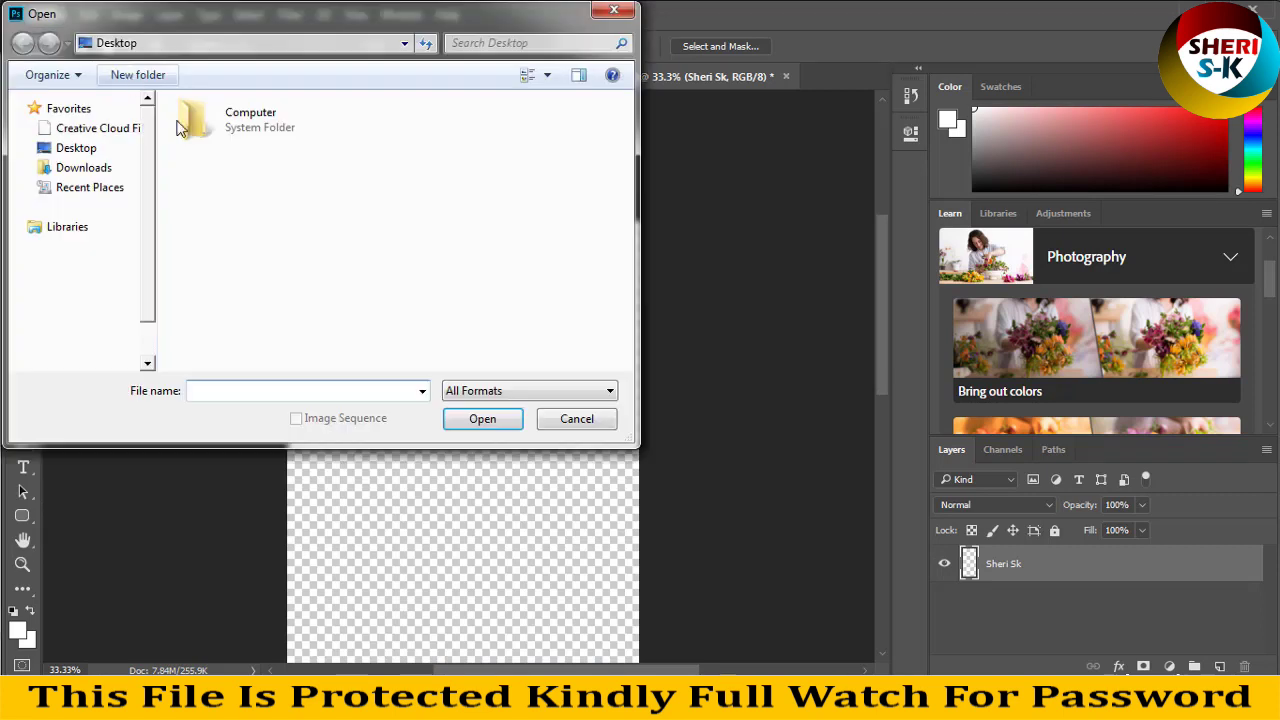
Open blonde-girl-bubbles-mood-hd-wallpaper.jpg from the Girls folder.
{"action": "scroll", "coordinate": [410, 290], "scroll_direction": "down", "scroll_amount": 1}
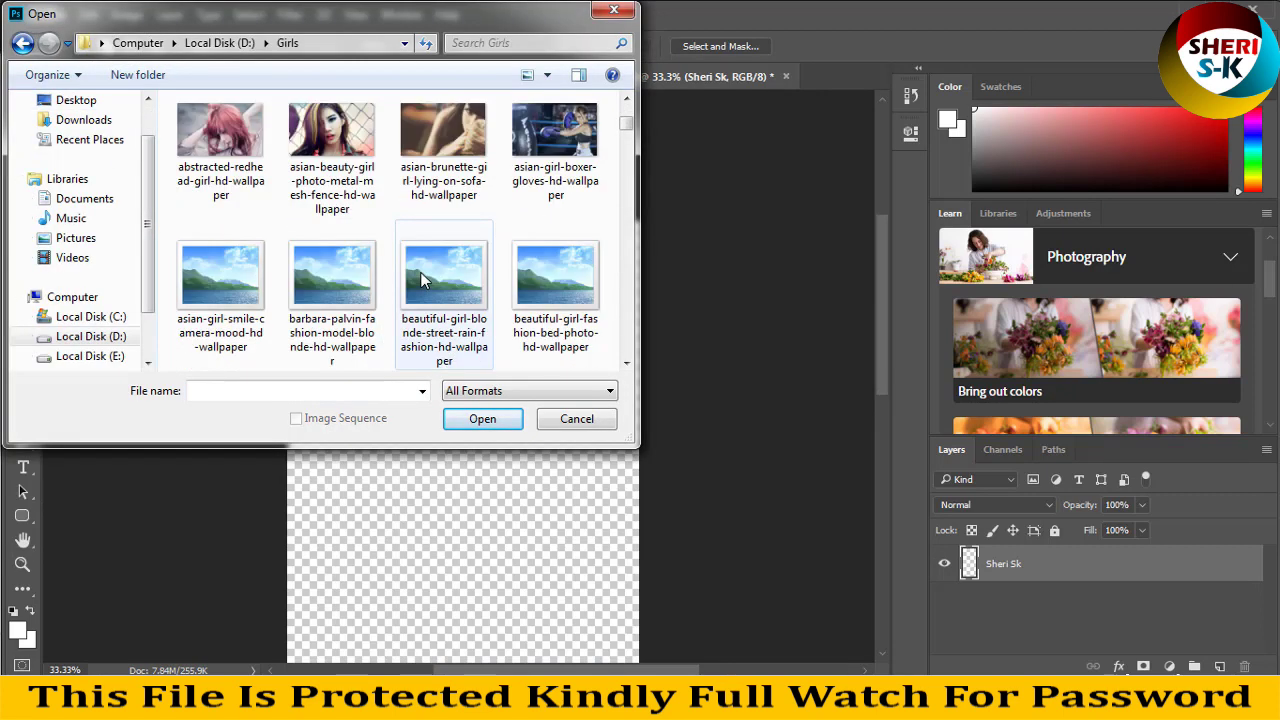
{"action": "scroll", "coordinate": [421, 280], "scroll_direction": "down", "scroll_amount": 2}
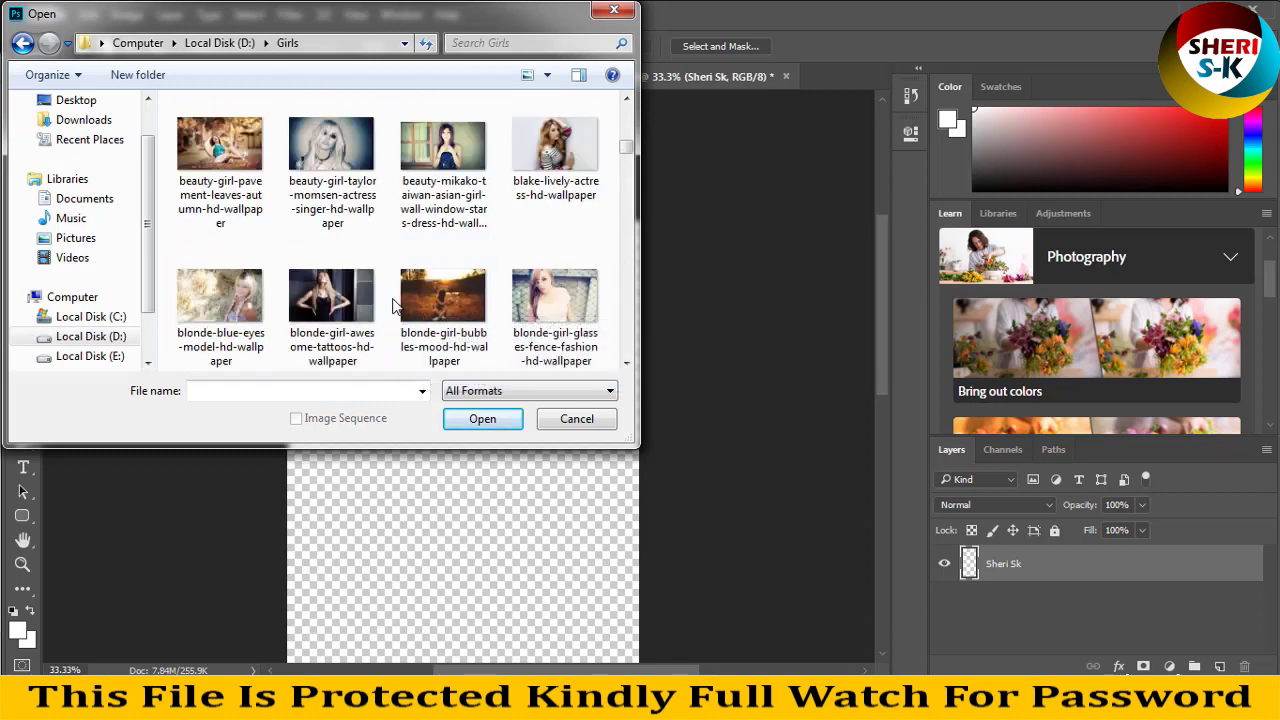
{"action": "left_click", "coordinate": [474, 318]}
{"action": "left_click", "coordinate": [483, 419]}
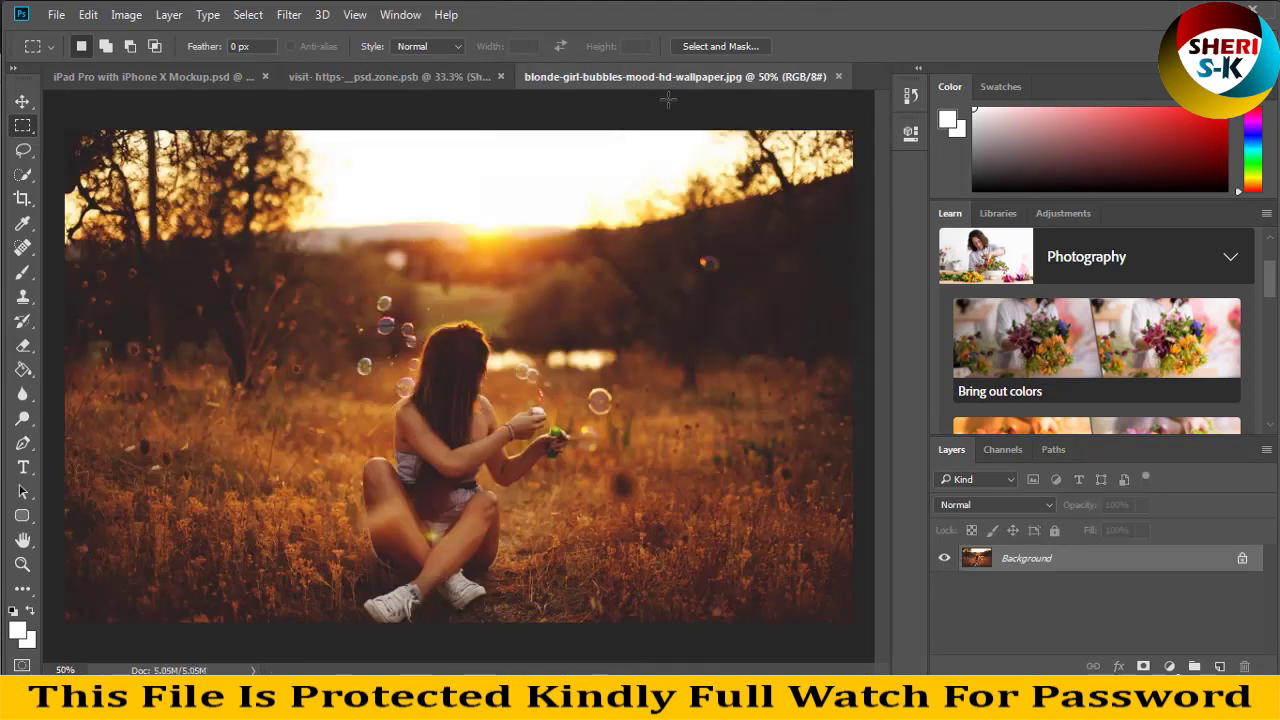
Move the bubbles wallpaper into the iPhone X artwork as Layer 1, scaled to about 238%.
{"action": "left_click_drag", "start_coordinate": [665, 76], "coordinate": [711, 216]}
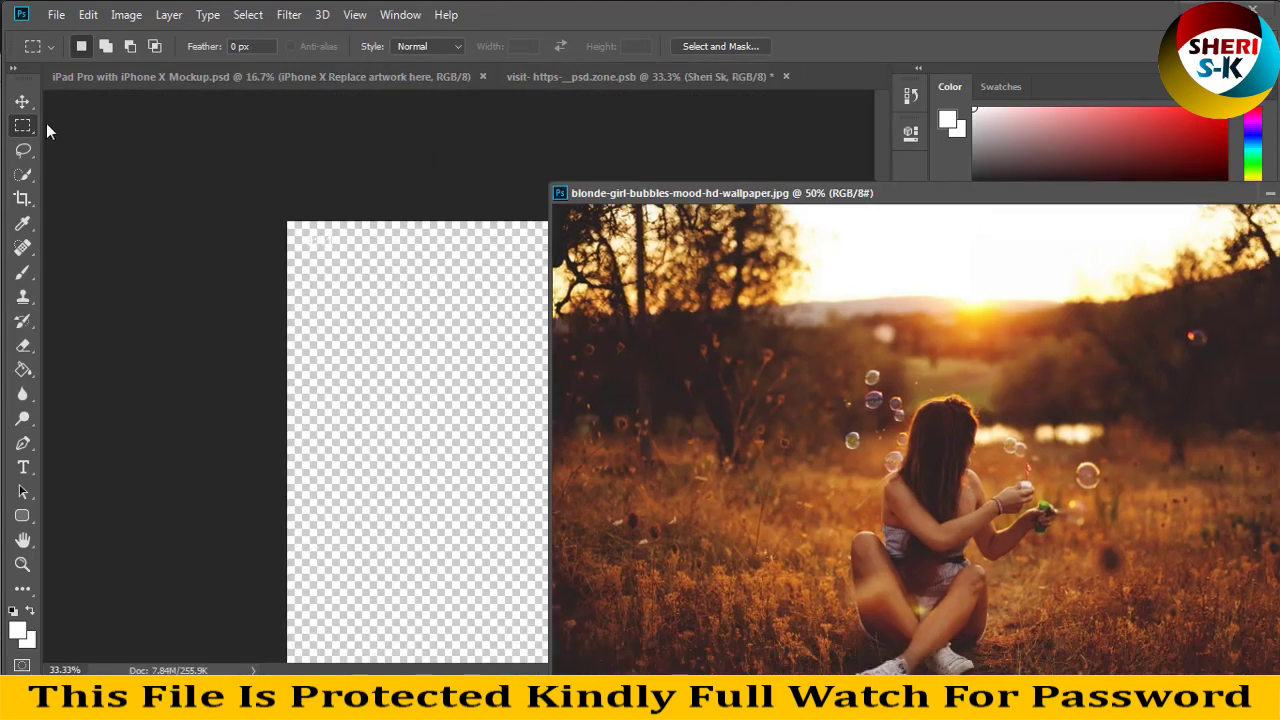
{"action": "left_click", "coordinate": [22, 102]}
{"action": "left_click_drag", "start_coordinate": [610, 410], "coordinate": [417, 500]}
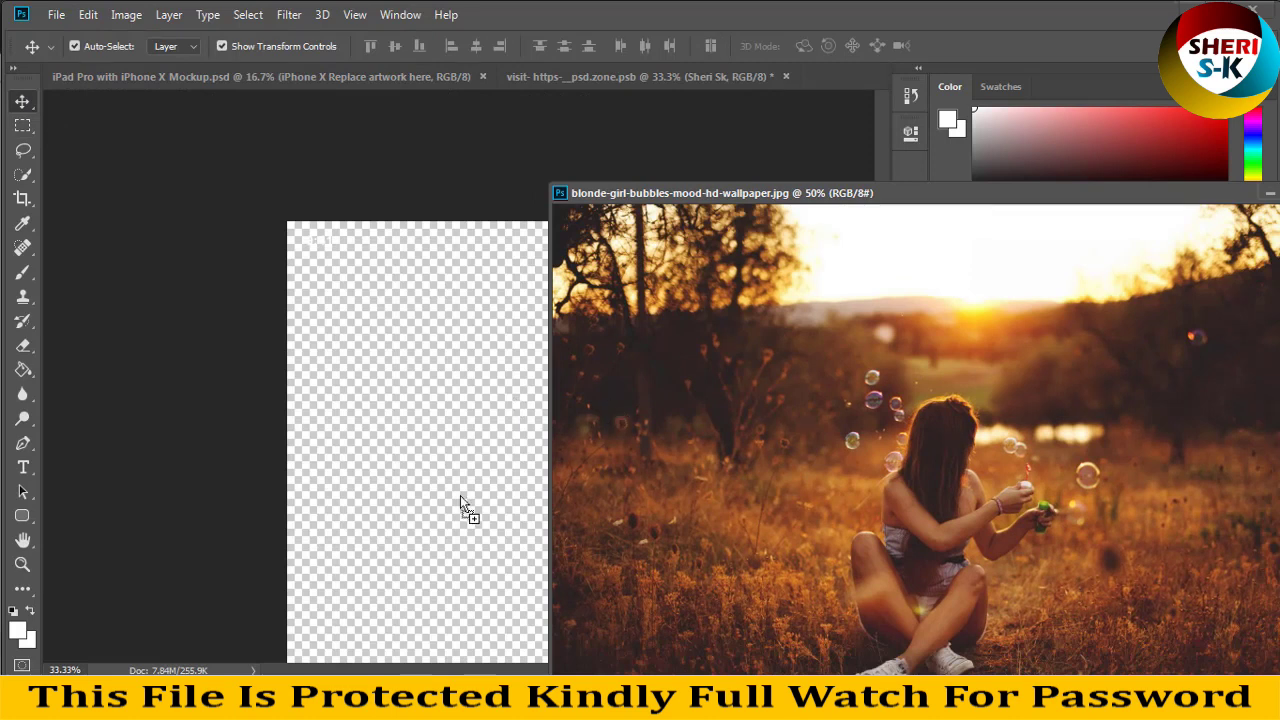
{"action": "left_click", "coordinate": [1270, 193]}
{"action": "left_click_drag", "start_coordinate": [460, 479], "coordinate": [373, 353]}
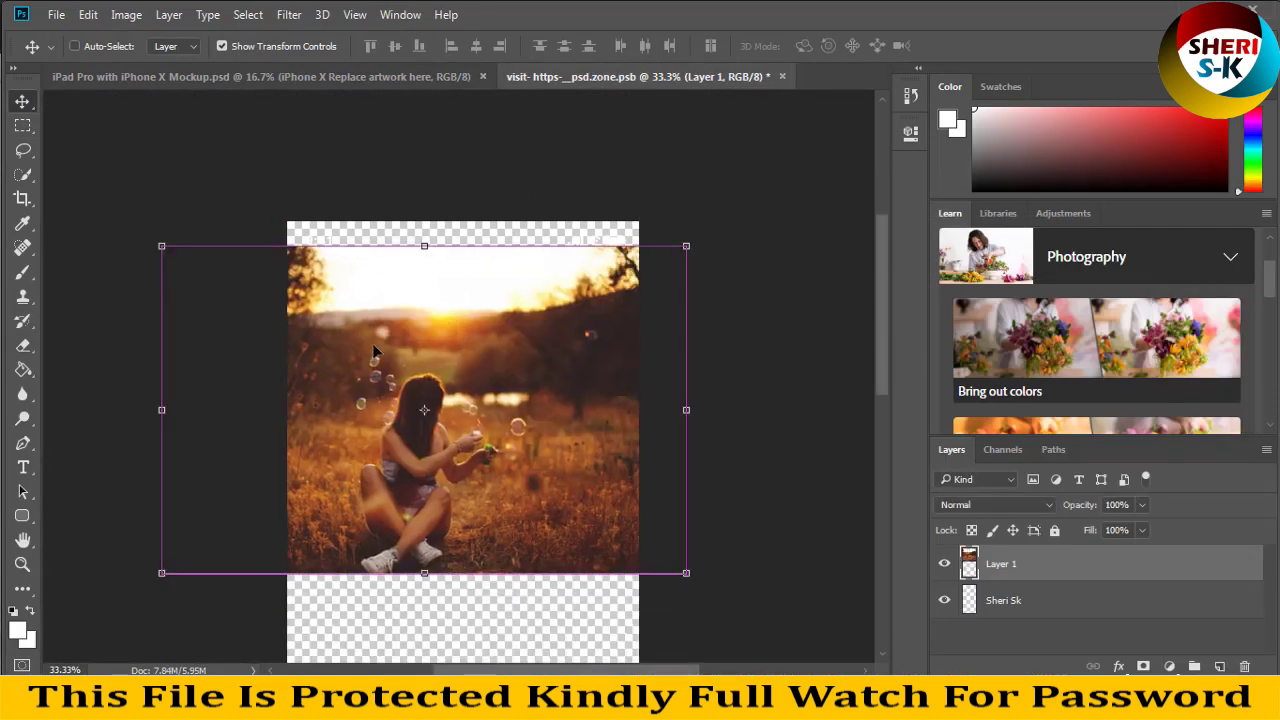
{"action": "scroll", "coordinate": [373, 353], "scroll_direction": "down", "scroll_amount": 1}
{"action": "scroll", "coordinate": [373, 353], "scroll_direction": "down", "scroll_amount": 2}
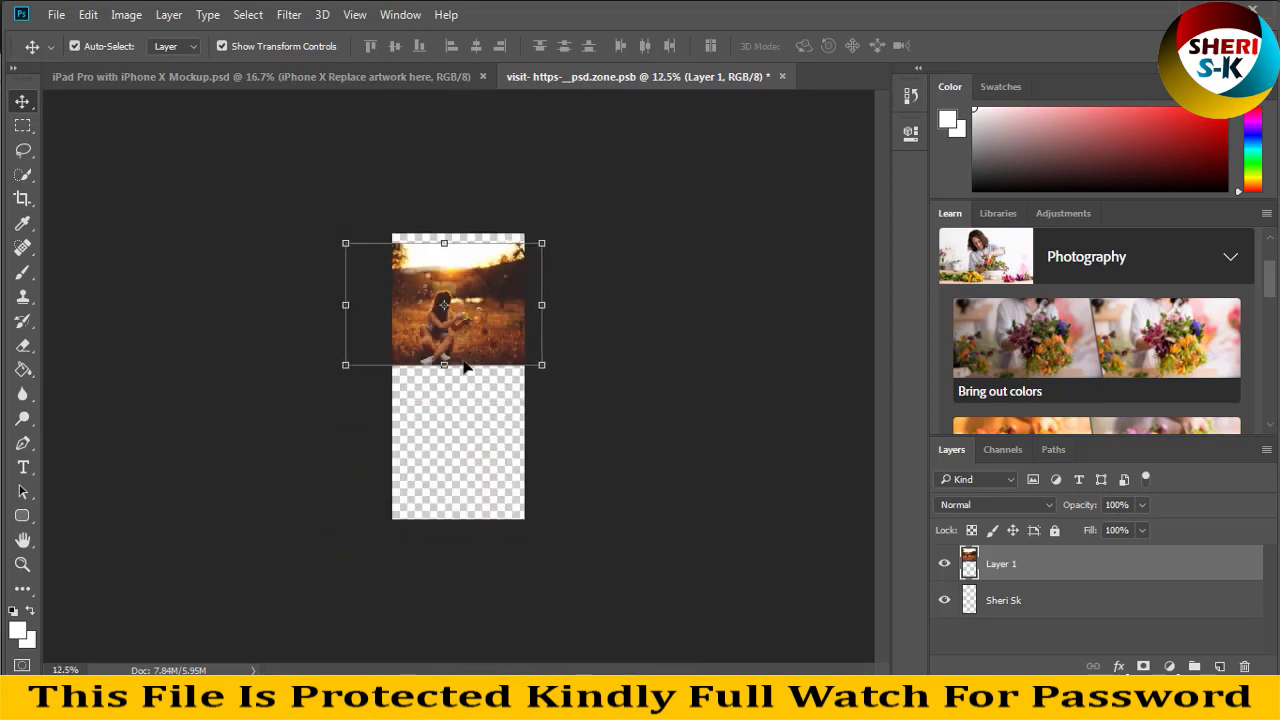
{"action": "left_click_drag", "start_coordinate": [541, 365], "coordinate": [815, 535]}
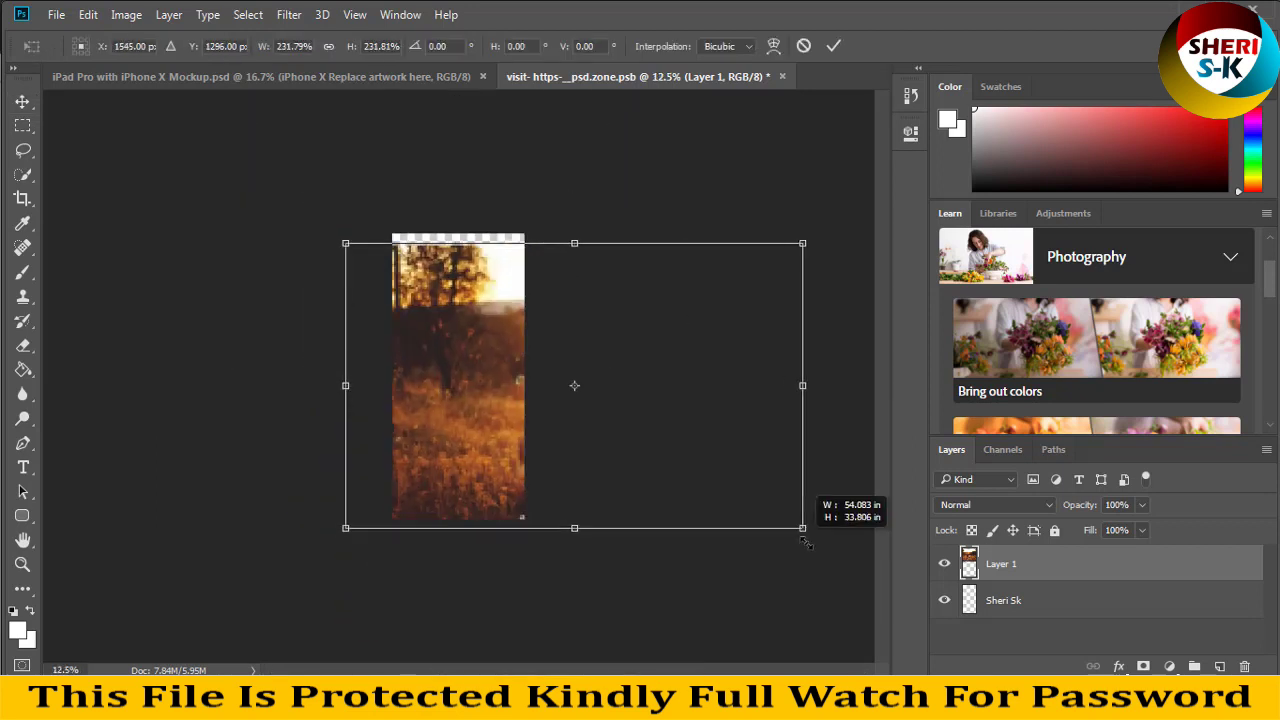
{"action": "left_click_drag", "start_coordinate": [478, 399], "coordinate": [365, 389]}
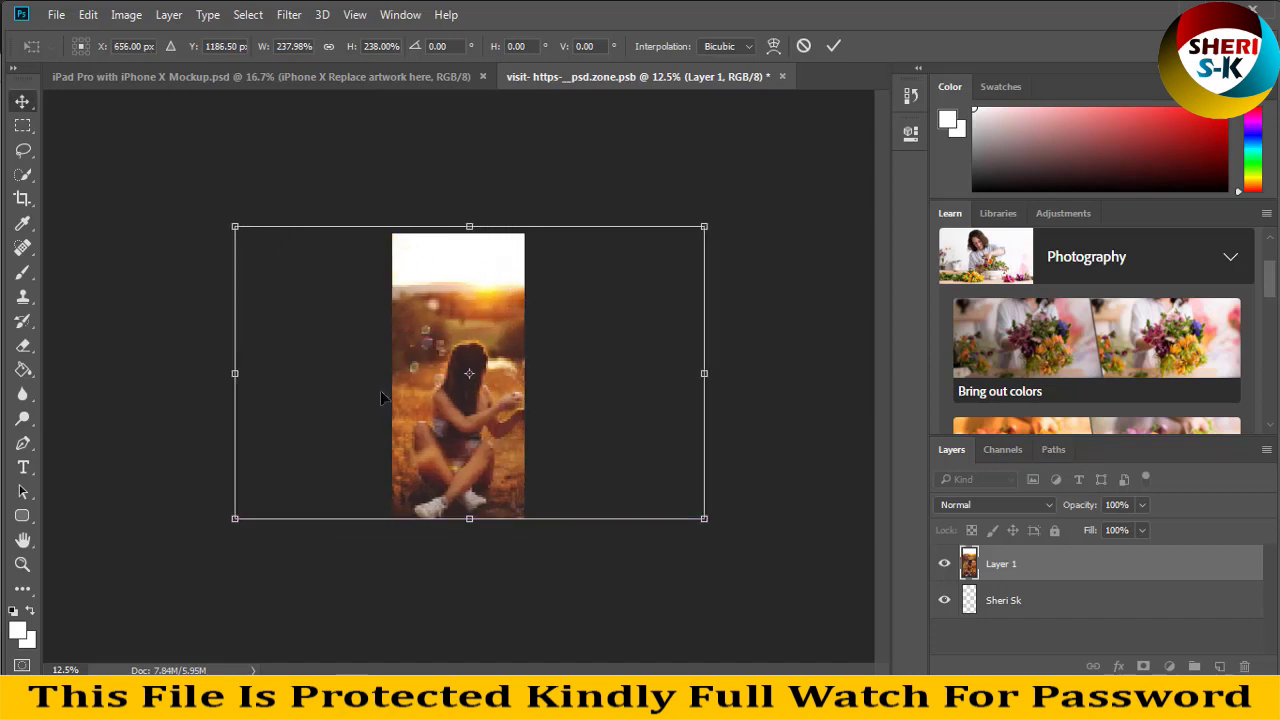
Commit the resize, then save and close the iPhone X screen artwork.
{"action": "key", "text": "Return"}
{"action": "key", "text": "ctrl+s"}
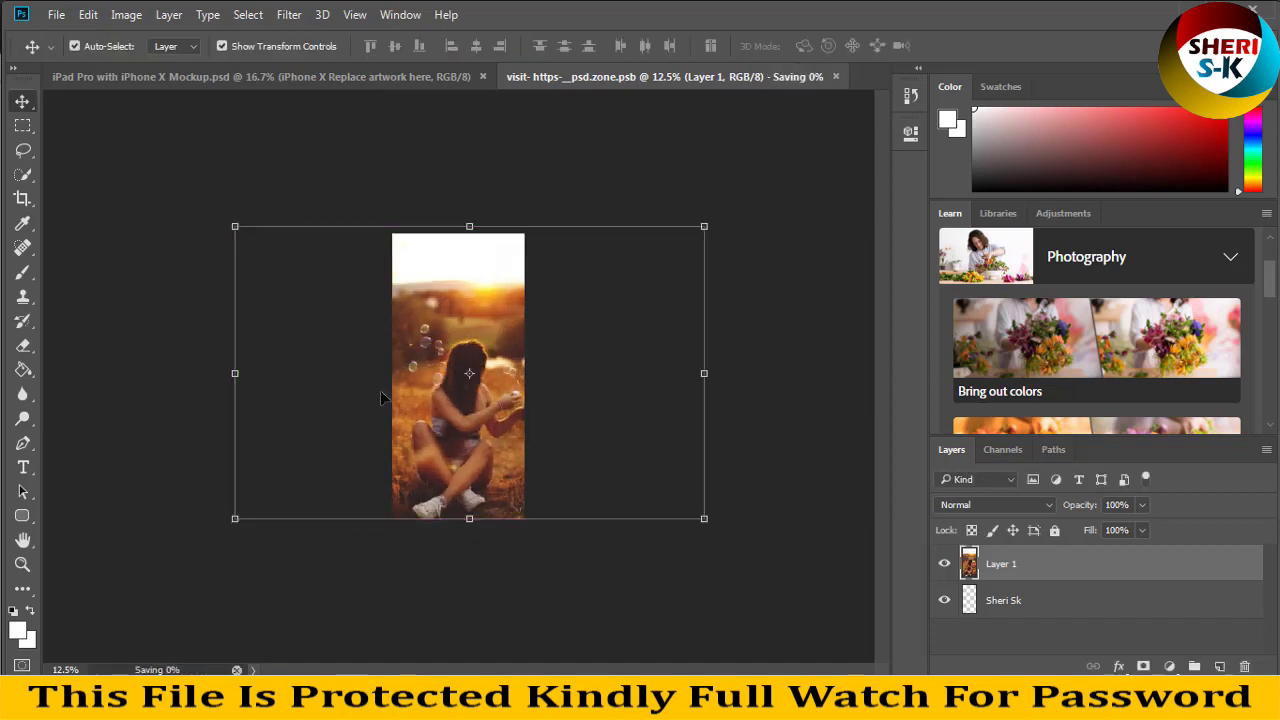
{"action": "left_click", "coordinate": [783, 77]}
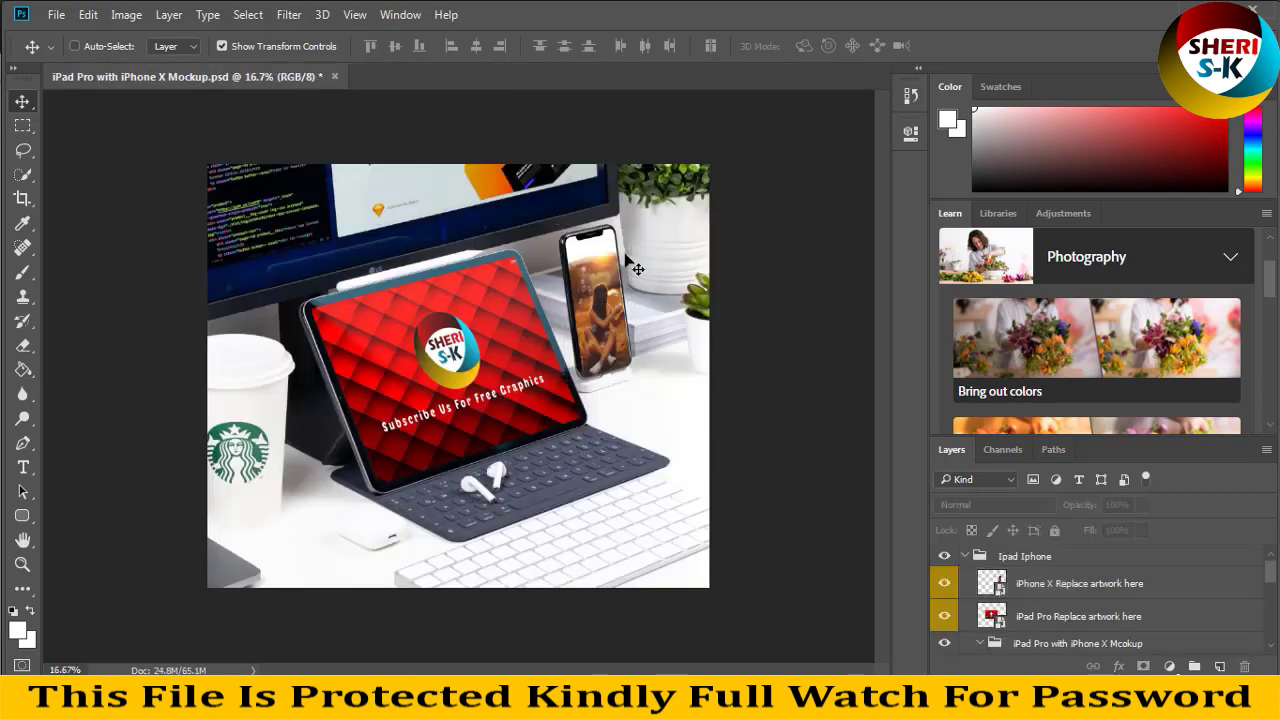
Inspect the bubbles photo on the iPhone screen up close, then select the iPad Pro artwork layer.
{"action": "key", "text": "ctrl+plus"}
{"action": "key", "text": "ctrl+plus"}
{"action": "left_click_drag", "start_coordinate": [626, 255], "coordinate": [518, 352]}
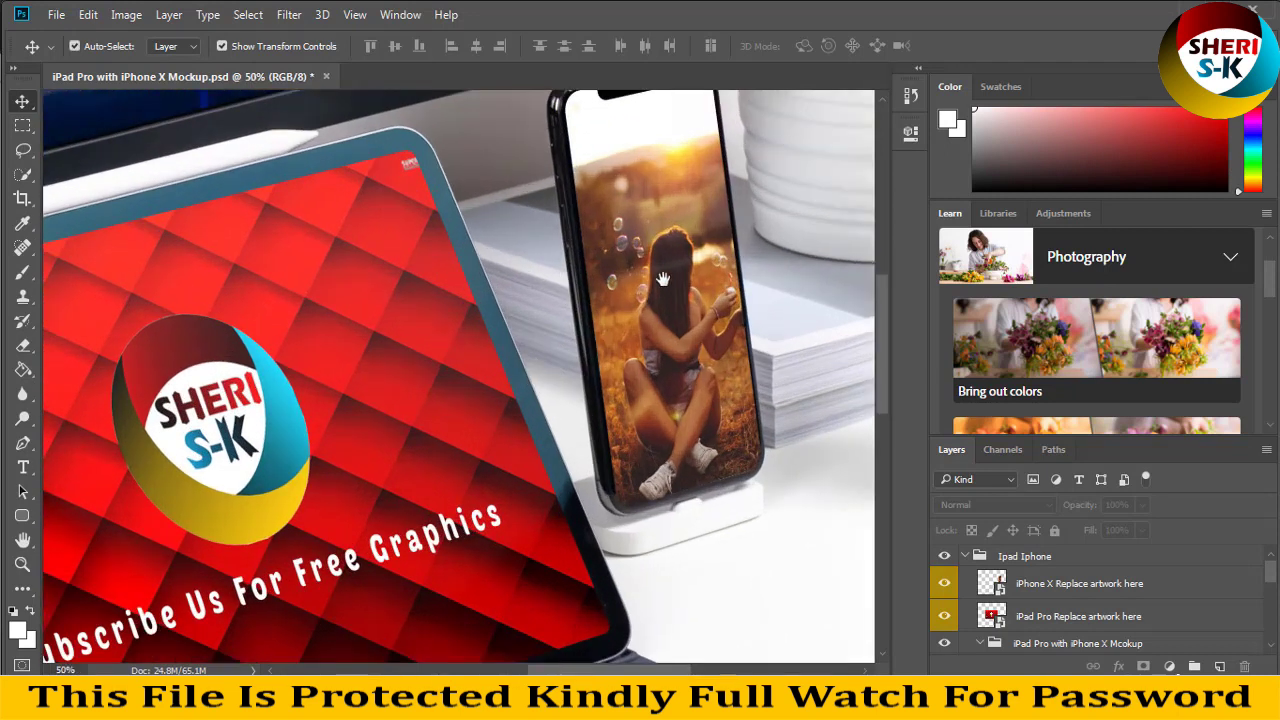
{"action": "key", "text": "ctrl+plus"}
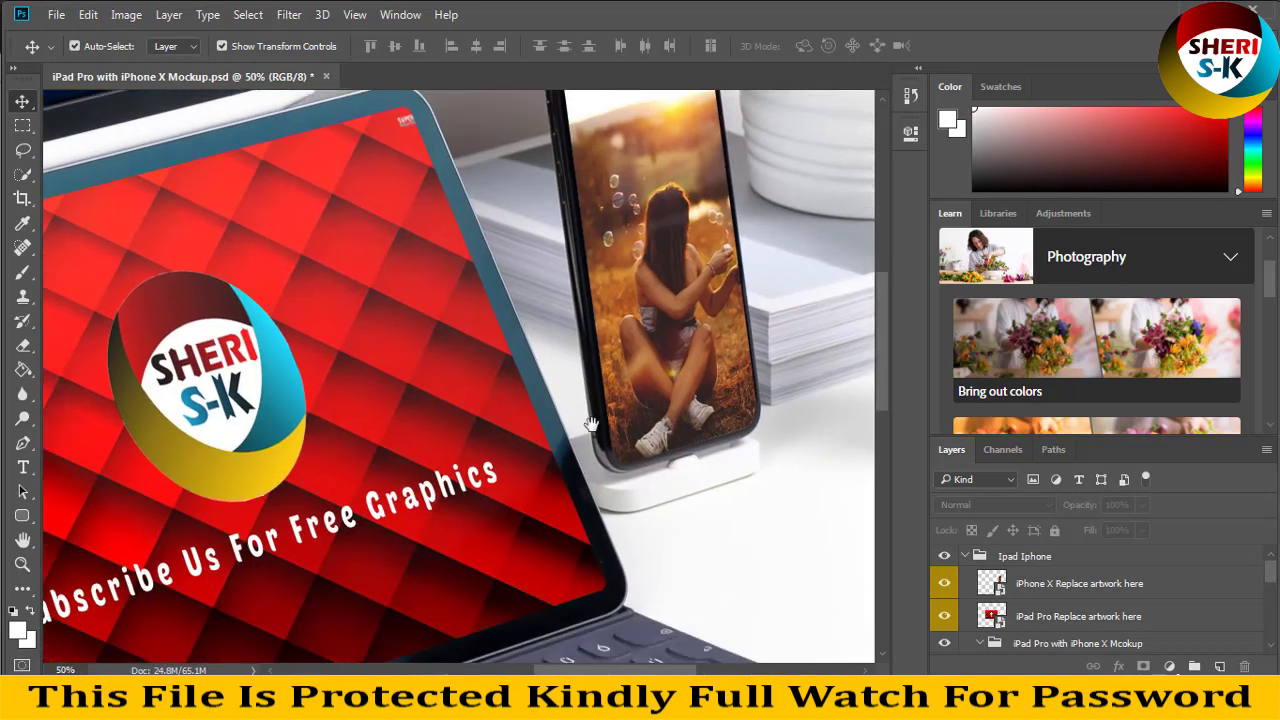
{"action": "mouse_move", "coordinate": [555, 516]}
{"action": "left_mouse_down"}
{"action": "mouse_move", "coordinate": [677, 416]}
{"action": "mouse_move", "coordinate": [774, 366]}
{"action": "left_mouse_up"}
{"action": "key", "text": "ctrl+minus"}
{"action": "left_click", "coordinate": [997, 618]}
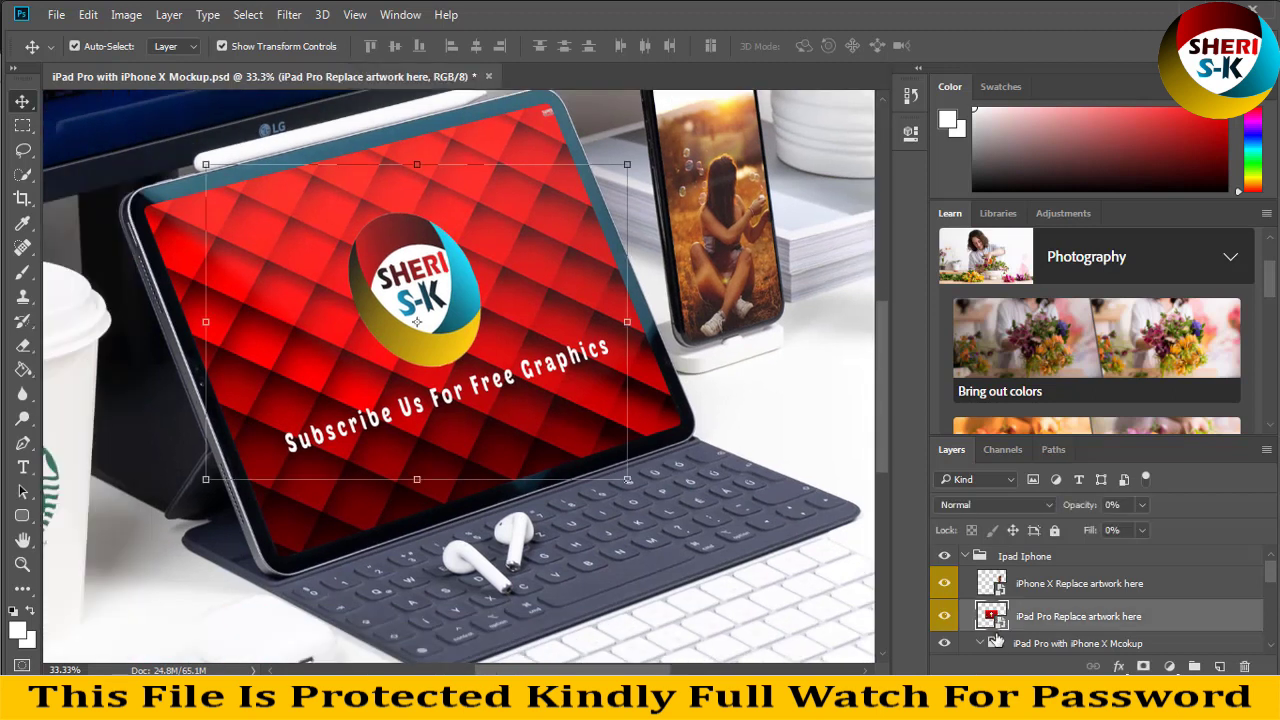
In the iPad Pro screen artwork, add empty Layer 1 and delete the Subscribe Us For Free Graphics layer.
{"action": "double_click", "coordinate": [993, 616]}
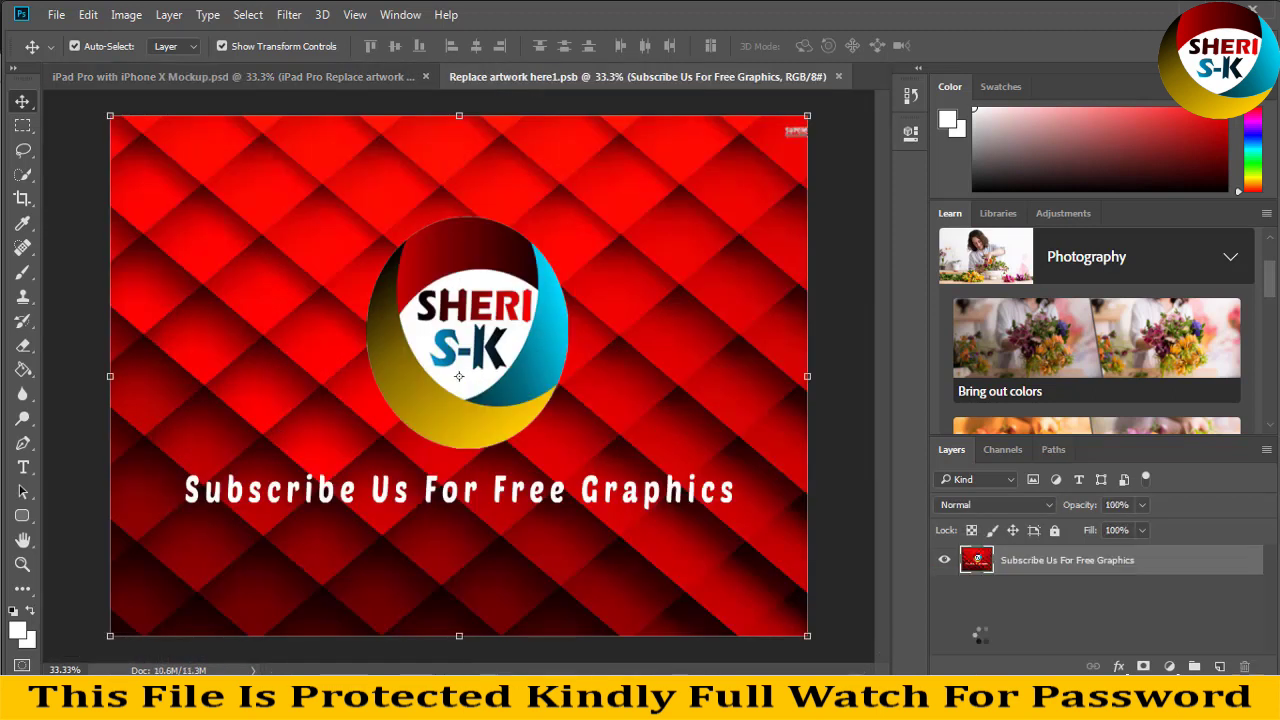
{"action": "key", "text": "ctrl+minus"}
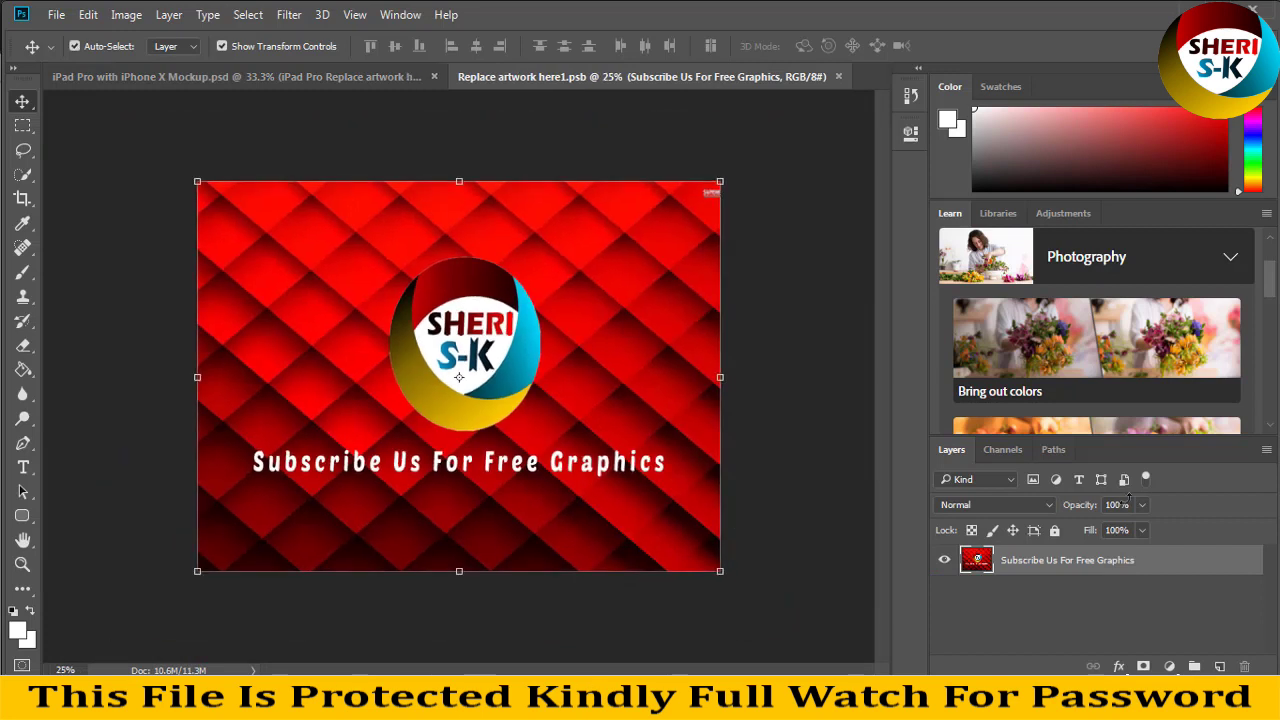
{"action": "left_click", "coordinate": [1219, 667]}
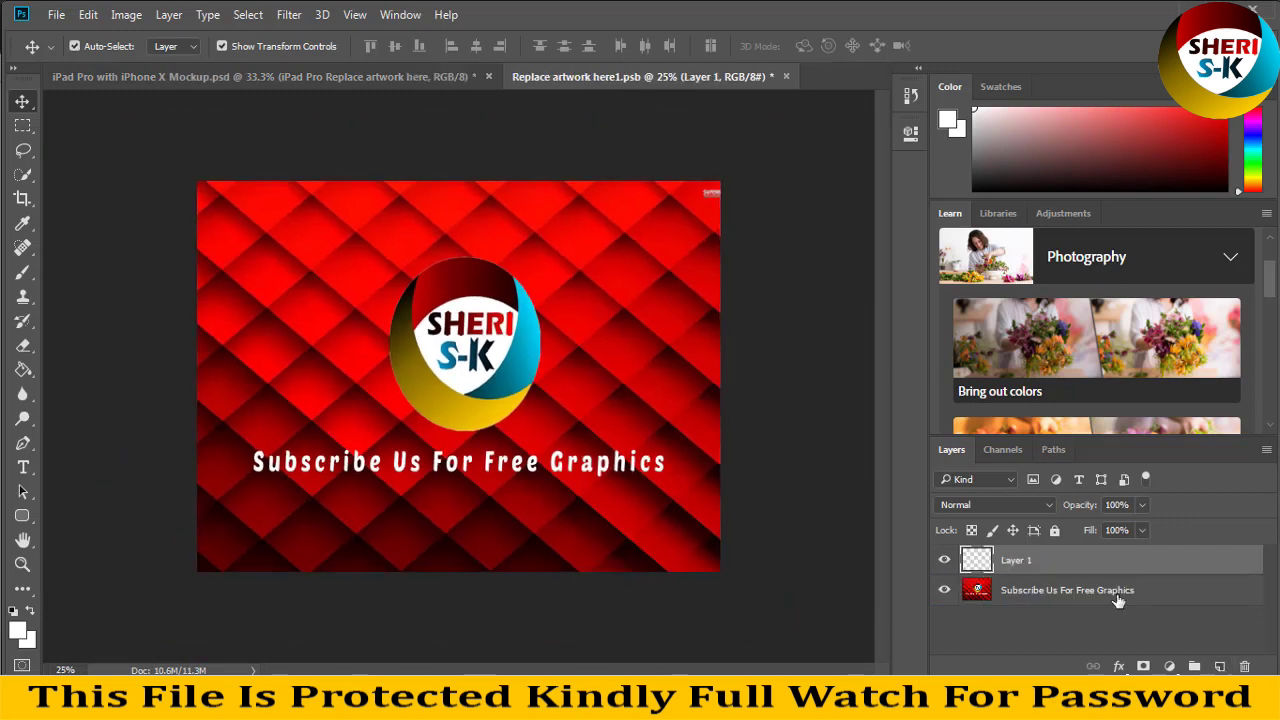
{"action": "left_click", "coordinate": [1118, 598]}
{"action": "left_click", "coordinate": [1080, 566]}
{"action": "left_click", "coordinate": [1083, 592]}
{"action": "key", "text": "Delete"}
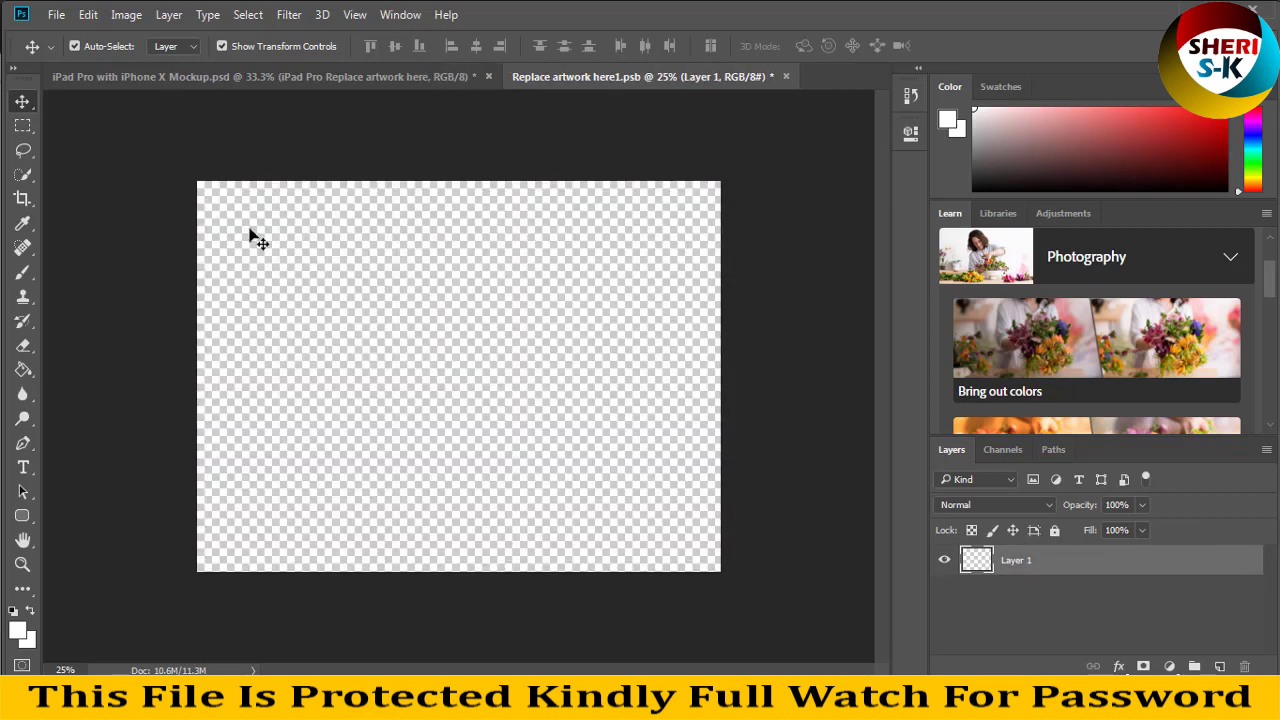
{"action": "left_click", "coordinate": [56, 14]}
{"action": "left_click", "coordinate": [77, 53]}
Open the illustrated red-haired portrait wallpaper from the Girls folder.
{"action": "left_click", "coordinate": [480, 285]}
{"action": "scroll", "coordinate": [490, 316], "scroll_direction": "down", "scroll_amount": 3}
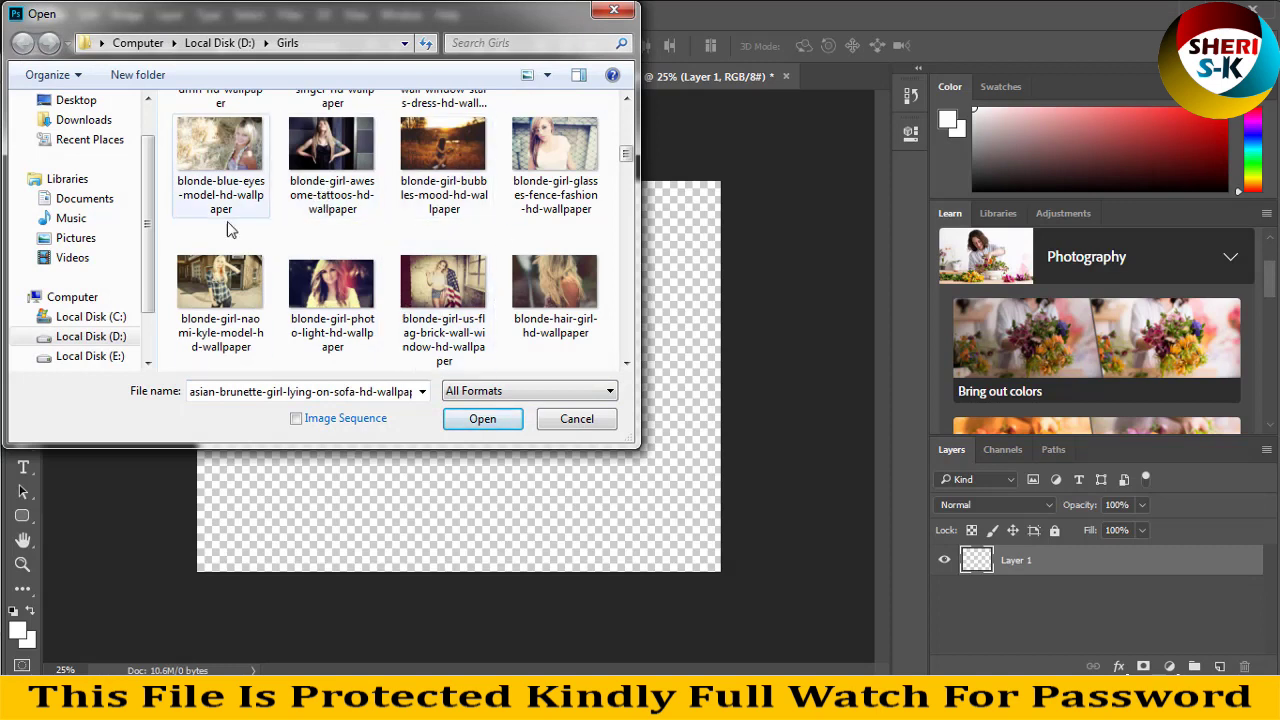
{"action": "left_click", "coordinate": [236, 302]}
{"action": "scroll", "coordinate": [430, 346], "scroll_direction": "down", "scroll_amount": 3}
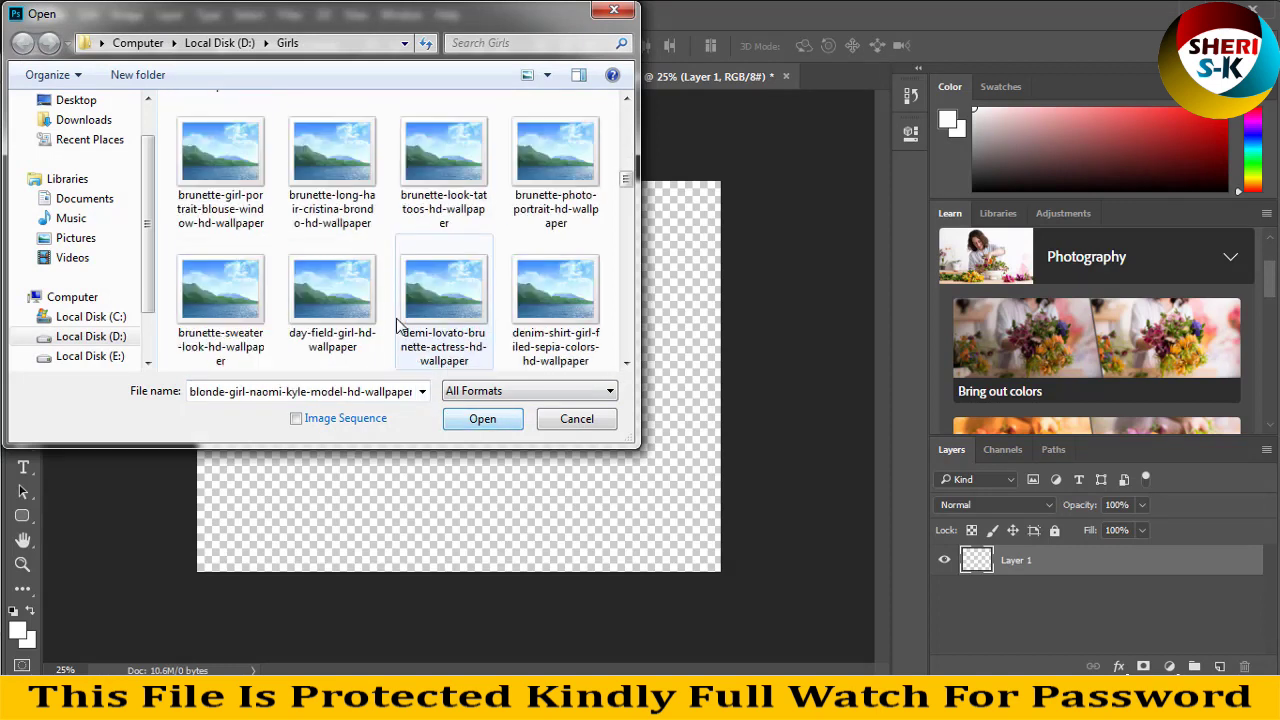
{"action": "scroll", "coordinate": [400, 320], "scroll_direction": "down", "scroll_amount": 2}
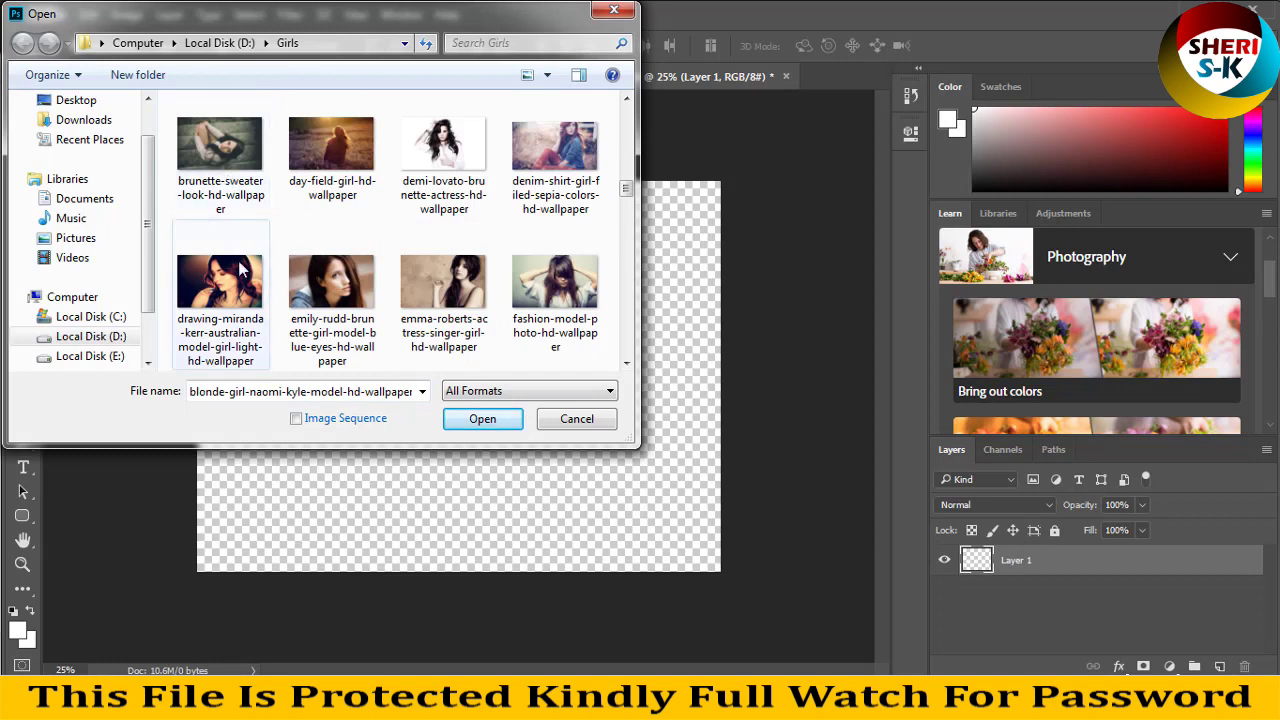
{"action": "left_click", "coordinate": [220, 285]}
{"action": "left_click", "coordinate": [482, 418]}
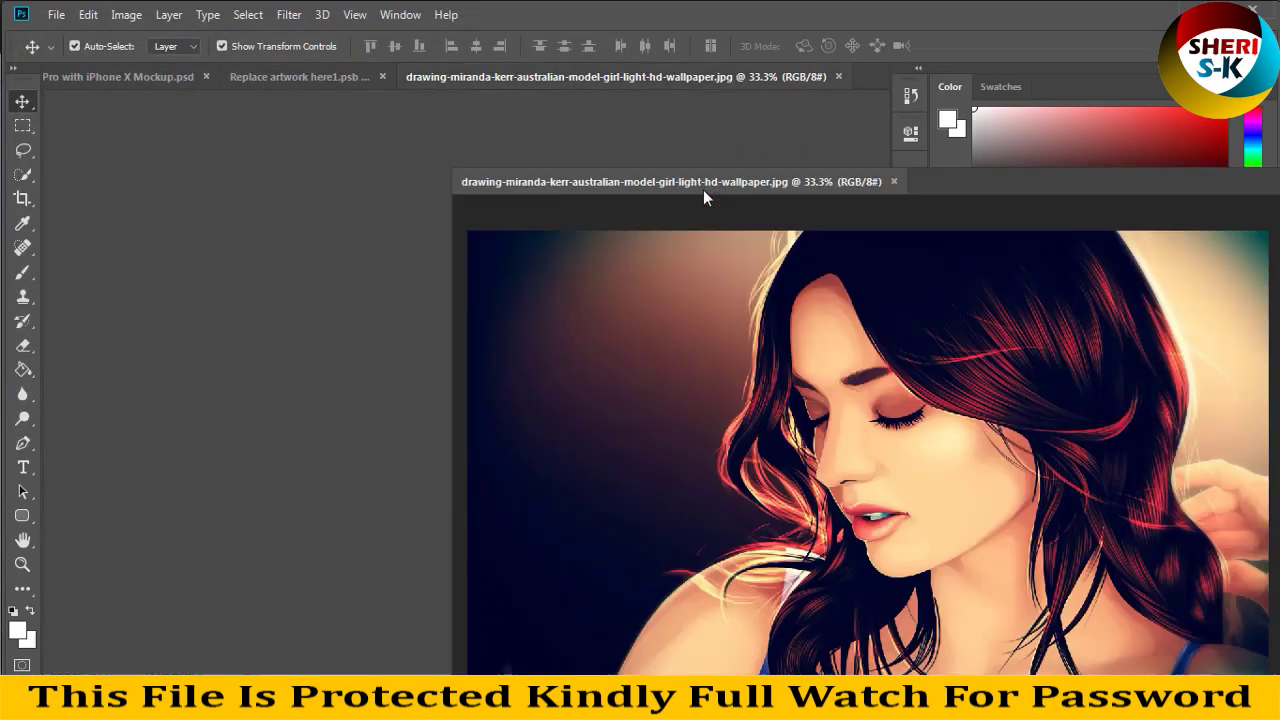
Place the portrait in the iPad screen artwork, scale it to fill, save, and return to the mockup.
{"action": "left_click_drag", "start_coordinate": [655, 90], "coordinate": [635, 190]}
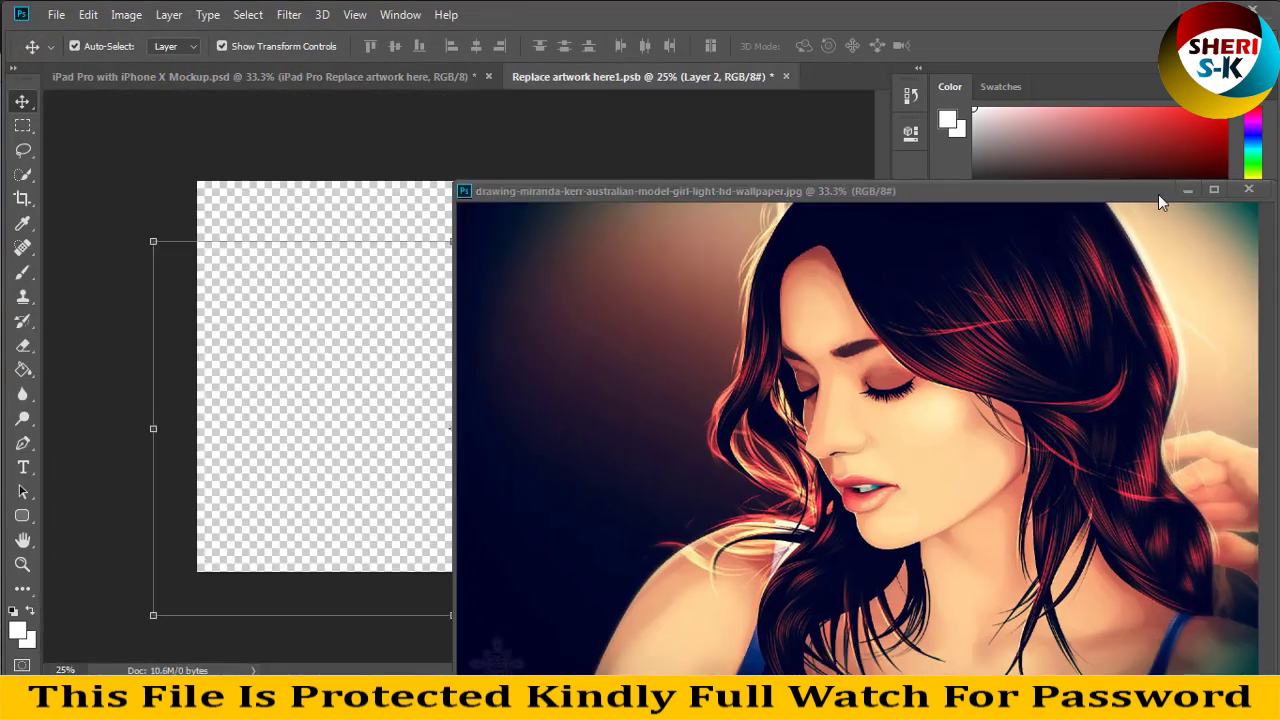
{"action": "mouse_move", "coordinate": [1157, 202]}
{"action": "left_mouse_down"}
{"action": "mouse_move", "coordinate": [631, 371]}
{"action": "mouse_move", "coordinate": [631, 310]}
{"action": "mouse_move", "coordinate": [635, 322]}
{"action": "left_mouse_up"}
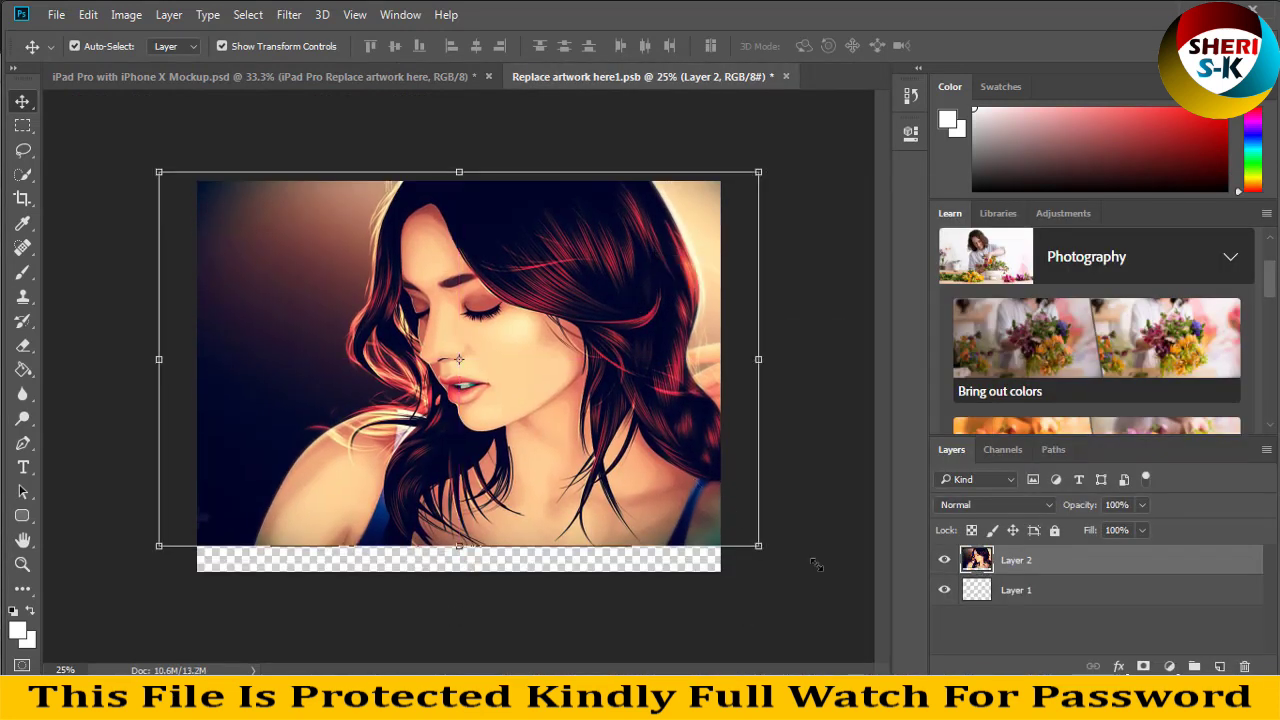
{"action": "left_click_drag", "start_coordinate": [760, 545], "coordinate": [814, 574]}
{"action": "left_click_drag", "start_coordinate": [621, 468], "coordinate": [553, 460]}
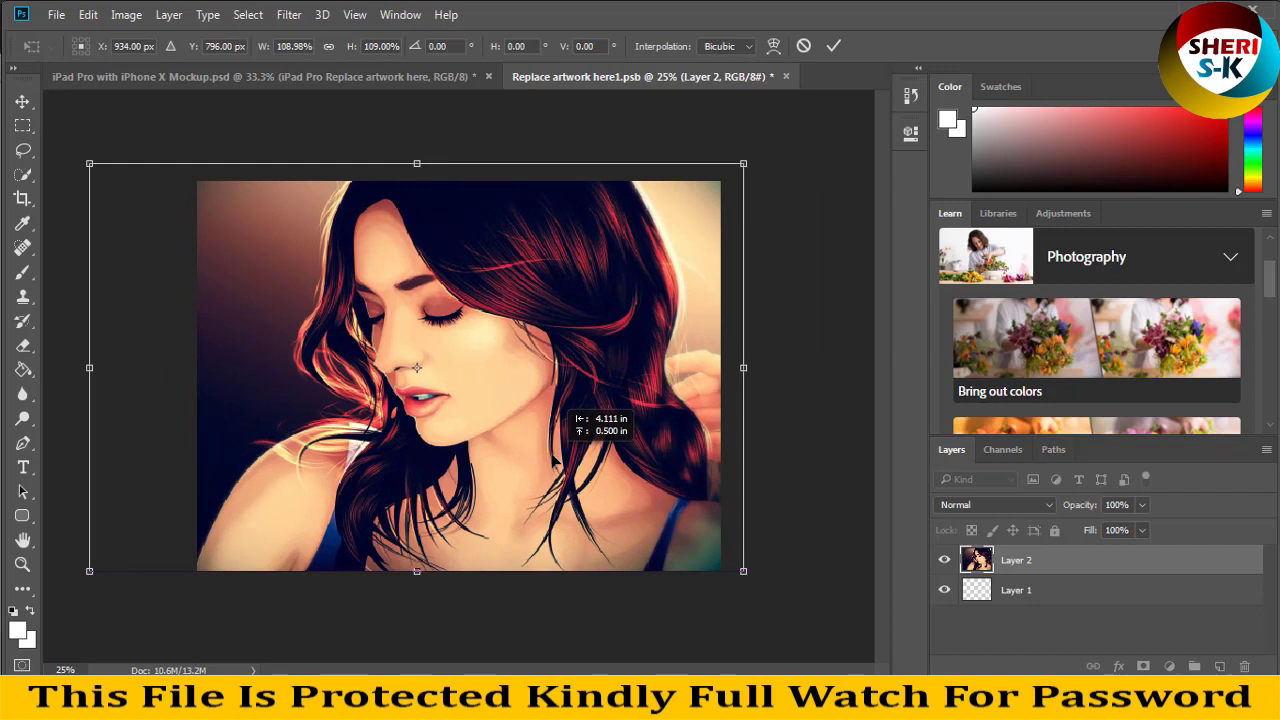
{"action": "key", "text": "Return"}
{"action": "key", "text": "ctrl+s"}
{"action": "left_click", "coordinate": [357, 78]}
{"action": "left_click", "coordinate": [715, 296]}
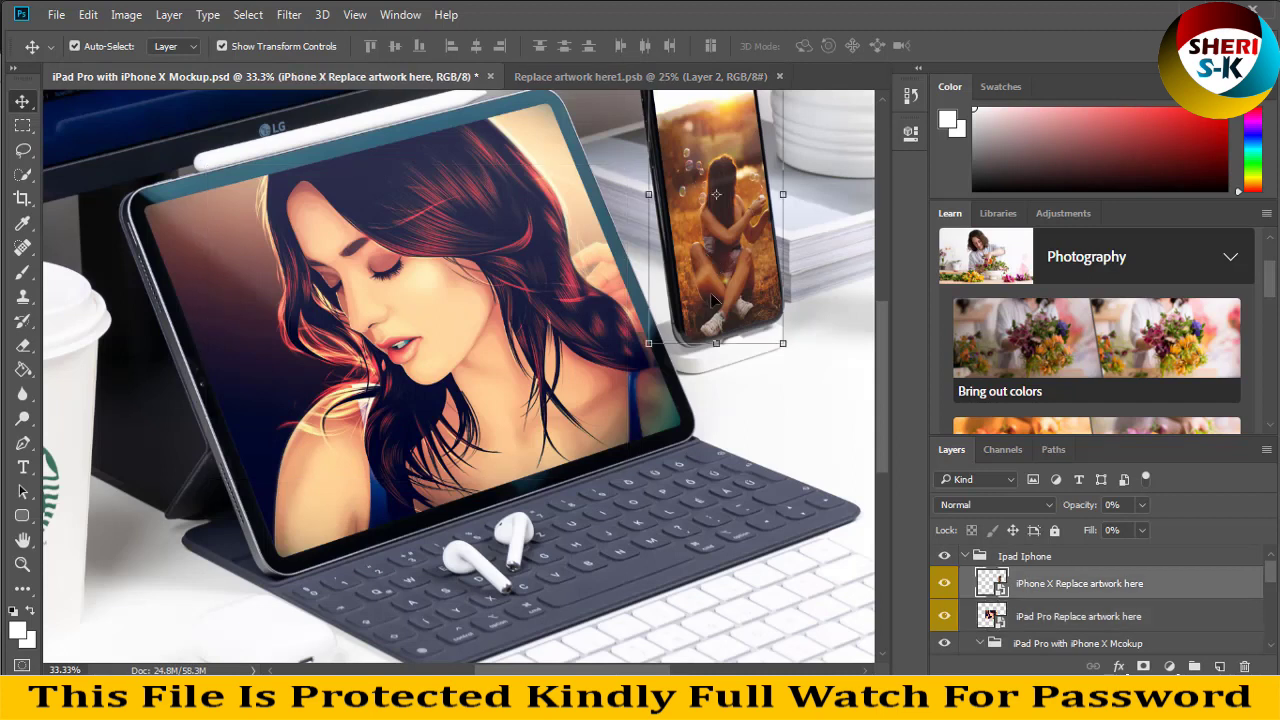
Close Replace artwork here1.psb and the iPad Pro with iPhone X mockup without saving.
{"action": "key", "text": "ctrl+minus"}
{"action": "key", "text": "ctrl+minus"}
{"action": "key", "text": "ctrl+minus"}
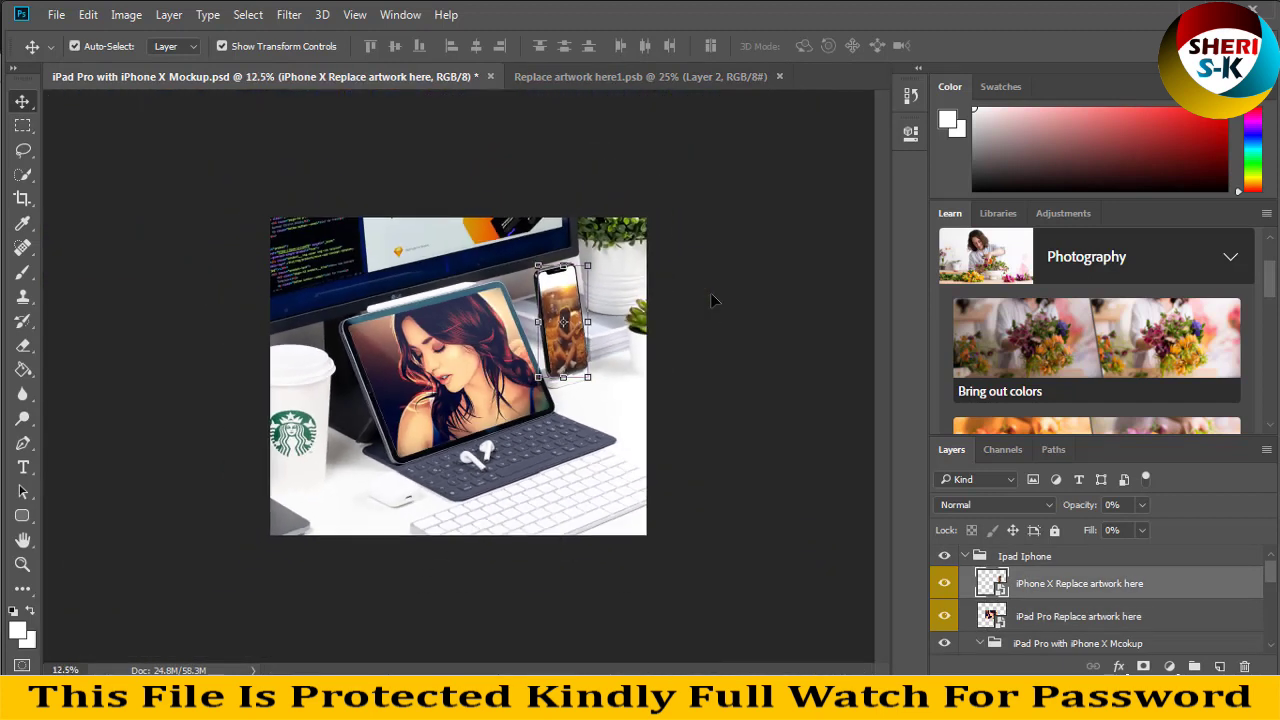
{"action": "left_click", "coordinate": [804, 326]}
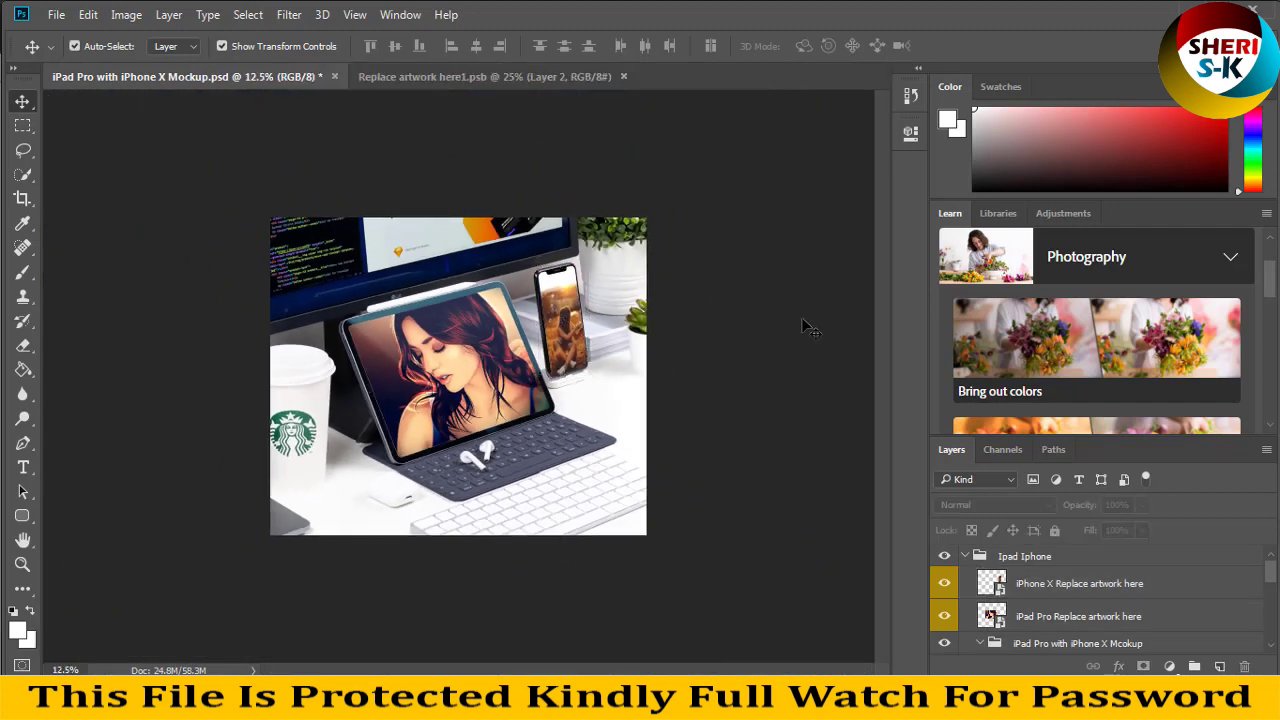
{"action": "left_click", "coordinate": [623, 76]}
{"action": "left_click", "coordinate": [335, 76]}
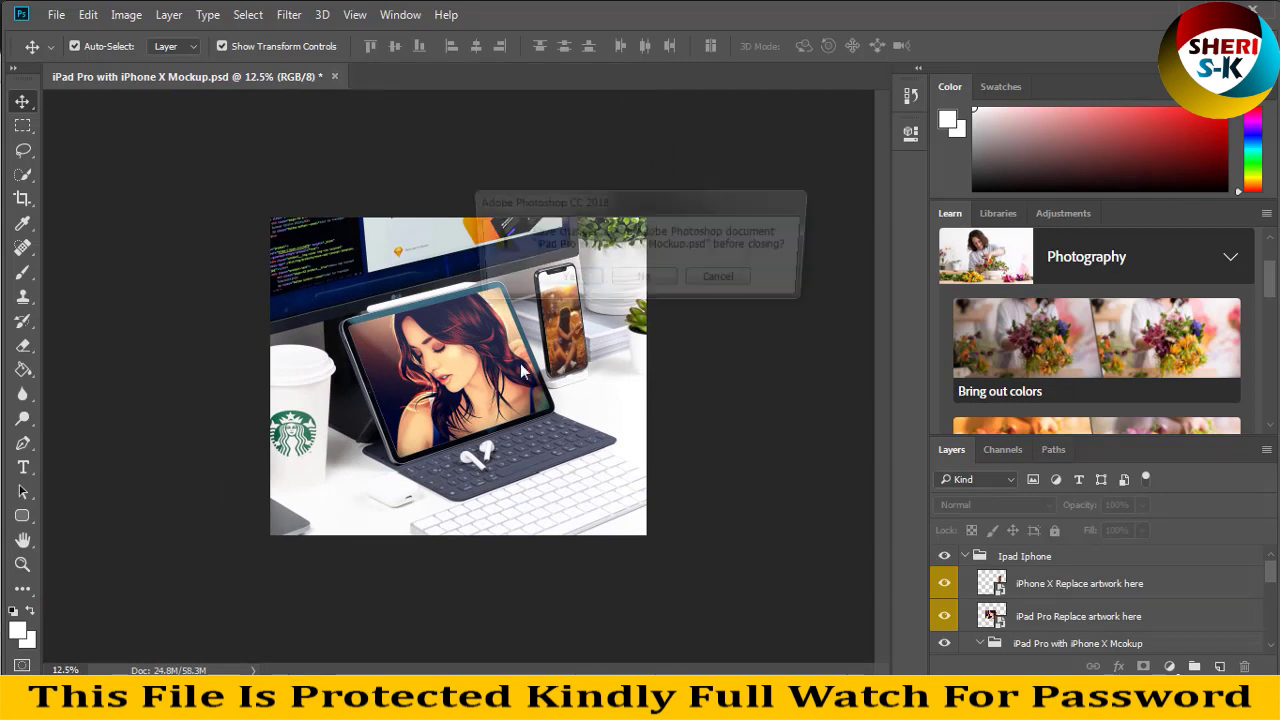
{"action": "left_click", "coordinate": [643, 279]}
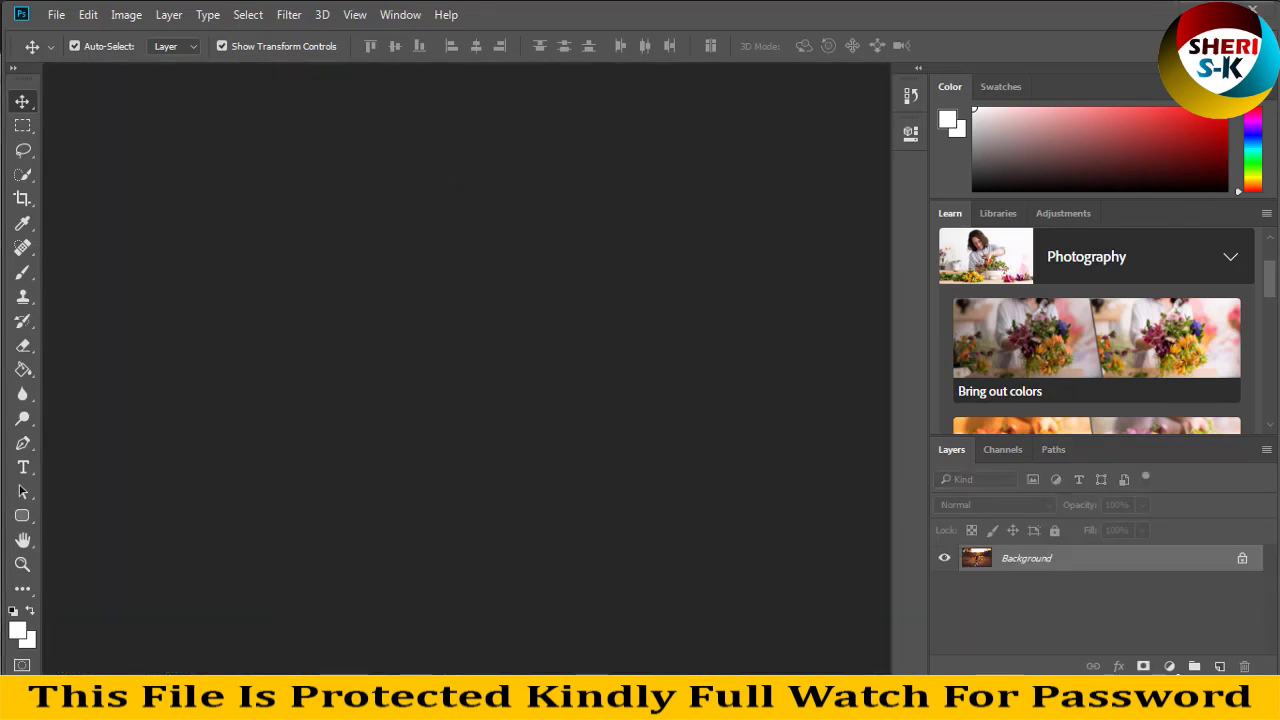
Open 'iMac Workstation Mockup Free' PSD from the Apple Mockup folder in Photoshop CC 2018.
{"action": "scroll", "coordinate": [545, 452], "scroll_direction": "down", "scroll_amount": 1}
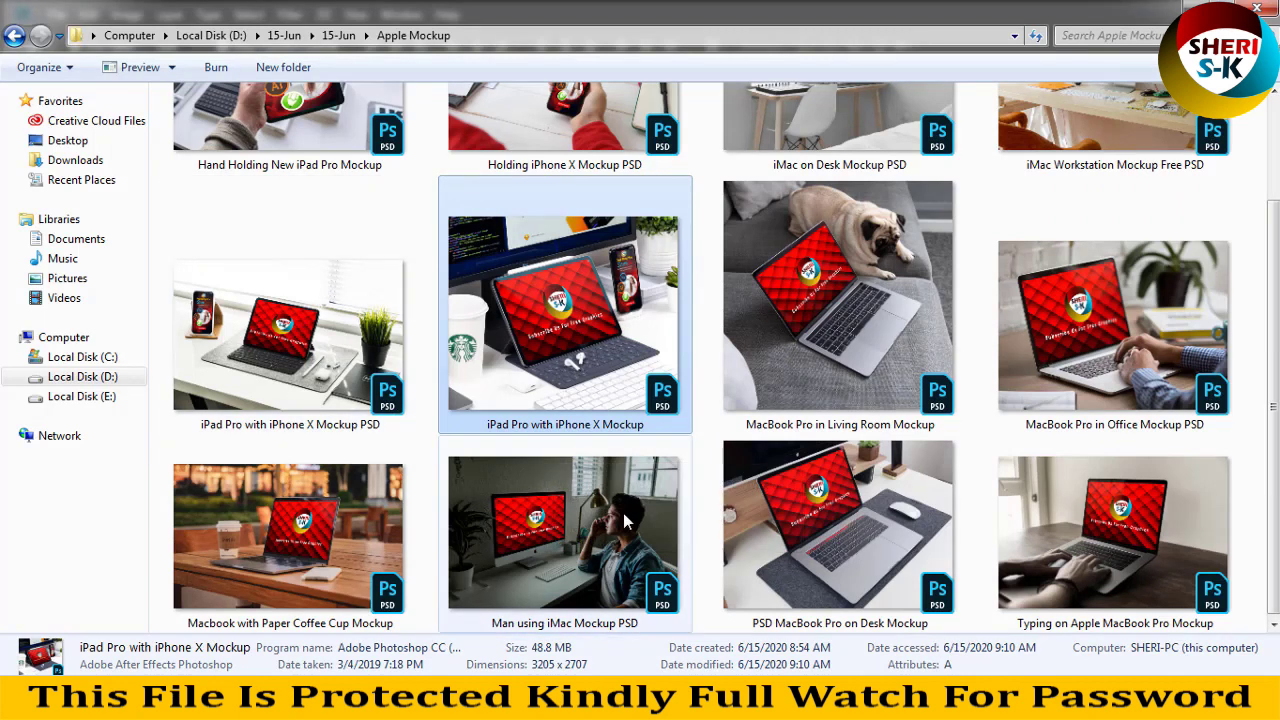
{"action": "scroll", "coordinate": [623, 521], "scroll_direction": "up", "scroll_amount": 1}
{"action": "left_click", "coordinate": [600, 272]}
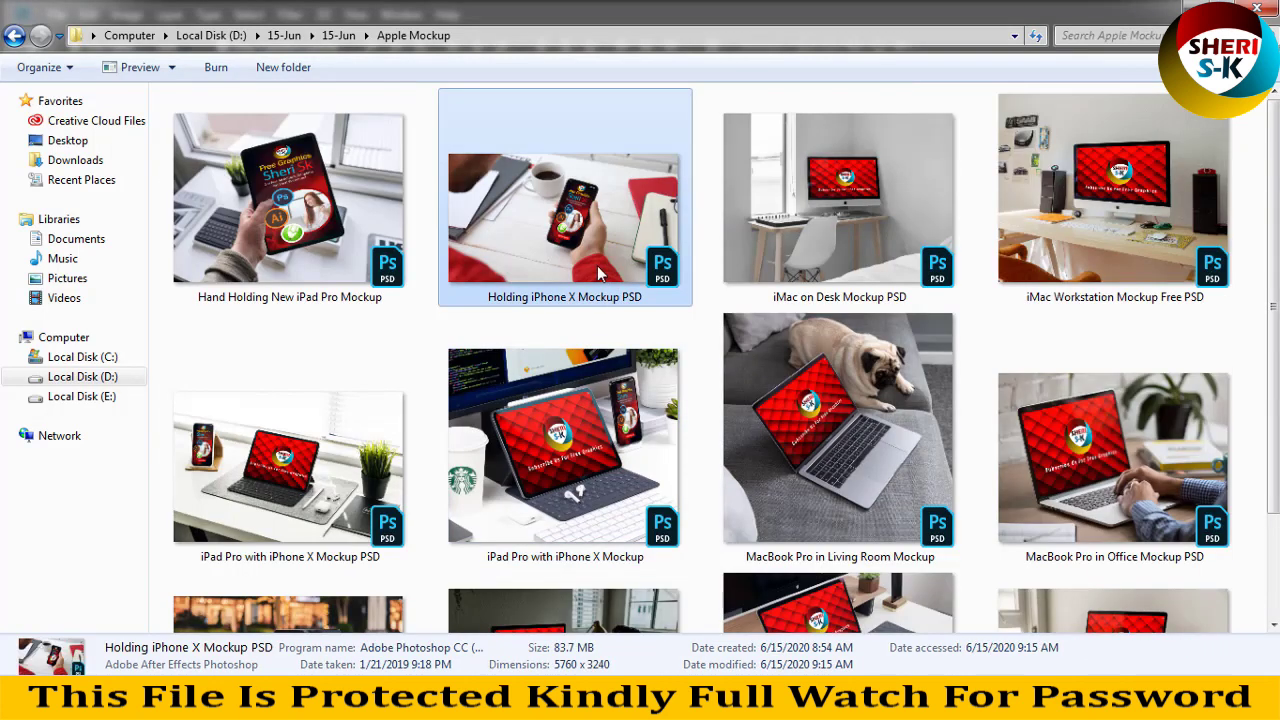
{"action": "left_click", "coordinate": [1137, 245]}
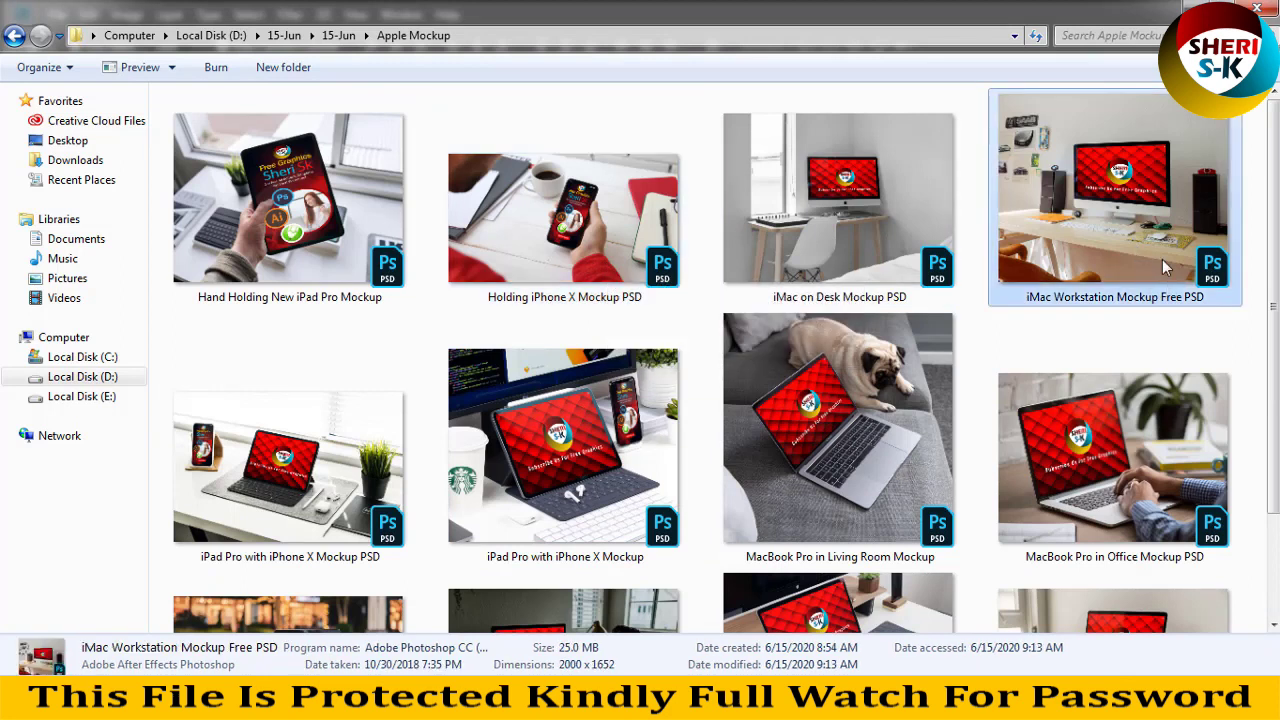
{"action": "right_click", "coordinate": [1115, 269]}
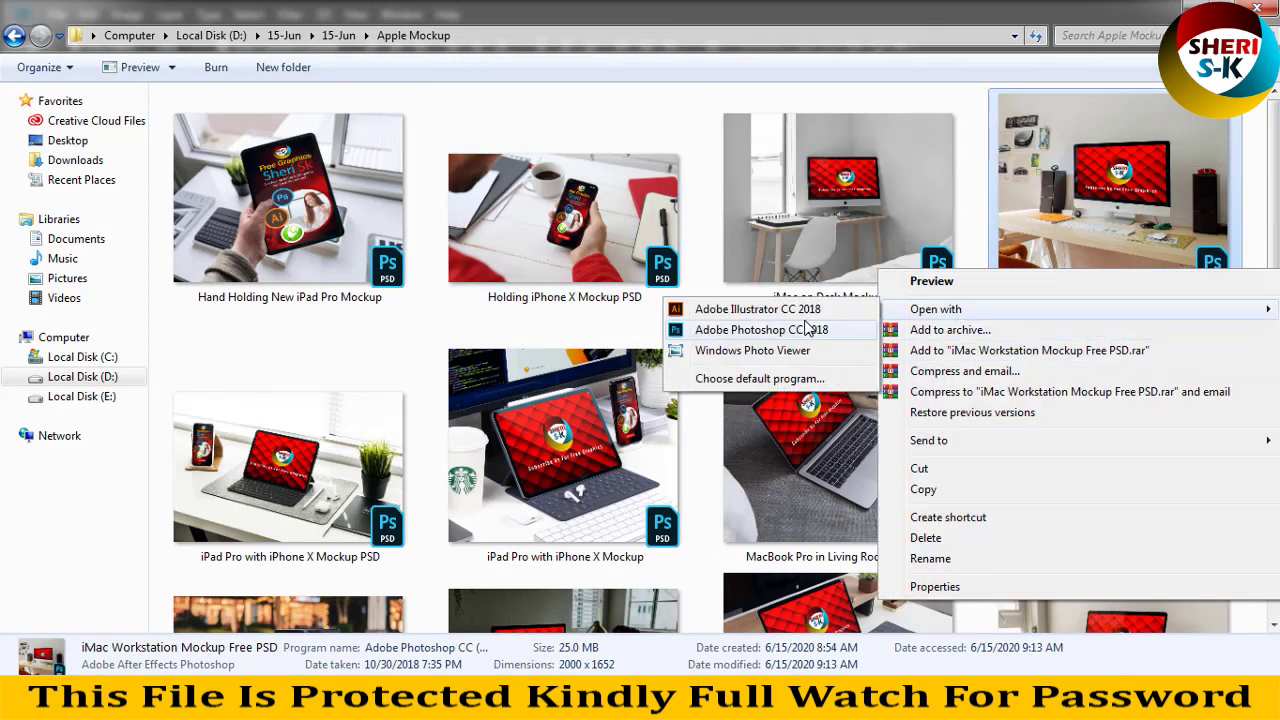
{"action": "left_click", "coordinate": [806, 330]}
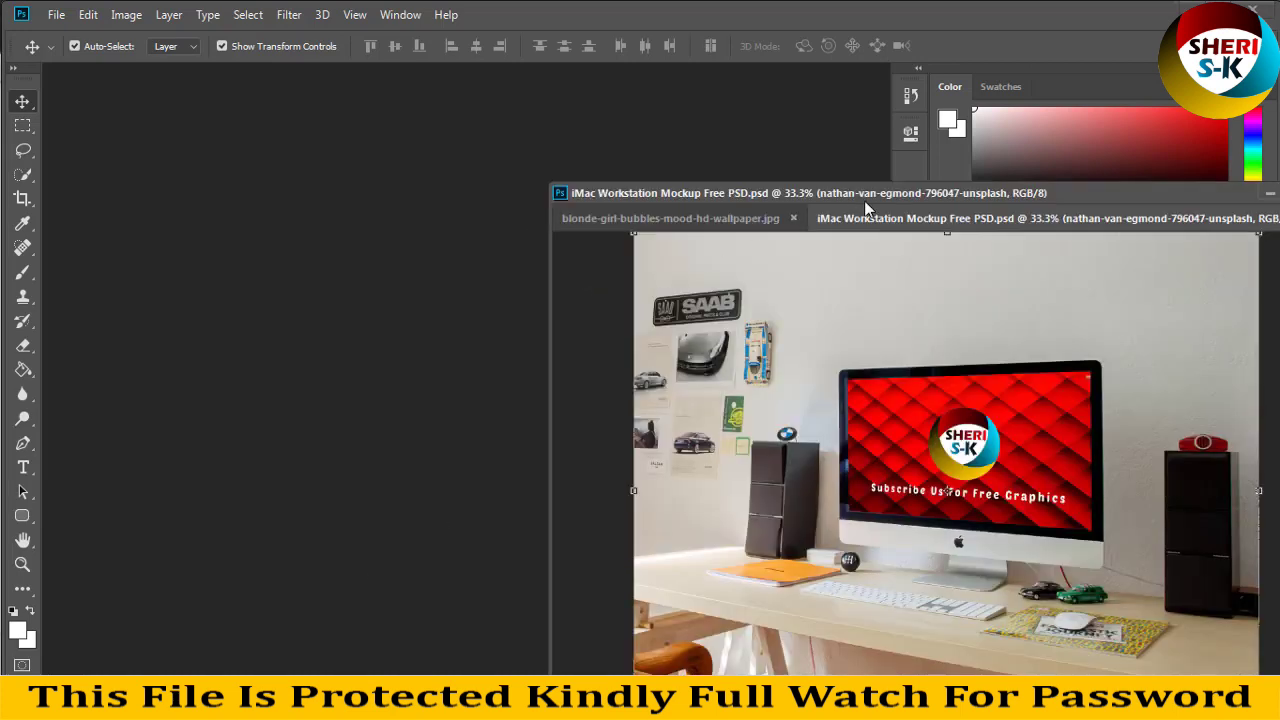
Float the iMac mockup and blonde-girl wallpaper in separate windows, with the mockup in front.
{"action": "left_click_drag", "start_coordinate": [864, 218], "coordinate": [65, 110]}
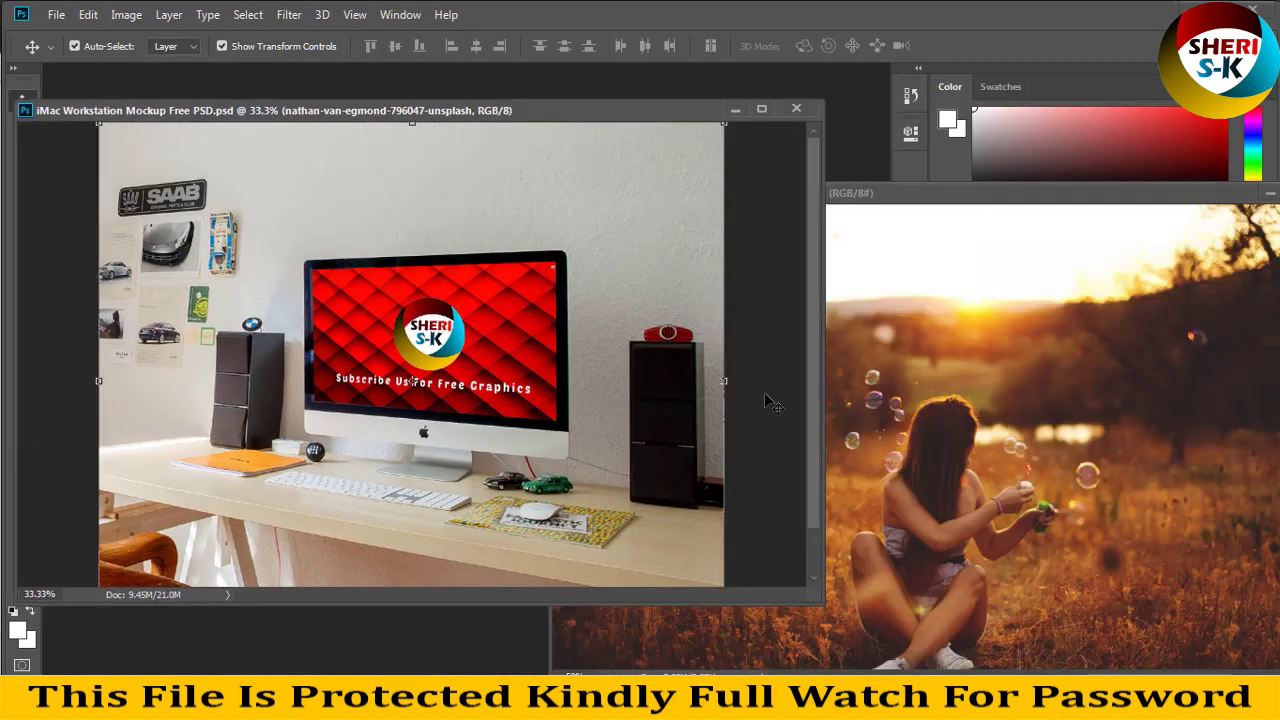
{"action": "mouse_move", "coordinate": [850, 193]}
{"action": "left_mouse_down"}
{"action": "mouse_move", "coordinate": [923, 205]}
{"action": "mouse_move", "coordinate": [784, 357]}
{"action": "left_mouse_up"}
{"action": "left_click_drag", "start_coordinate": [600, 346], "coordinate": [316, 531]}
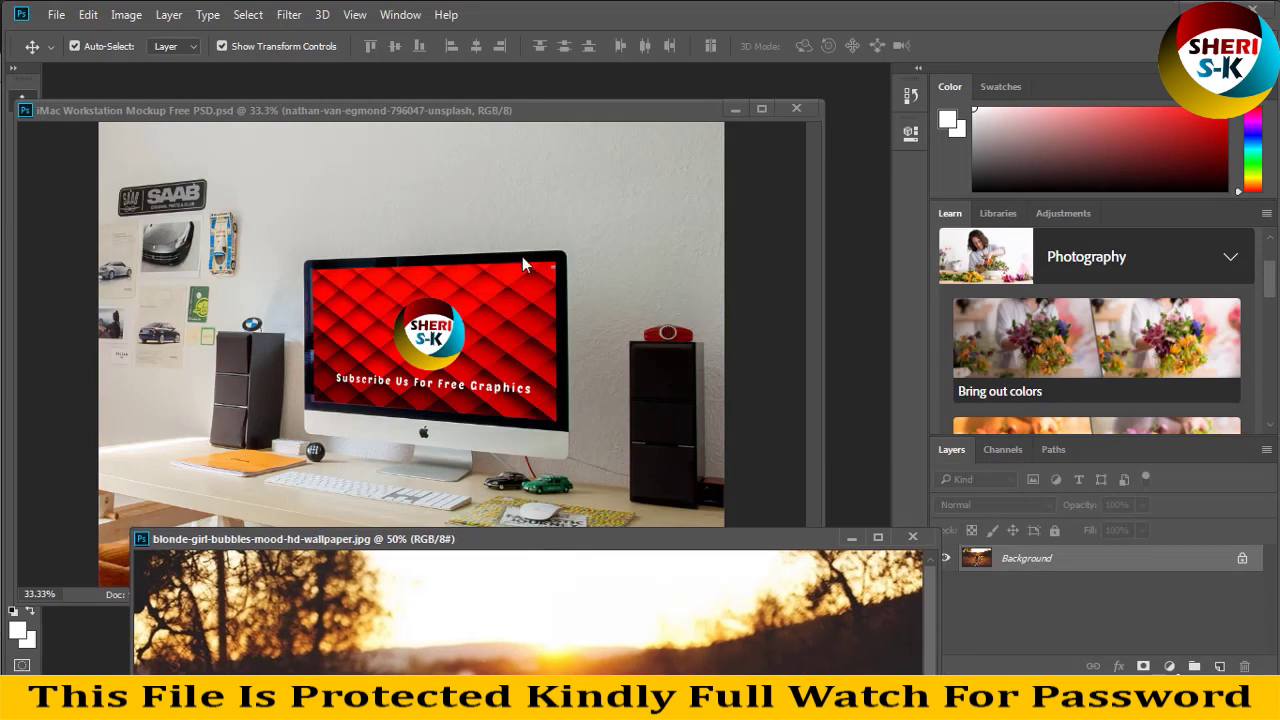
{"action": "left_click", "coordinate": [470, 118]}
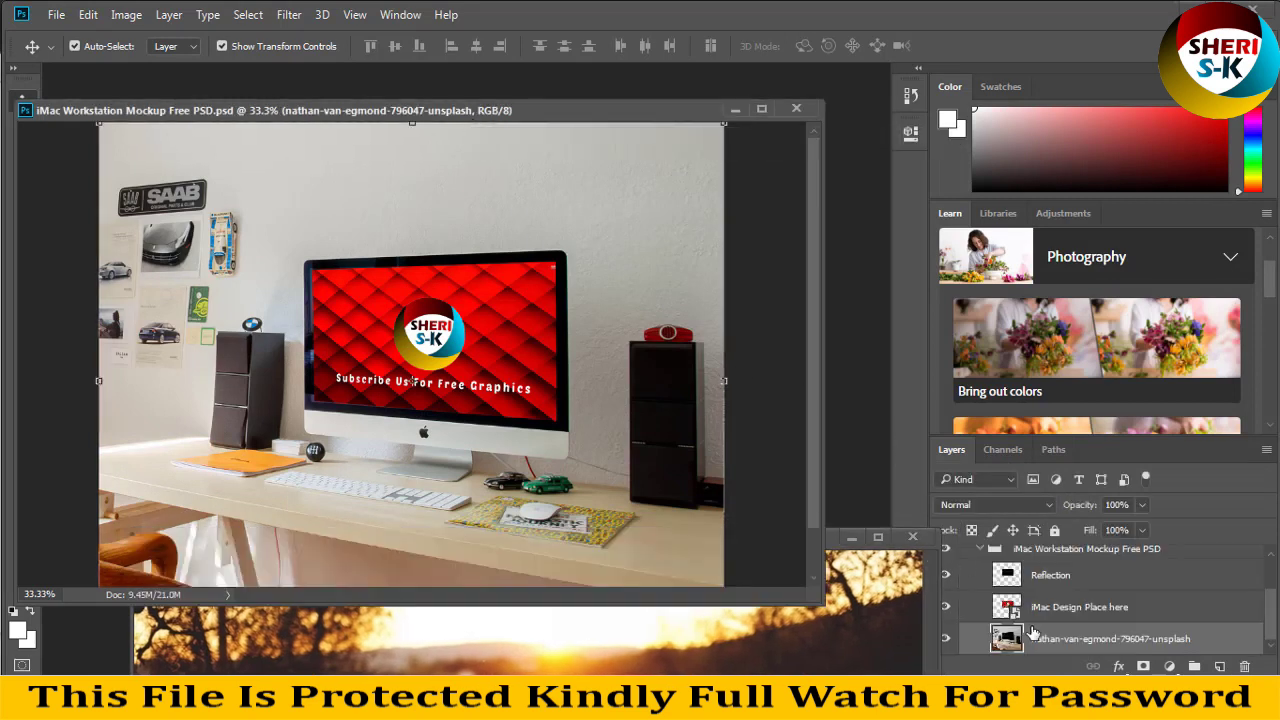
Select the 'iMac Design Place here' layer in the Layers panel.
{"action": "scroll", "coordinate": [995, 590], "scroll_direction": "up", "scroll_amount": 1}
{"action": "scroll", "coordinate": [1000, 595], "scroll_direction": "up", "scroll_amount": 1}
{"action": "scroll", "coordinate": [1020, 602], "scroll_direction": "down", "scroll_amount": 2}
{"action": "scroll", "coordinate": [1030, 612], "scroll_direction": "up", "scroll_amount": 1}
{"action": "scroll", "coordinate": [1020, 612], "scroll_direction": "down", "scroll_amount": 1}
{"action": "scroll", "coordinate": [1012, 612], "scroll_direction": "up", "scroll_amount": 2}
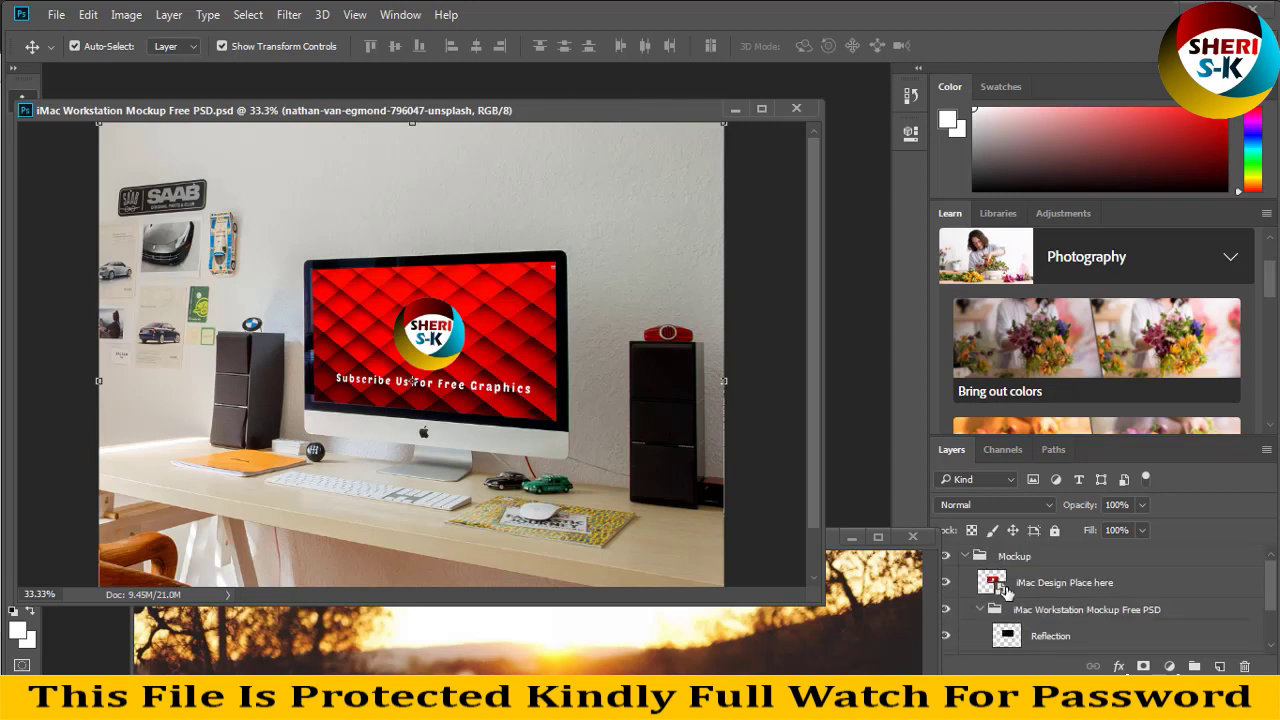
{"action": "left_click", "coordinate": [1016, 594]}
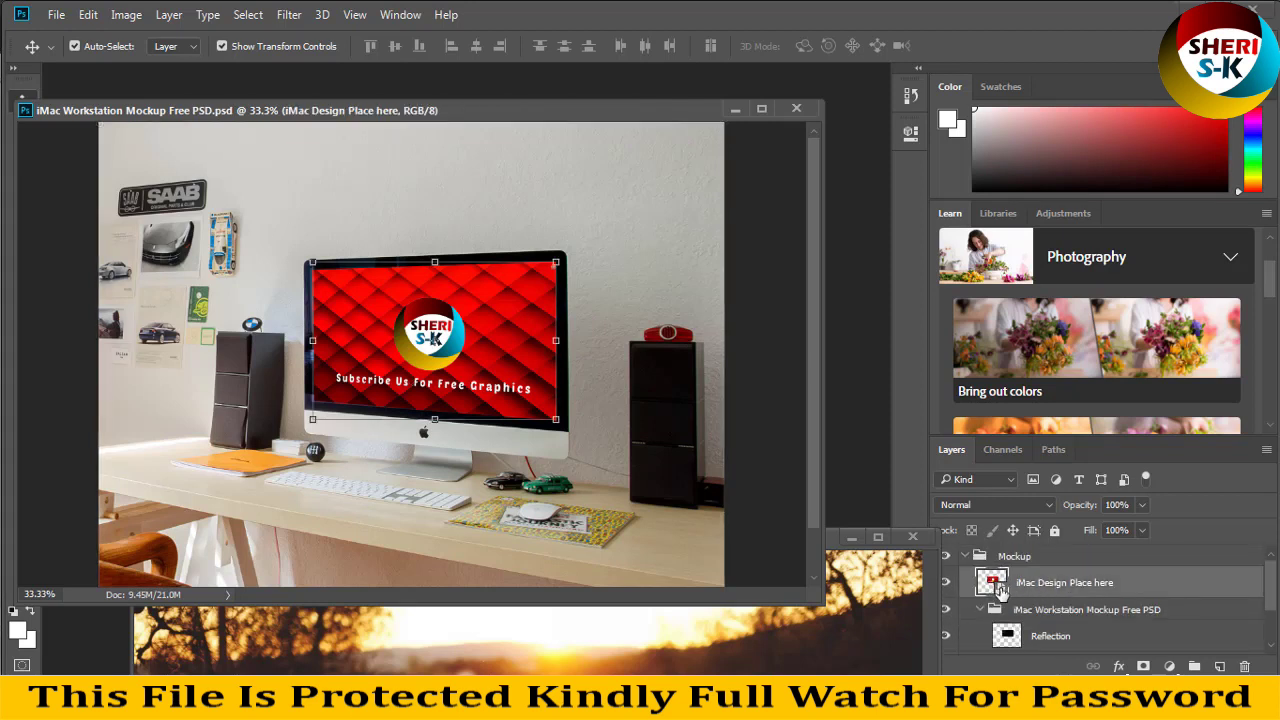
Open the screen smart object, delete the Subscribe layer, and drag the sunset wallpaper in.
{"action": "double_click", "coordinate": [1001, 590]}
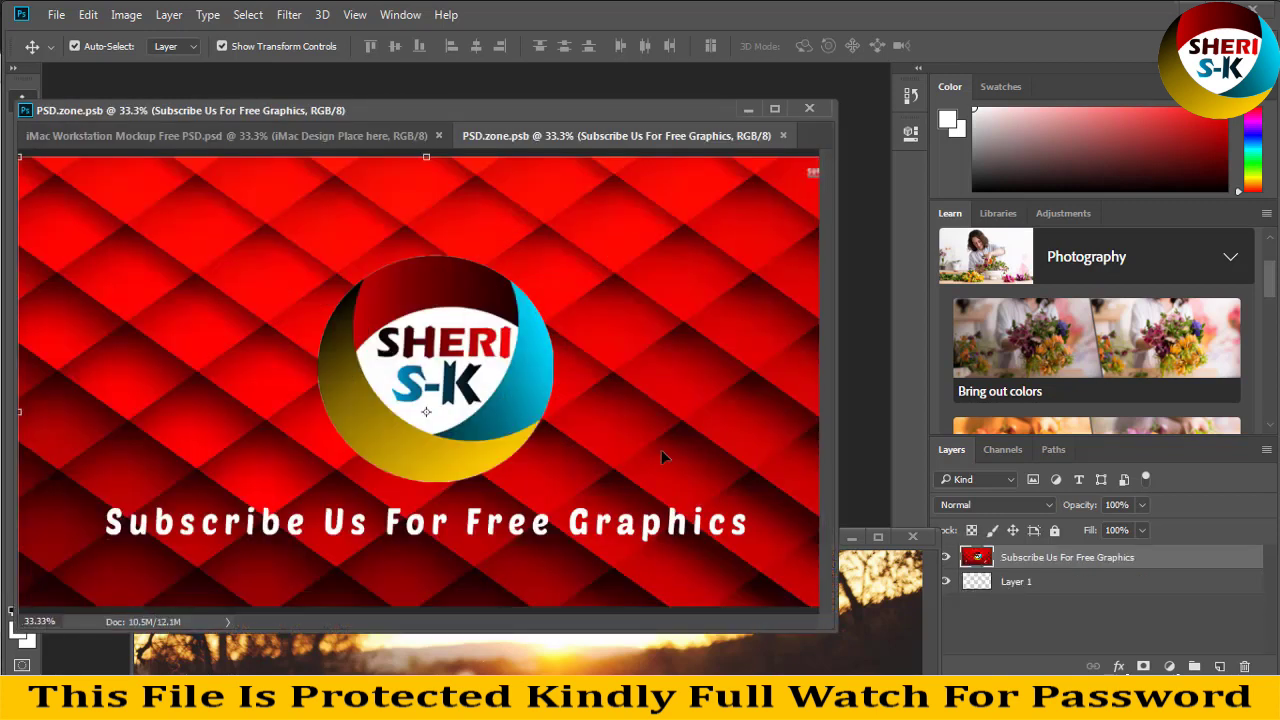
{"action": "key", "text": "Delete"}
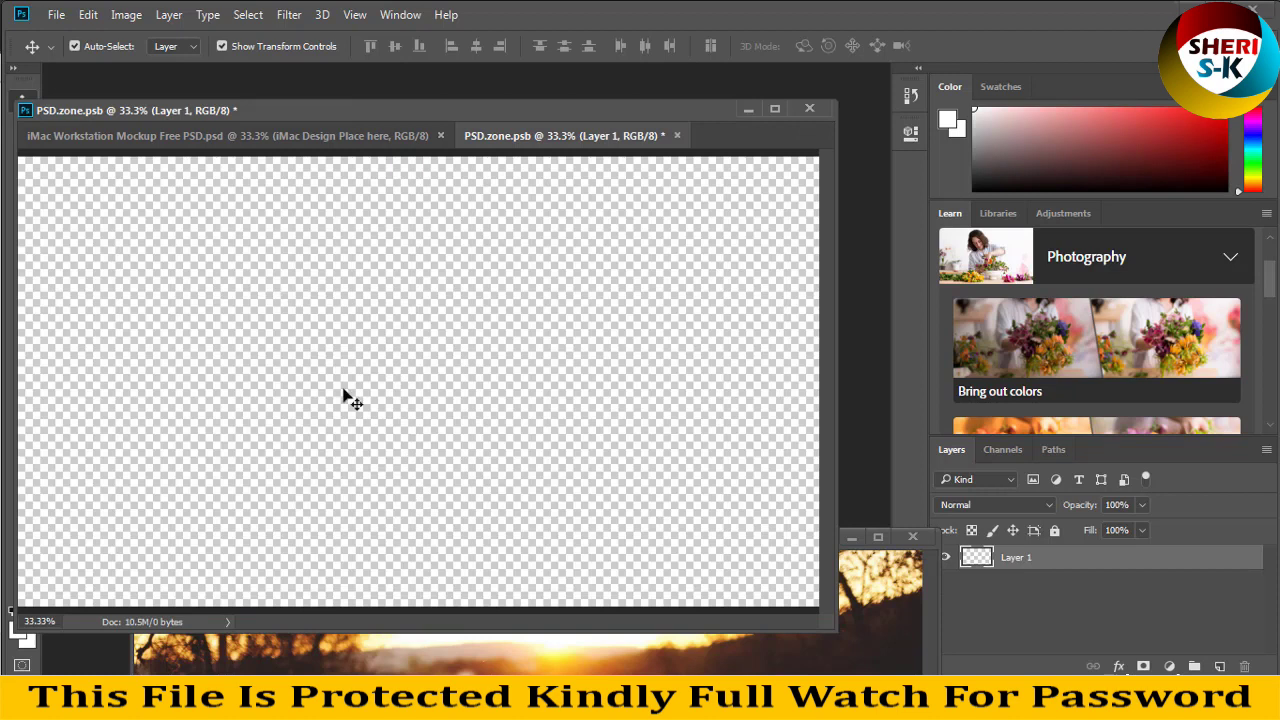
{"action": "left_click", "coordinate": [623, 583]}
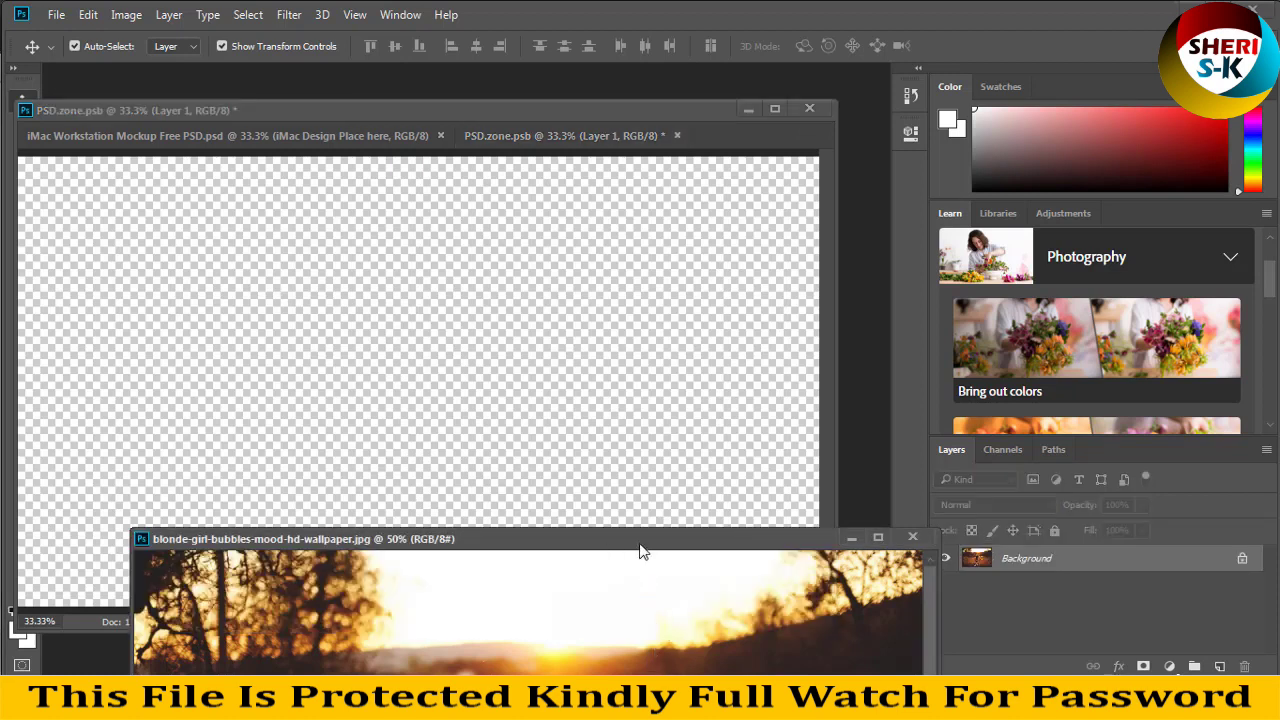
{"action": "left_click_drag", "start_coordinate": [610, 549], "coordinate": [947, 441]}
{"action": "left_click_drag", "start_coordinate": [730, 590], "coordinate": [351, 457]}
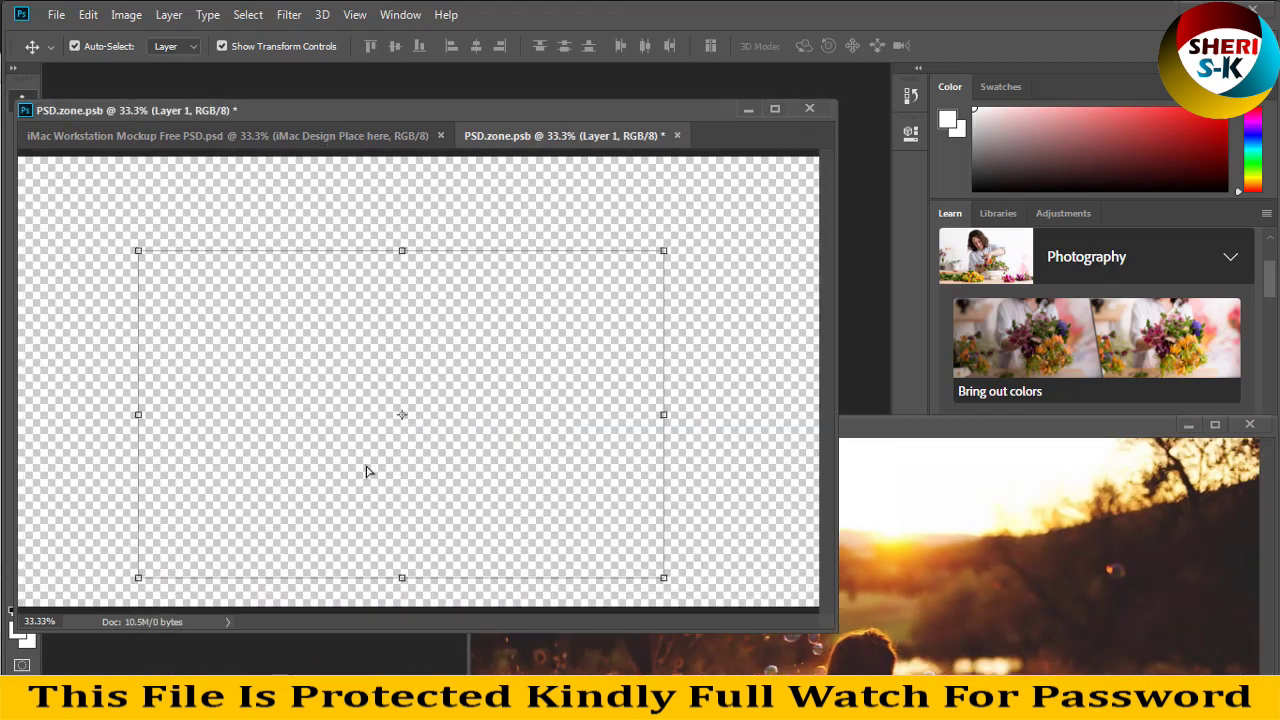
Scale the sunset photo to fill the screen canvas, save, and close the contents.
{"action": "key", "text": "ctrl+minus"}
{"action": "key", "text": "ctrl+minus"}
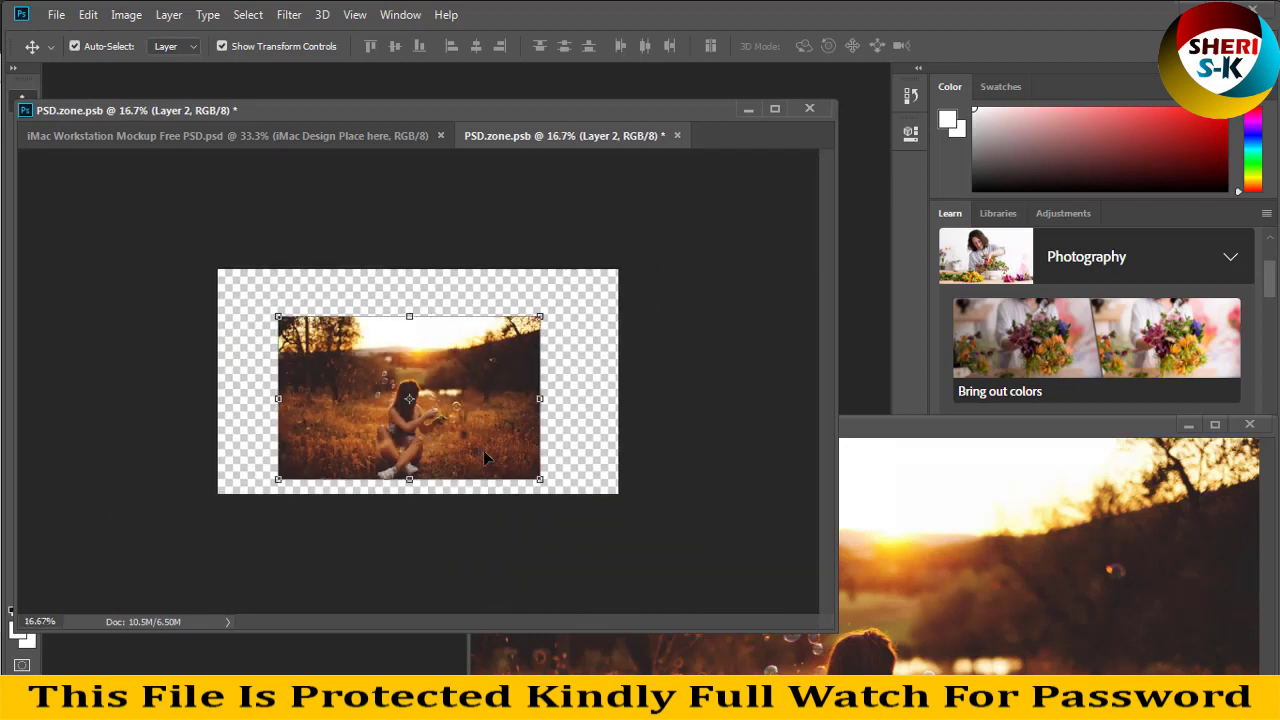
{"action": "left_click_drag", "start_coordinate": [459, 362], "coordinate": [404, 319]}
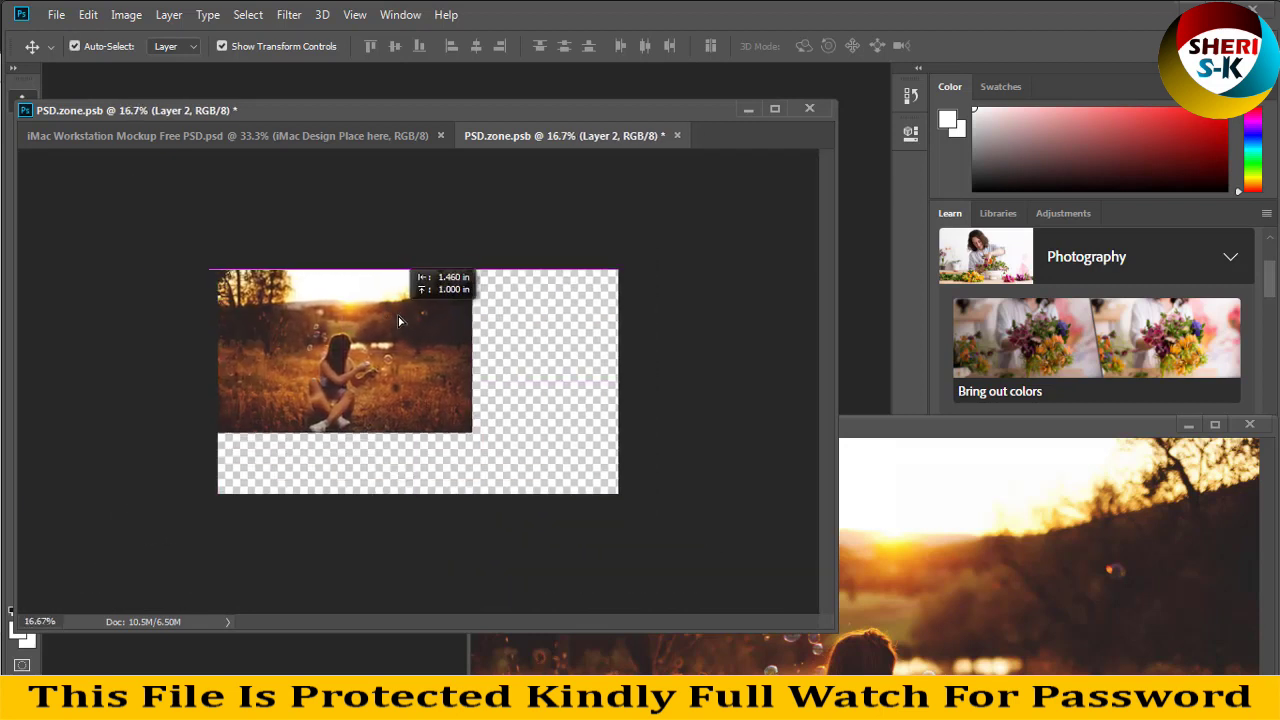
{"action": "key", "text": "ctrl+t"}
{"action": "left_click_drag", "start_coordinate": [480, 432], "coordinate": [632, 530]}
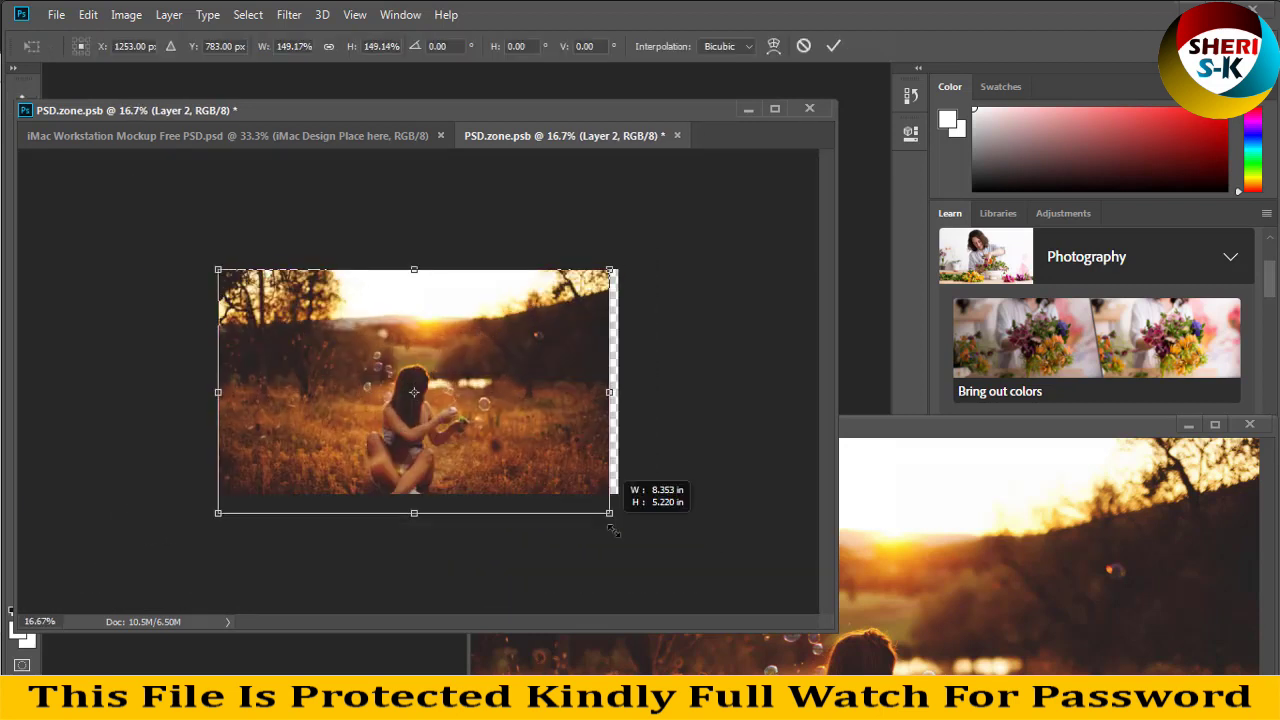
{"action": "key", "text": "Return"}
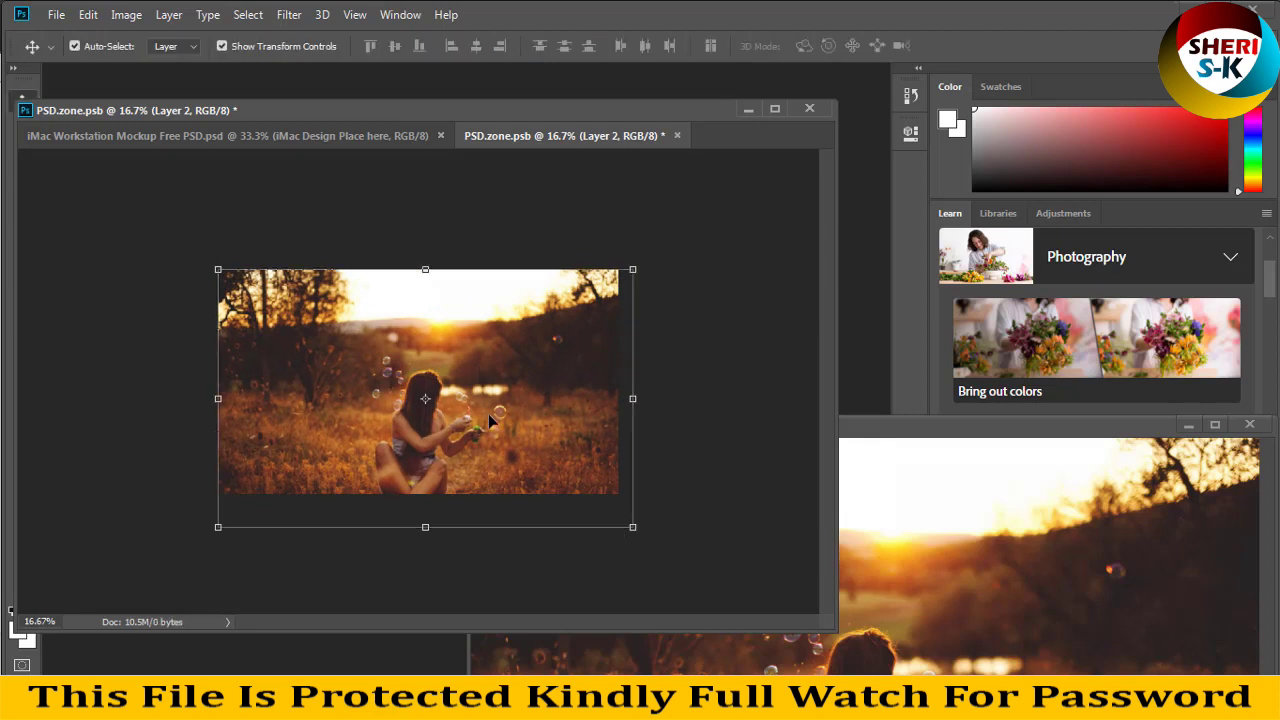
{"action": "key", "text": "ctrl+s"}
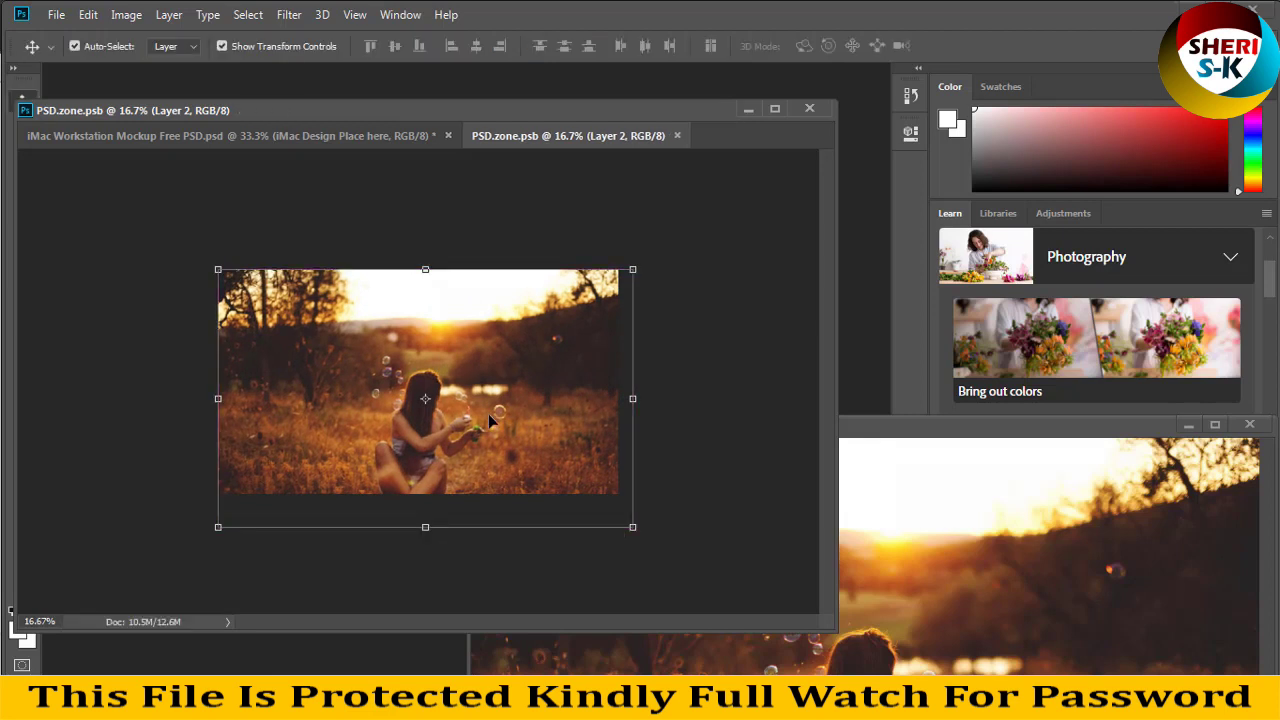
{"action": "left_click", "coordinate": [677, 136]}
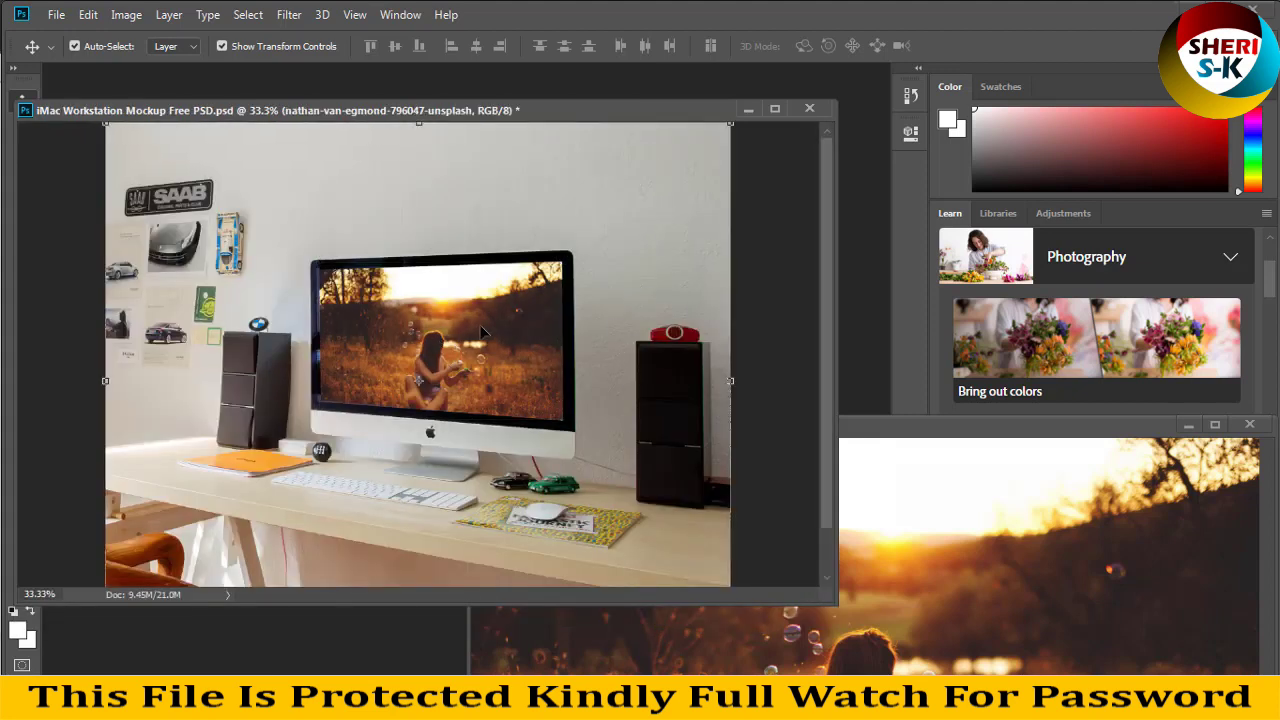
Close the wallpaper window and the iMac mockup without saving, then return to Explorer.
{"action": "left_click_drag", "start_coordinate": [945, 426], "coordinate": [513, 405]}
{"action": "left_click", "coordinate": [819, 405]}
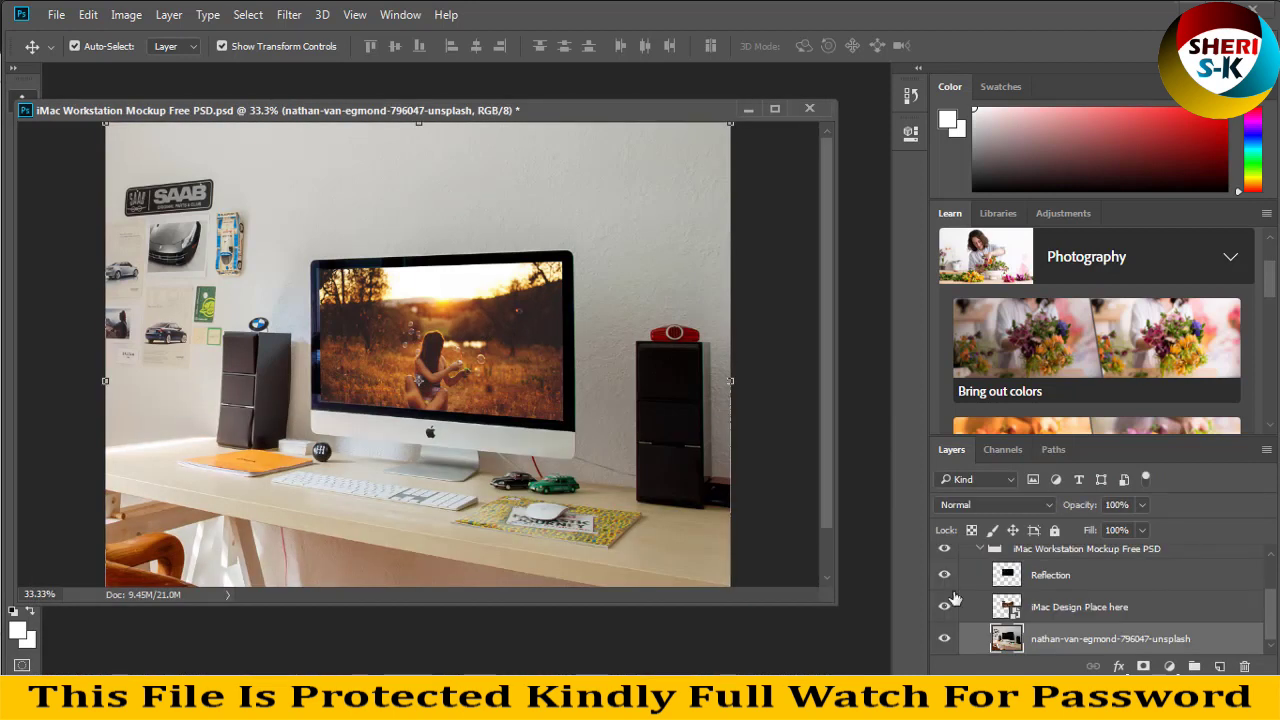
{"action": "scroll", "coordinate": [1110, 625], "scroll_direction": "up", "scroll_amount": 2}
{"action": "scroll", "coordinate": [763, 490], "scroll_direction": "down", "scroll_amount": 2}
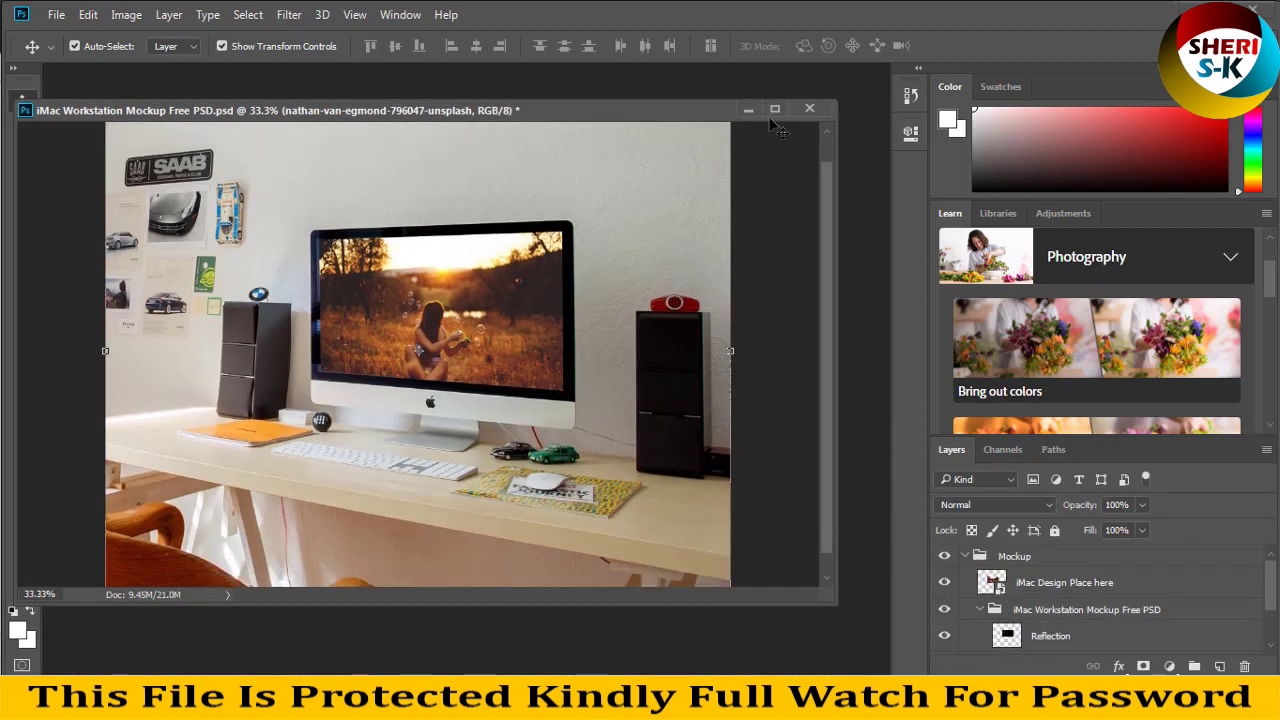
{"action": "left_click", "coordinate": [809, 108]}
{"action": "left_click", "coordinate": [644, 284]}
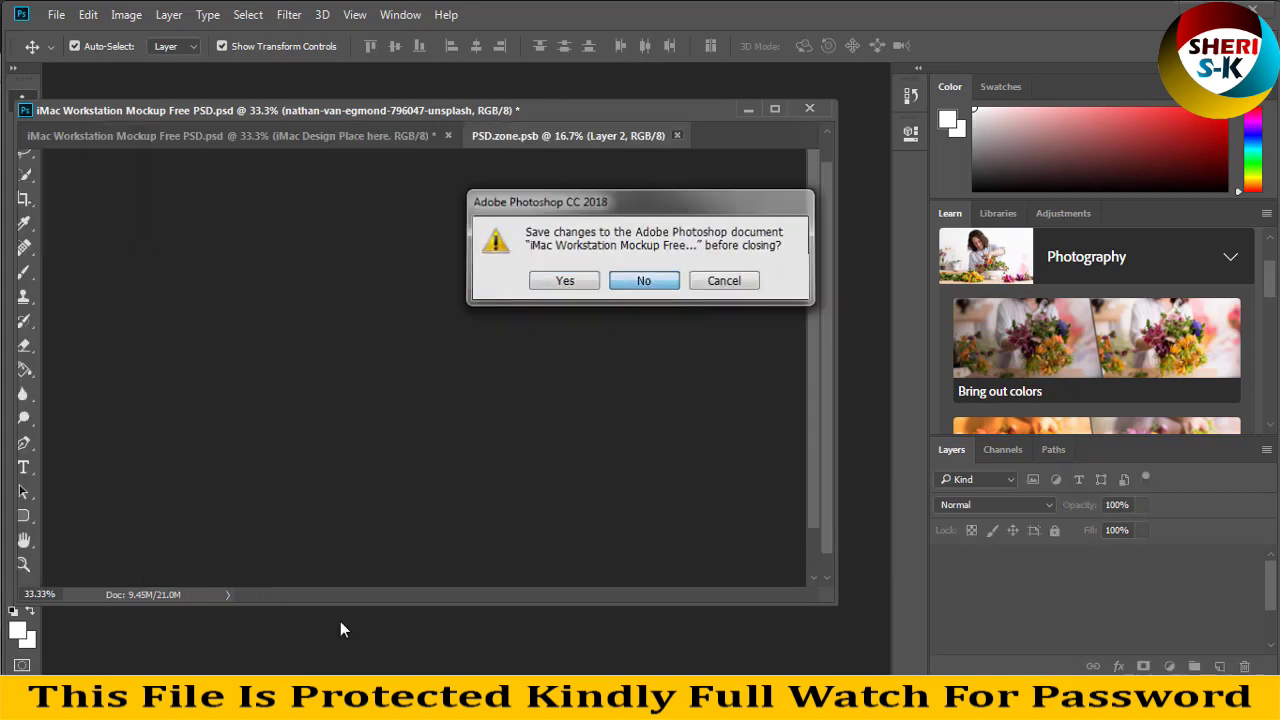
{"action": "key", "text": "alt+Tab"}
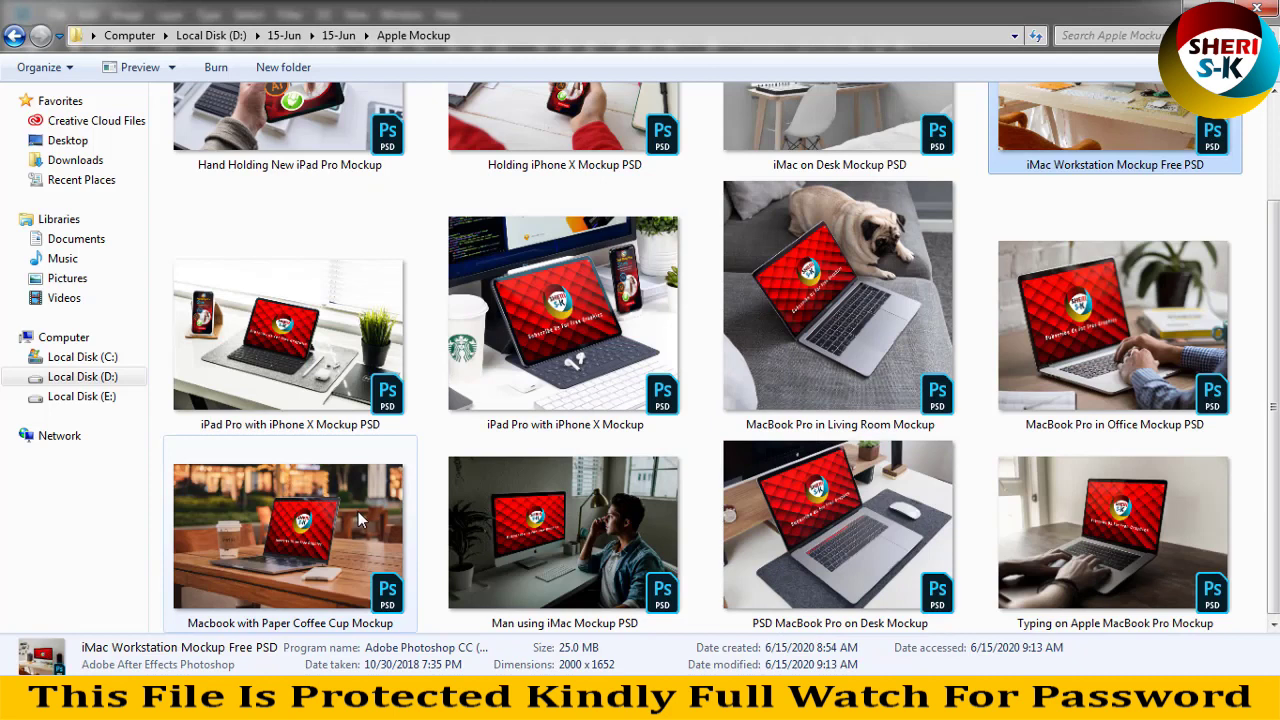
Open 'Macbook with Paper Coffee Cup Mockup' in Photoshop CC 2018 via Open with.
{"action": "left_click", "coordinate": [304, 514]}
{"action": "right_click", "coordinate": [300, 540]}
{"action": "left_click", "coordinate": [802, 260]}
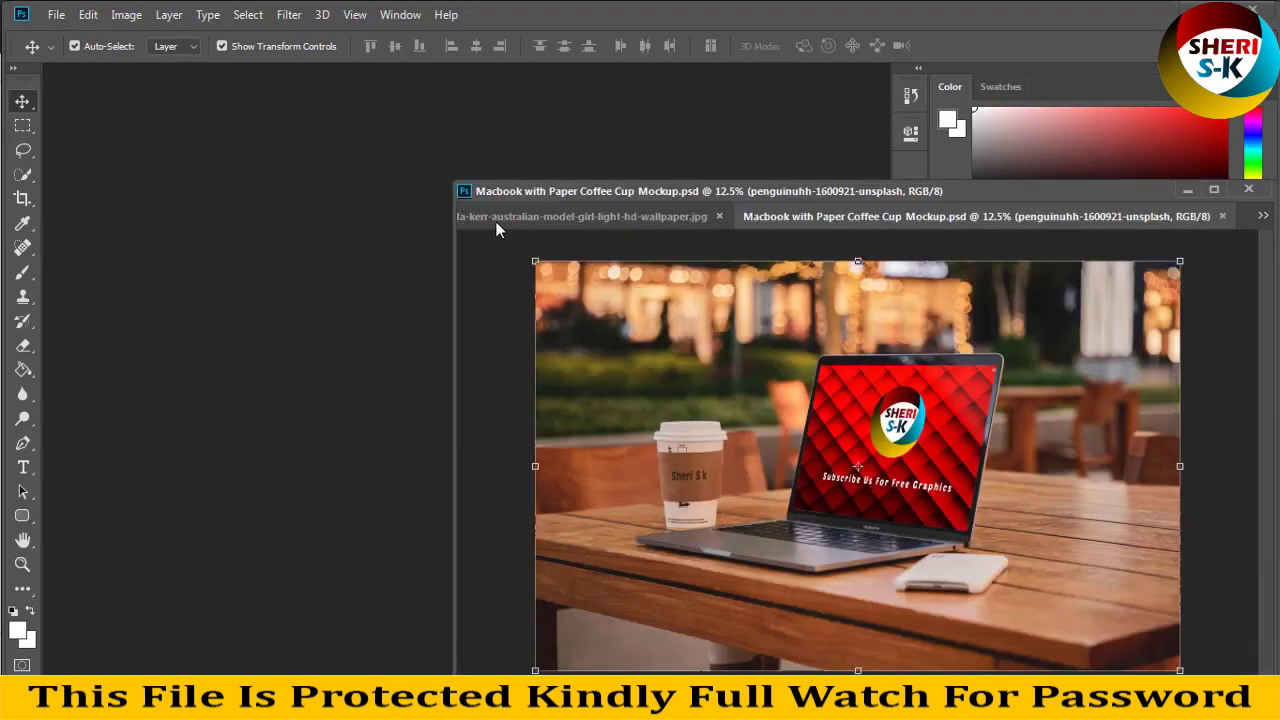
Float the Macbook mockup in its own window and close the girl wallpaper image.
{"action": "mouse_move", "coordinate": [830, 218]}
{"action": "left_mouse_down"}
{"action": "mouse_move", "coordinate": [276, 256]}
{"action": "mouse_move", "coordinate": [347, 161]}
{"action": "left_mouse_up"}
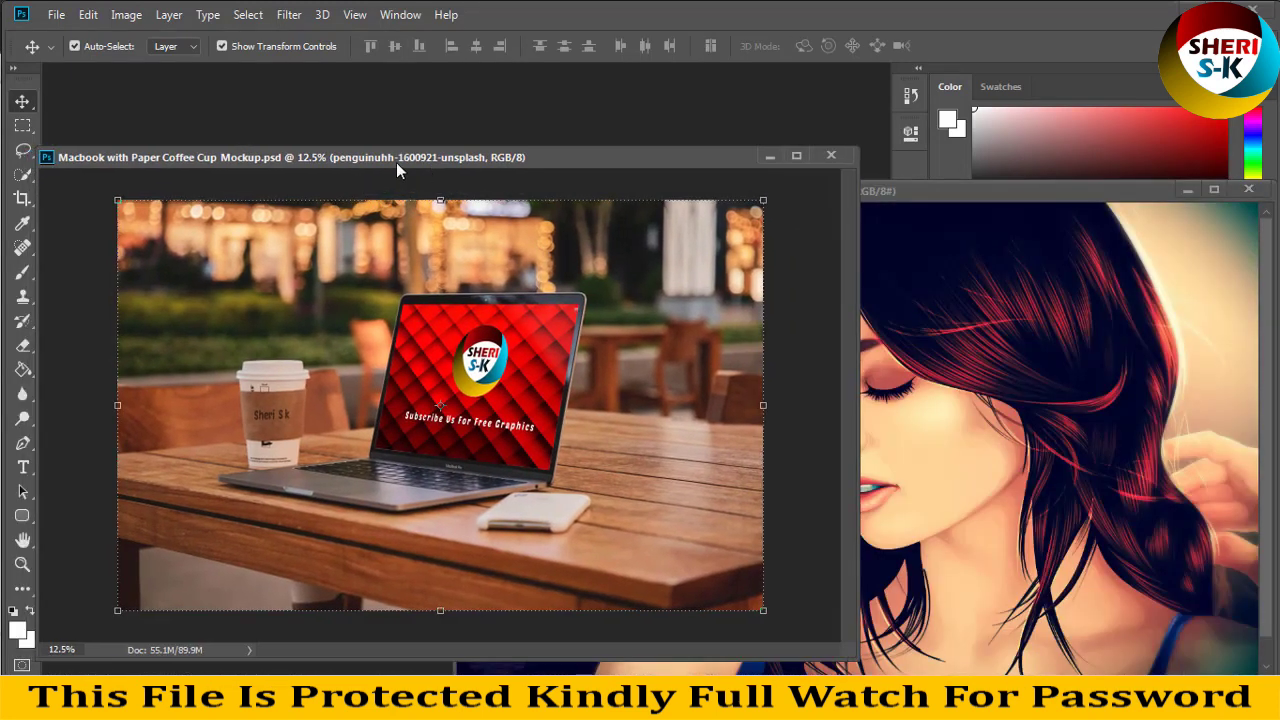
{"action": "left_click_drag", "start_coordinate": [347, 161], "coordinate": [411, 171]}
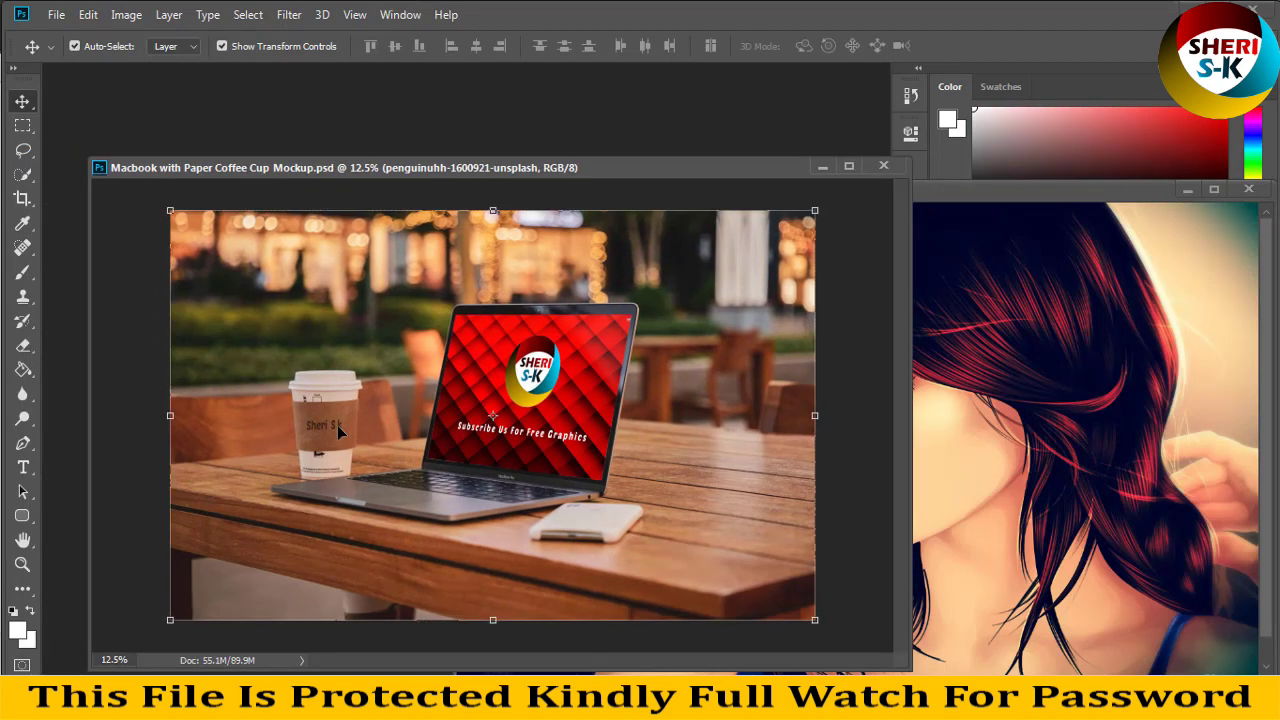
{"action": "left_click", "coordinate": [1199, 386]}
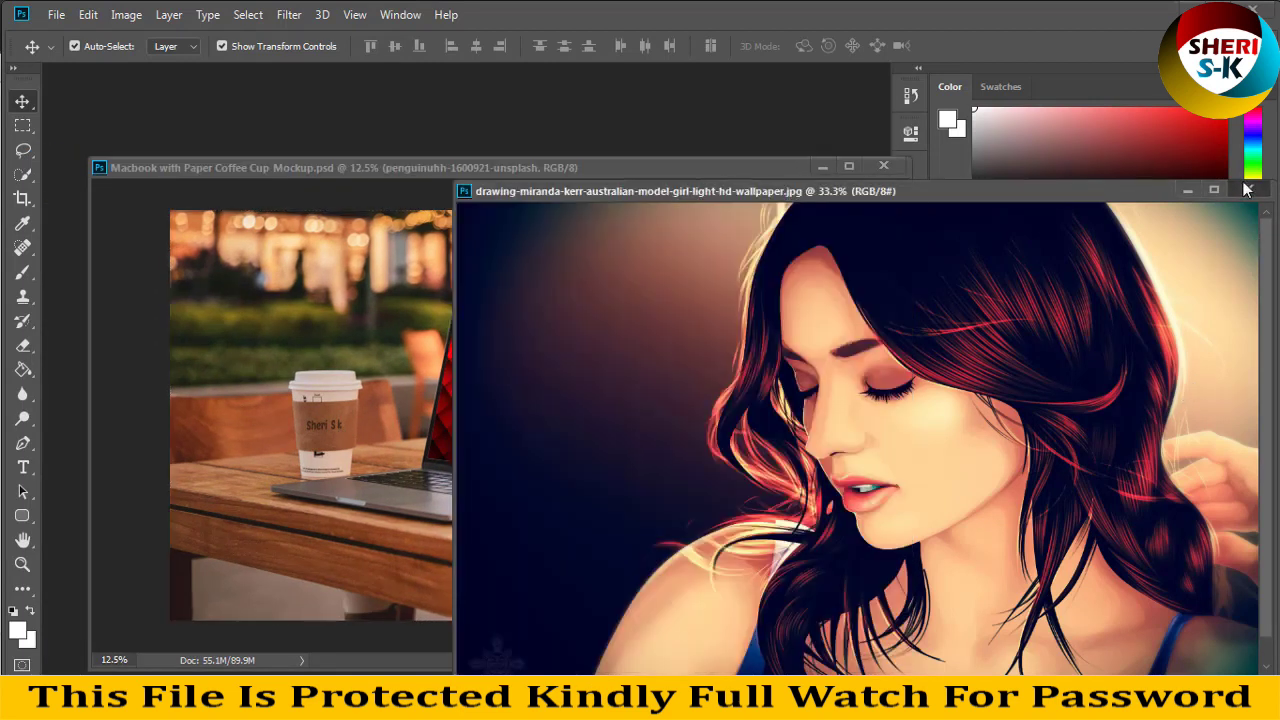
{"action": "left_click", "coordinate": [1247, 190]}
Look through the mockup's layers and open the Coffee Cup Logo smart object.
{"action": "left_click", "coordinate": [1060, 620]}
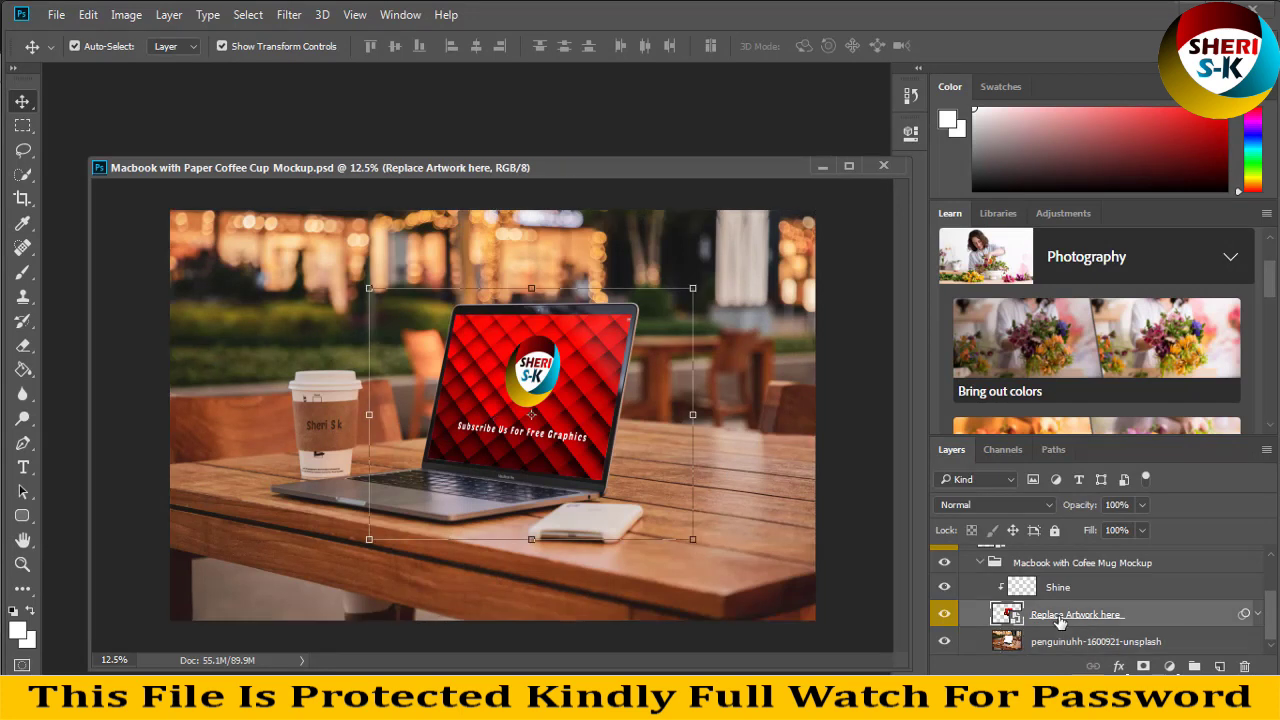
{"action": "scroll", "coordinate": [1058, 620], "scroll_direction": "up", "scroll_amount": 3}
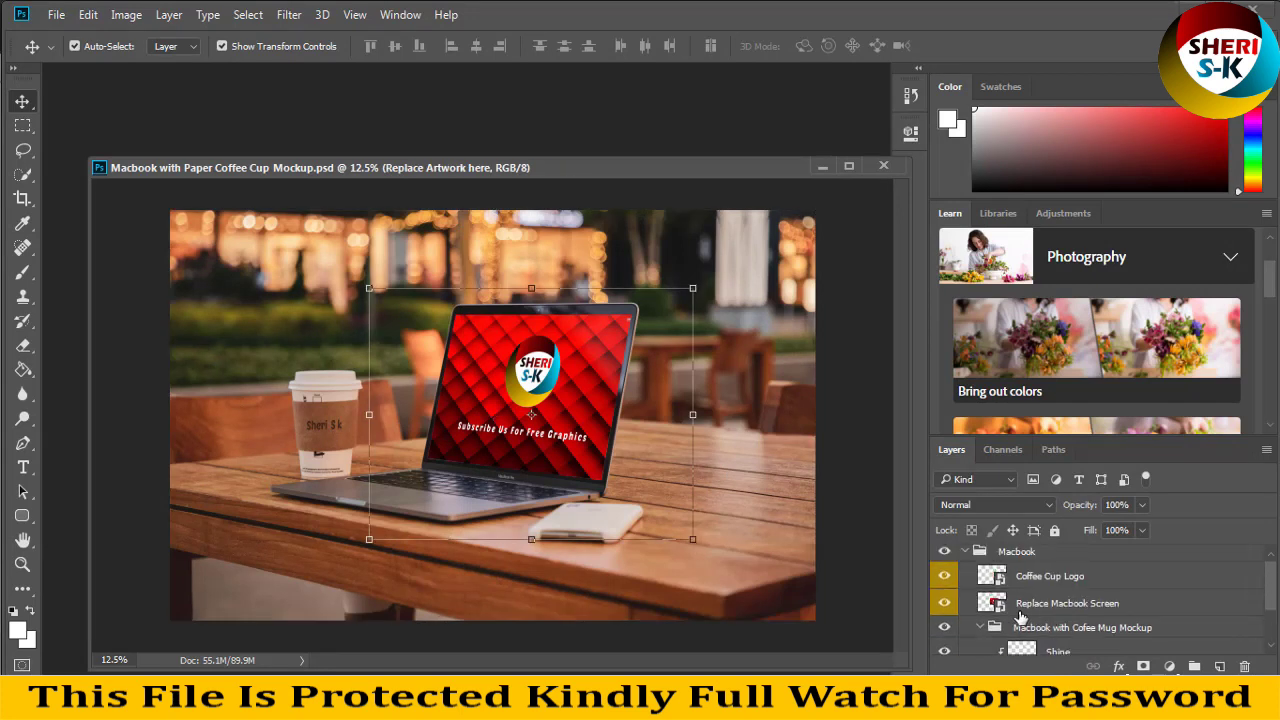
{"action": "left_click", "coordinate": [593, 497]}
{"action": "left_click", "coordinate": [306, 447]}
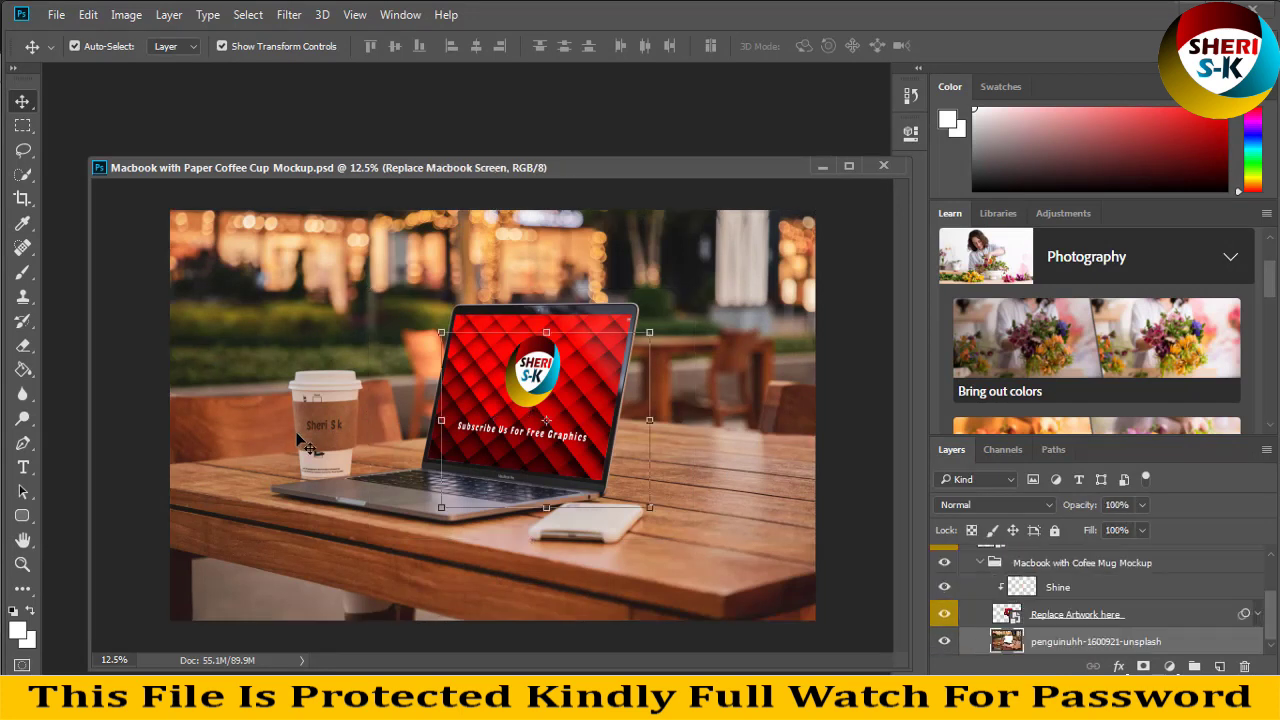
{"action": "scroll", "coordinate": [945, 584], "scroll_direction": "up", "scroll_amount": 3}
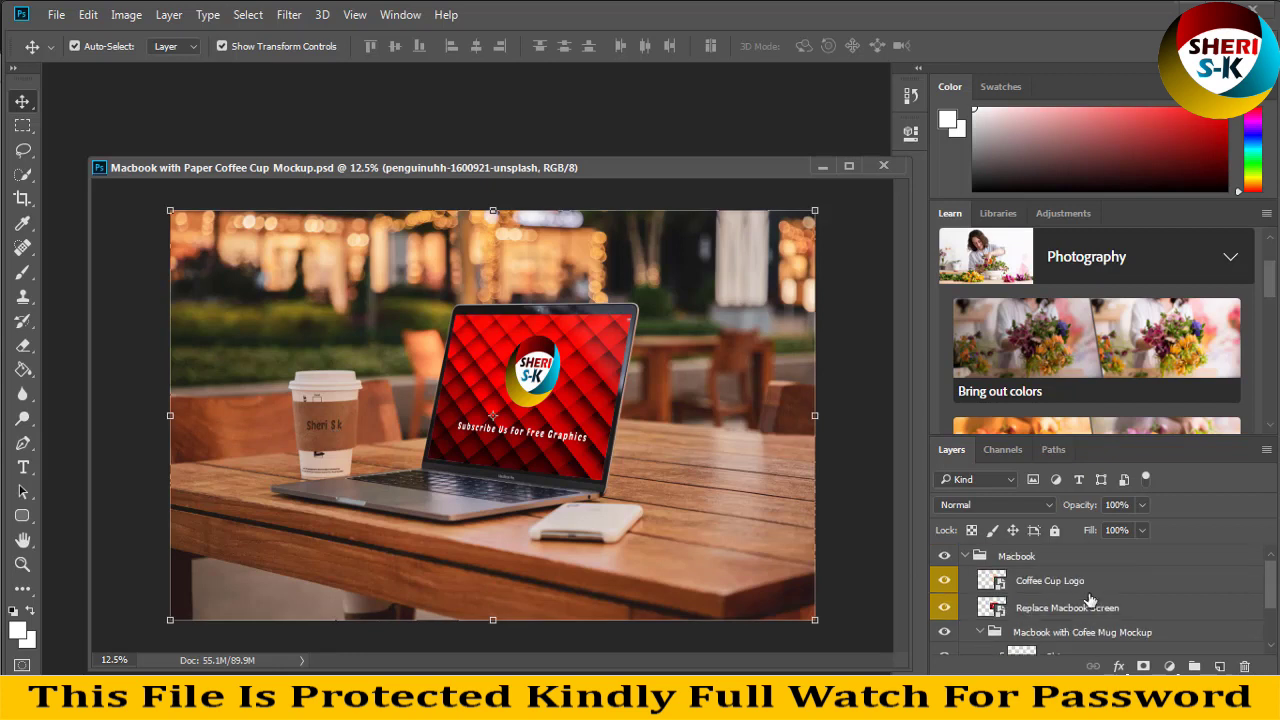
{"action": "left_click", "coordinate": [1005, 590]}
{"action": "double_click", "coordinate": [998, 584]}
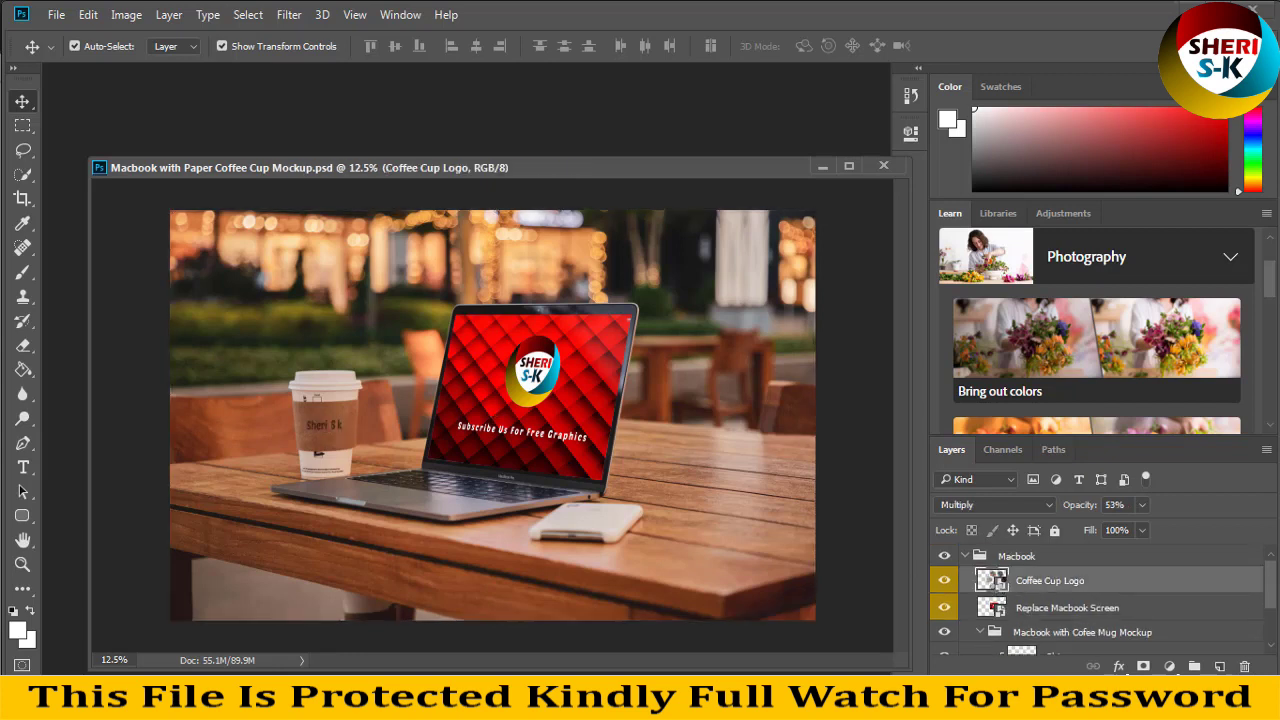
Replace the coffee cup logo text with 'Sheraz' using the Type tool.
{"action": "left_click", "coordinate": [22, 467]}
{"action": "left_click", "coordinate": [340, 430]}
{"action": "key", "text": "ctrl+a"}
{"action": "type", "text": "Shera"}
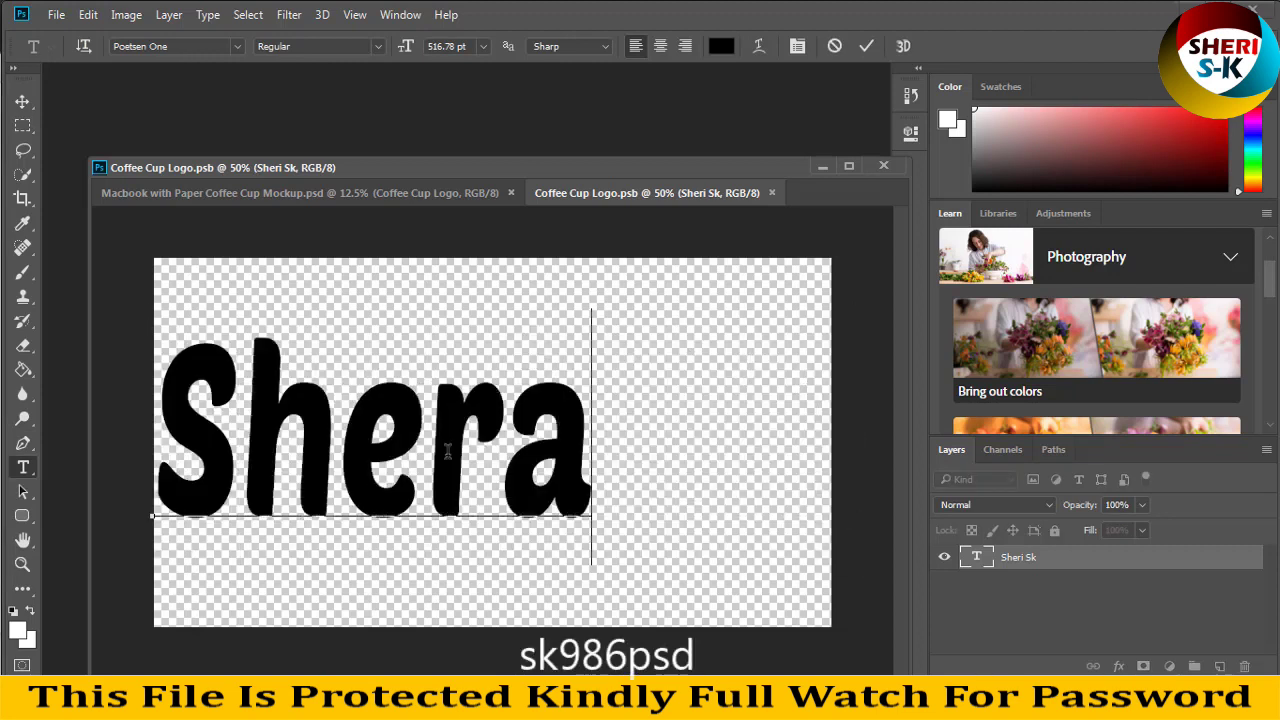
{"action": "type", "text": "z"}
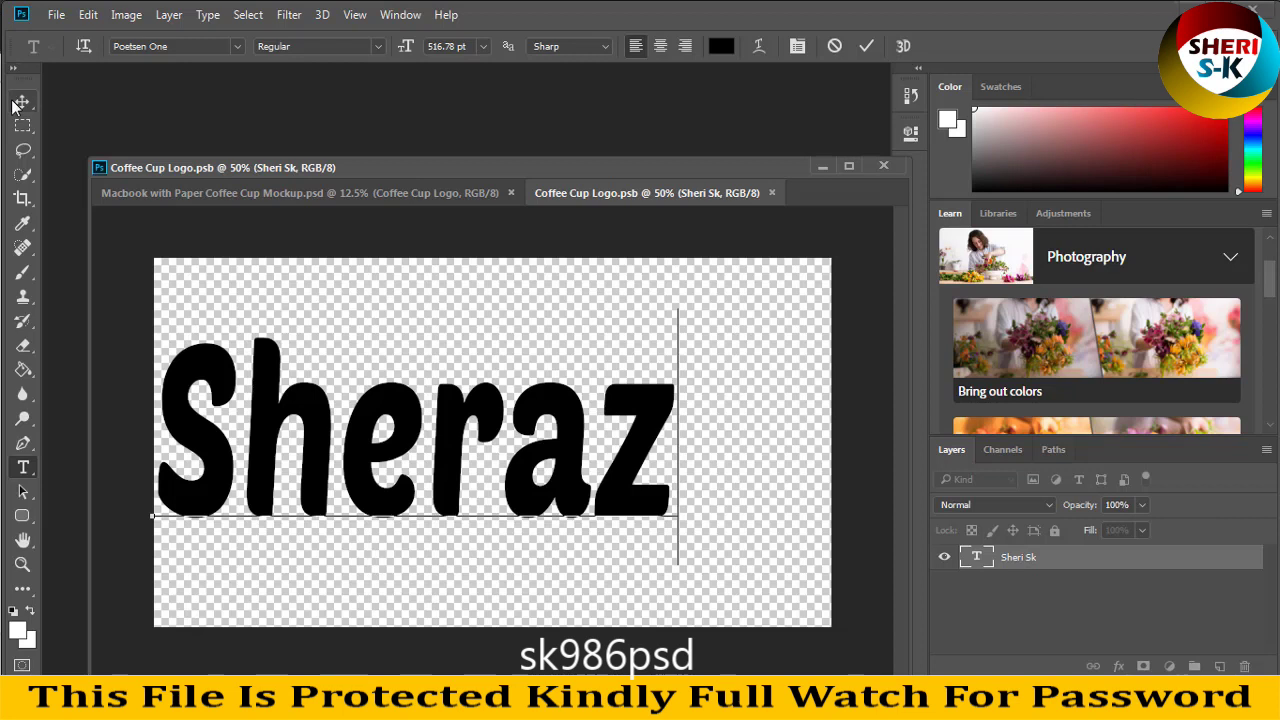
{"action": "left_click", "coordinate": [22, 101]}
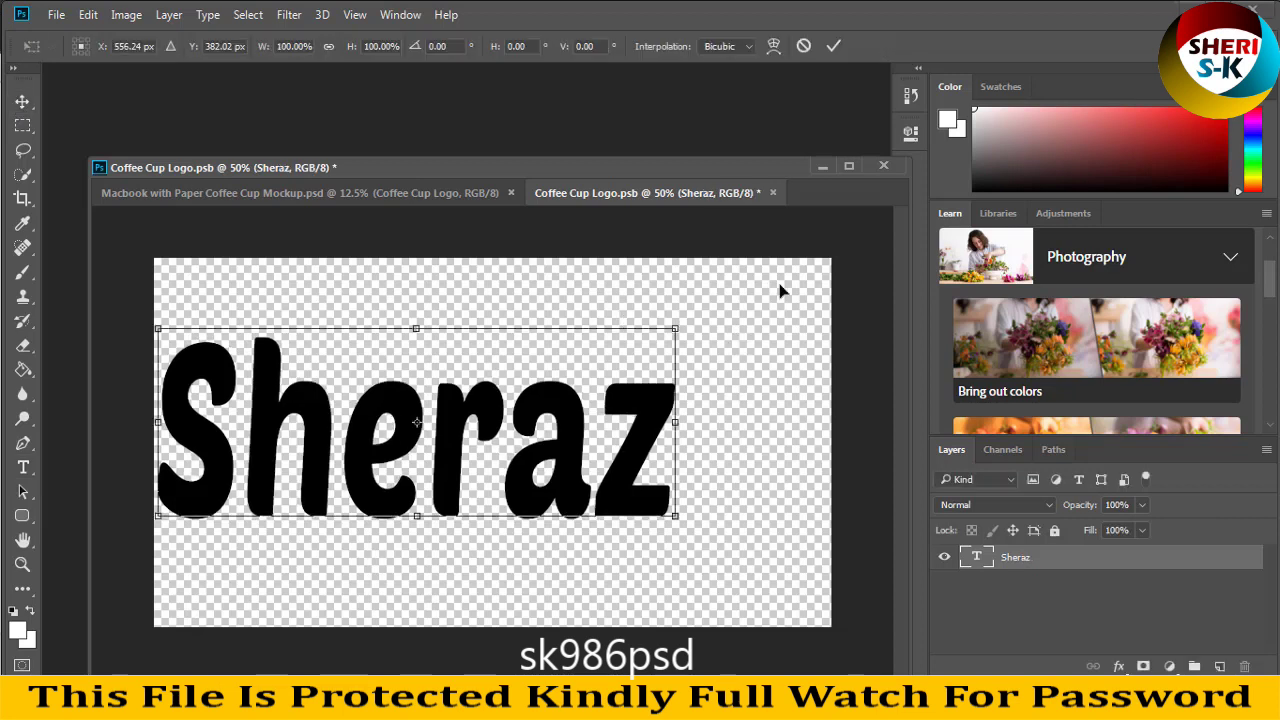
Enlarge the Sheraz text to about 127%, centre it, and save the logo.
{"action": "left_click_drag", "start_coordinate": [674, 328], "coordinate": [817, 310]}
{"action": "left_click_drag", "start_coordinate": [290, 309], "coordinate": [139, 264]}
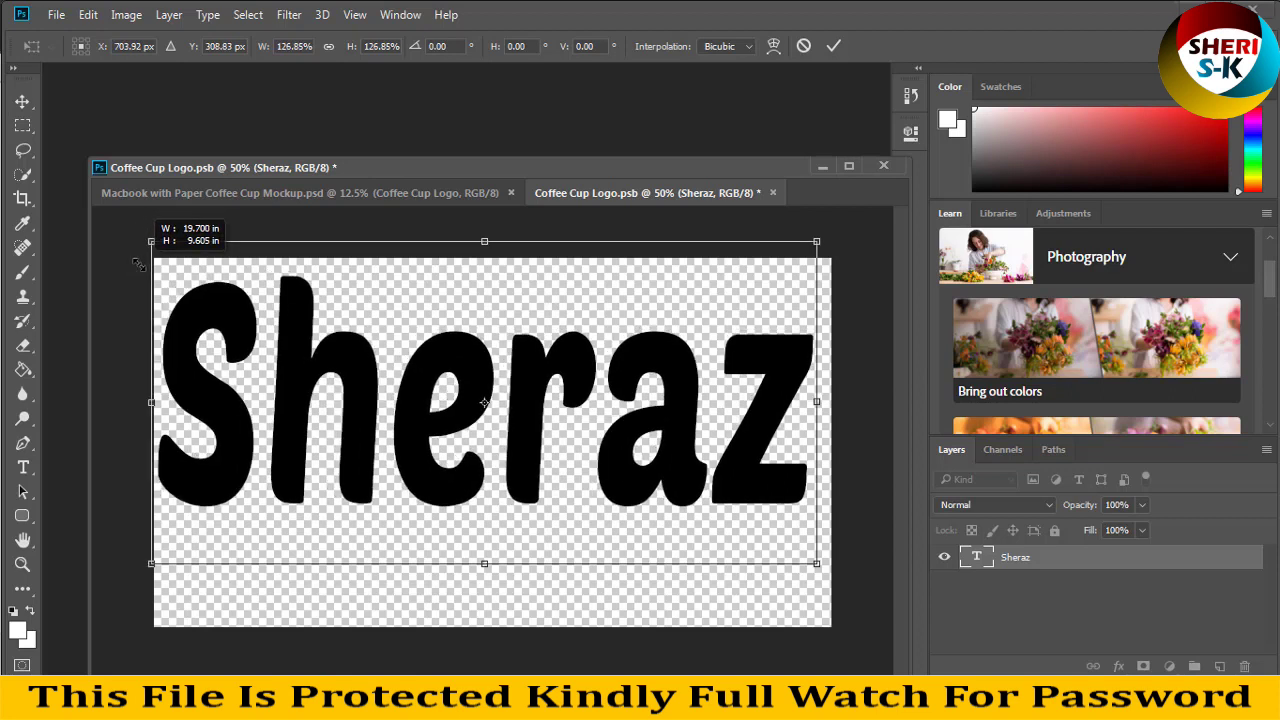
{"action": "left_click_drag", "start_coordinate": [418, 415], "coordinate": [426, 433]}
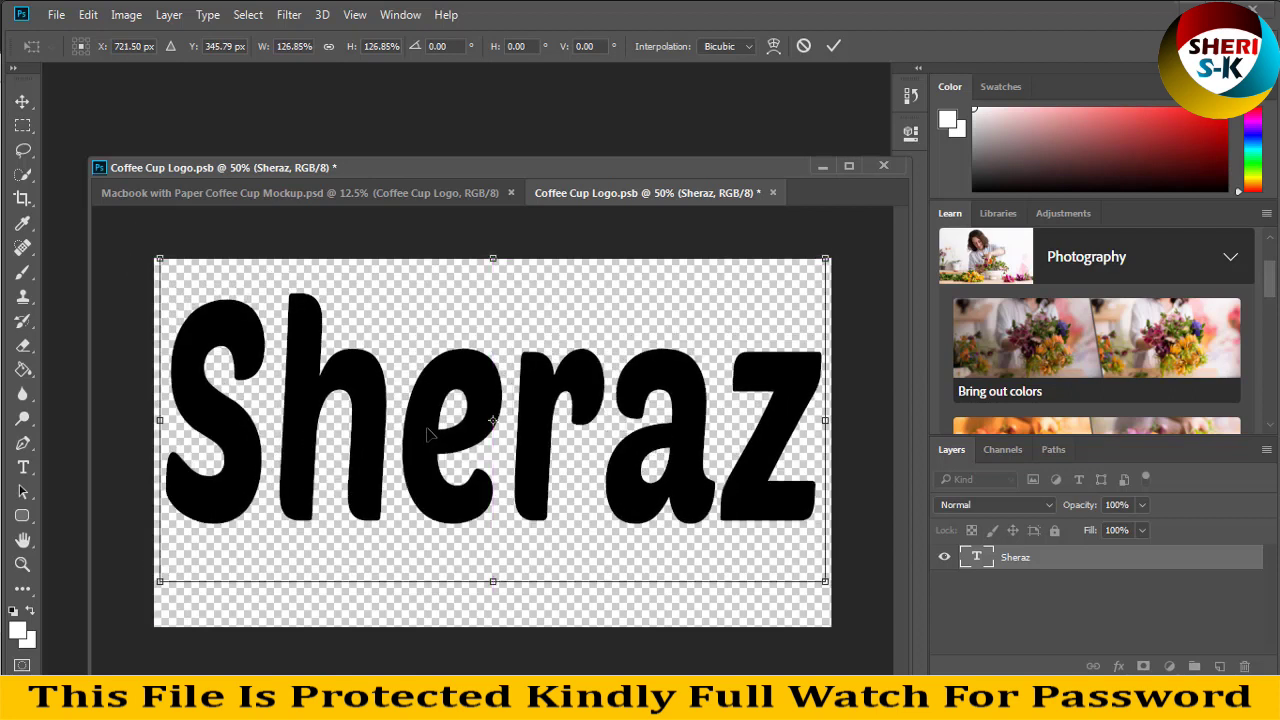
{"action": "key", "text": "Return"}
{"action": "key", "text": "ctrl+s"}
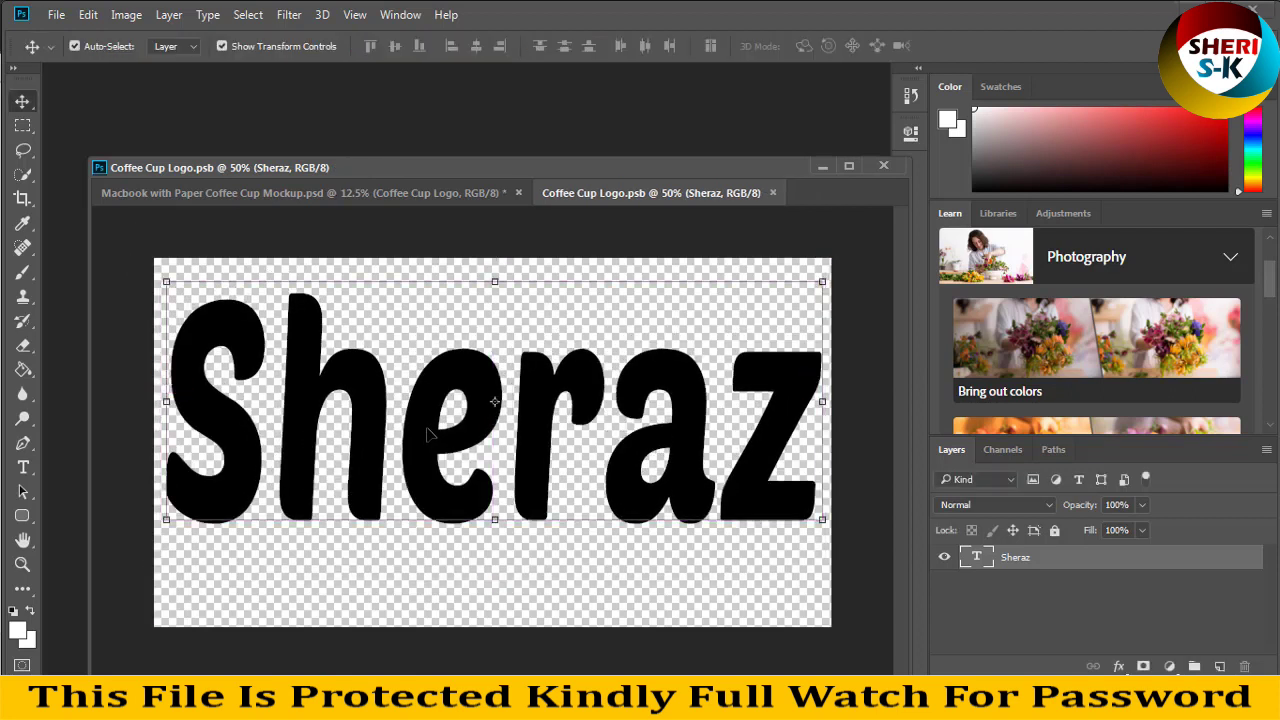
Close the logo tab, zoom in to inspect the Sheraz cup, then zoom back out.
{"action": "left_click", "coordinate": [772, 193]}
{"action": "left_click", "coordinate": [393, 421]}
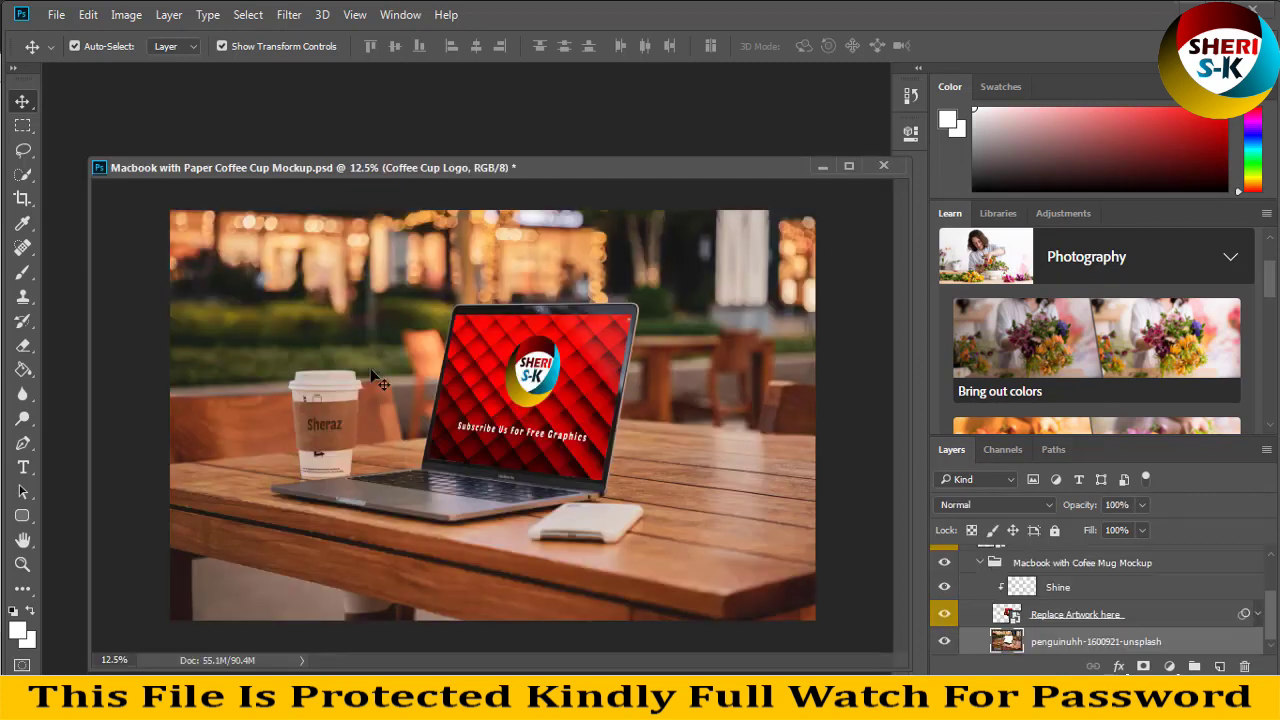
{"action": "key", "text": "ctrl+plus"}
{"action": "key", "text": "ctrl+plus"}
{"action": "key", "text": "ctrl+plus"}
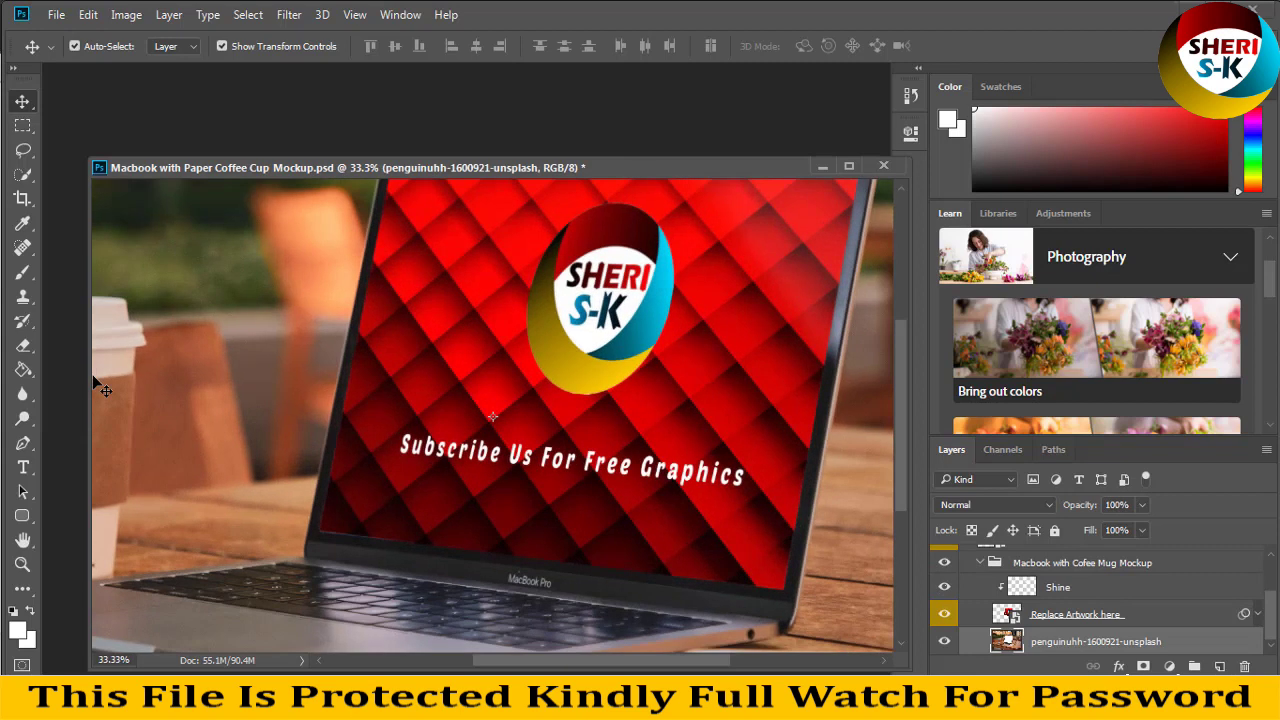
{"action": "left_click_drag", "start_coordinate": [134, 407], "coordinate": [456, 365]}
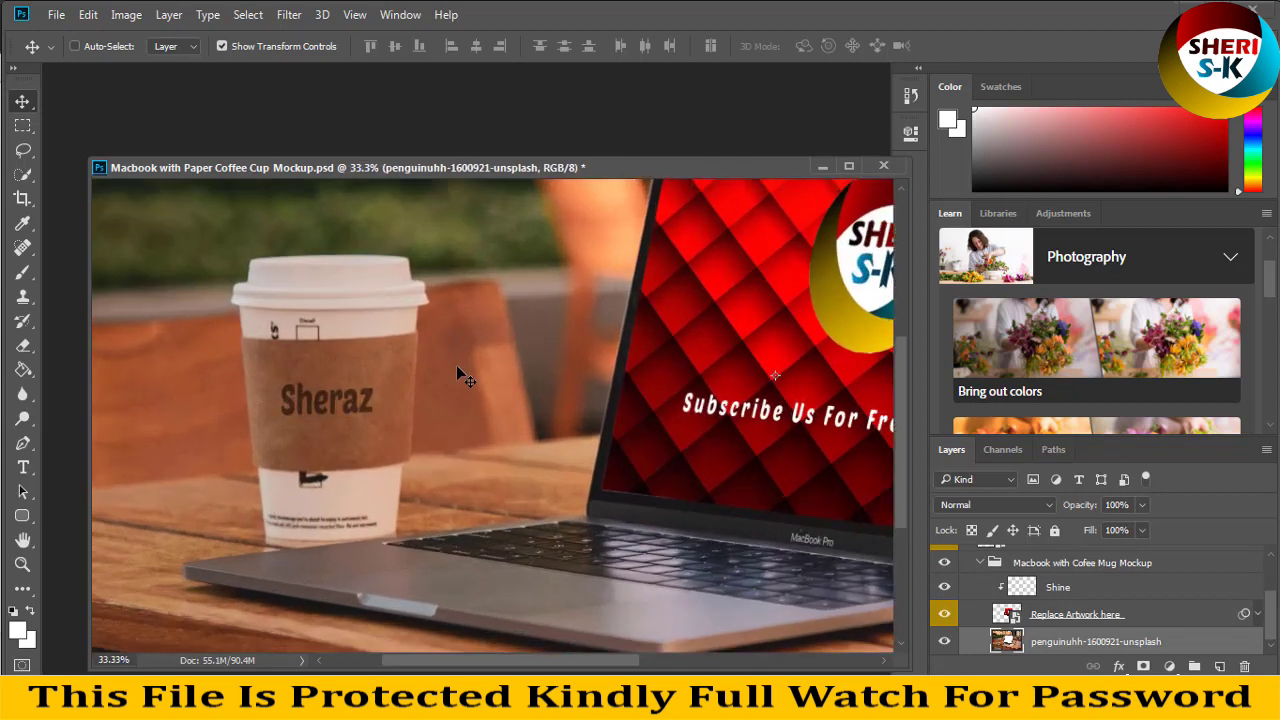
{"action": "key", "text": "ctrl+plus"}
{"action": "mouse_move", "coordinate": [456, 365]}
{"action": "left_mouse_down"}
{"action": "mouse_move", "coordinate": [527, 379]}
{"action": "mouse_move", "coordinate": [558, 427]}
{"action": "left_mouse_up"}
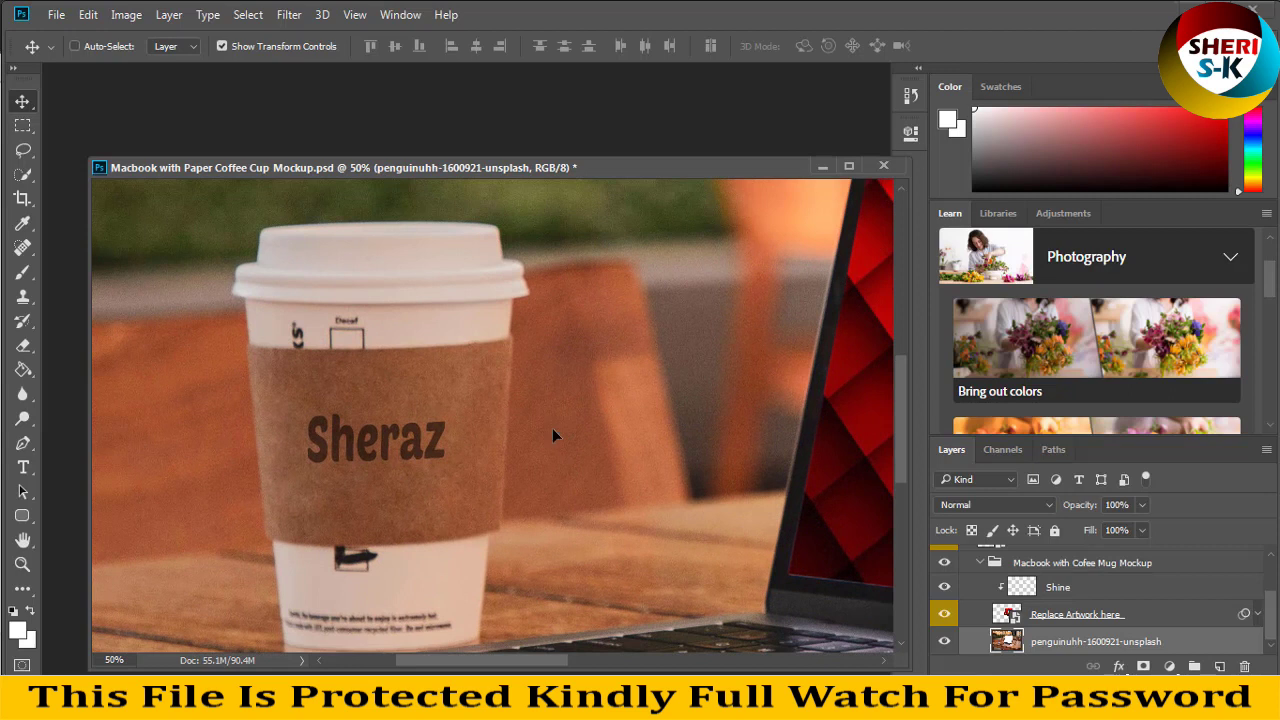
{"action": "key", "text": "ctrl+minus"}
{"action": "key", "text": "ctrl+minus"}
{"action": "key", "text": "ctrl+minus"}
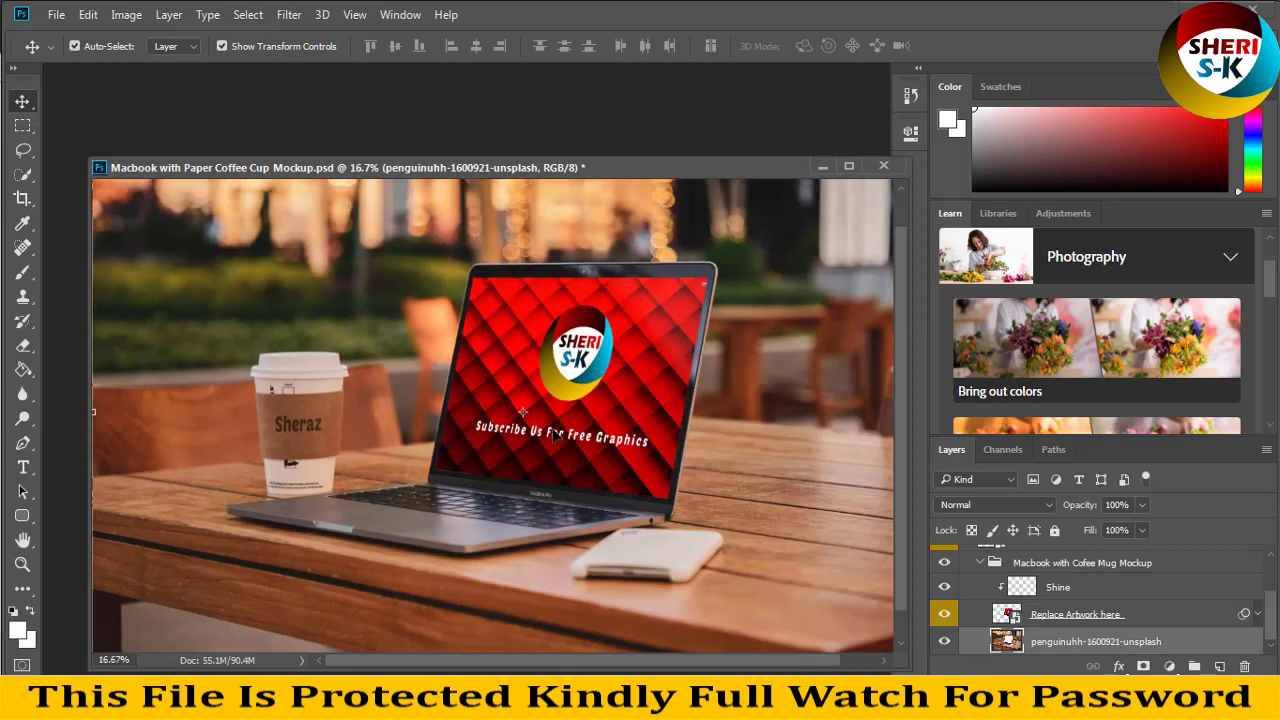
{"action": "key", "text": "ctrl+minus"}
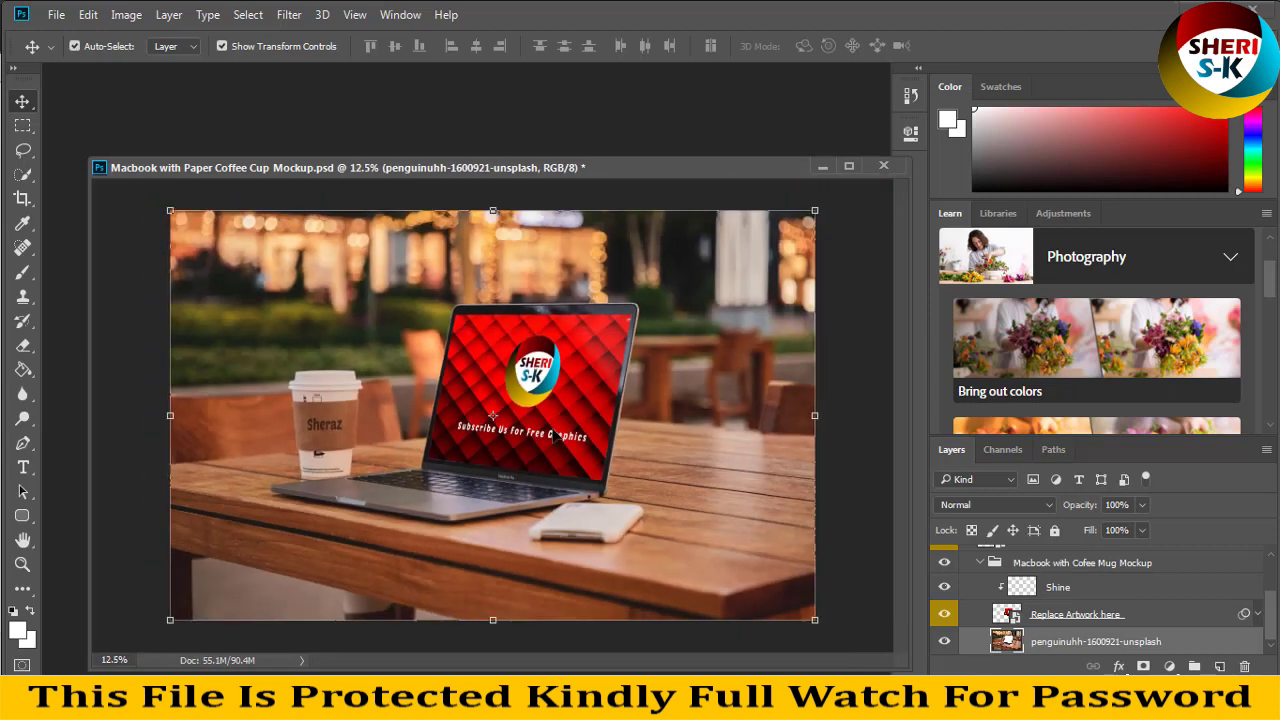